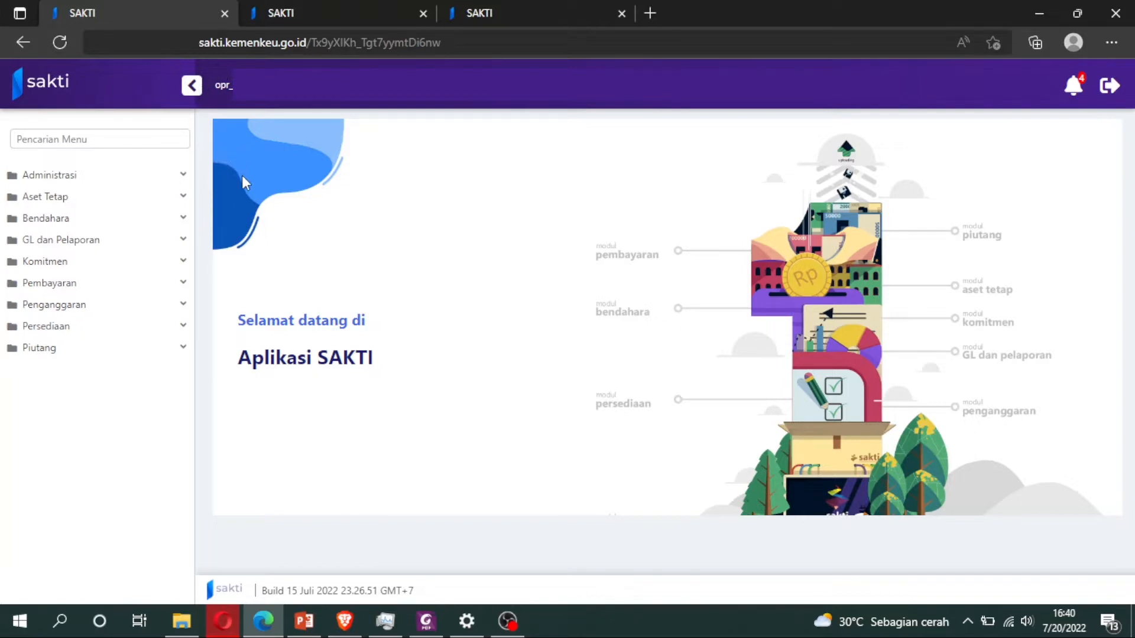
- Open the Pengelolaan Pengguna page and check the operator account's assigned user groups under Kewenangan, including OPERATOR ASET
left_click(167, 181)
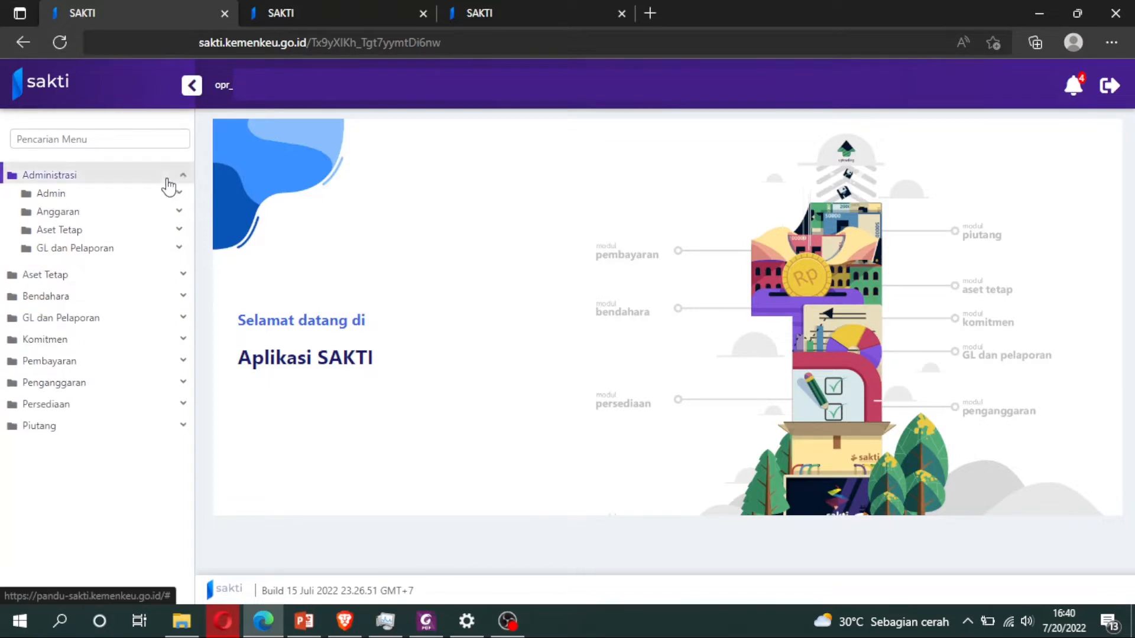
left_click(170, 194)
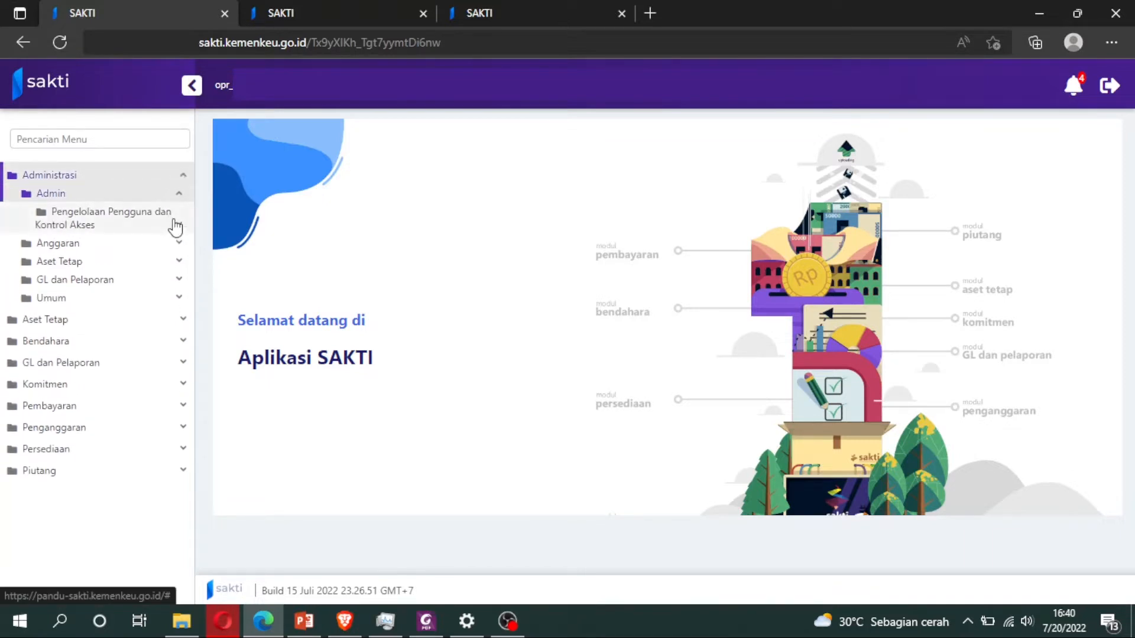
left_click(174, 227)
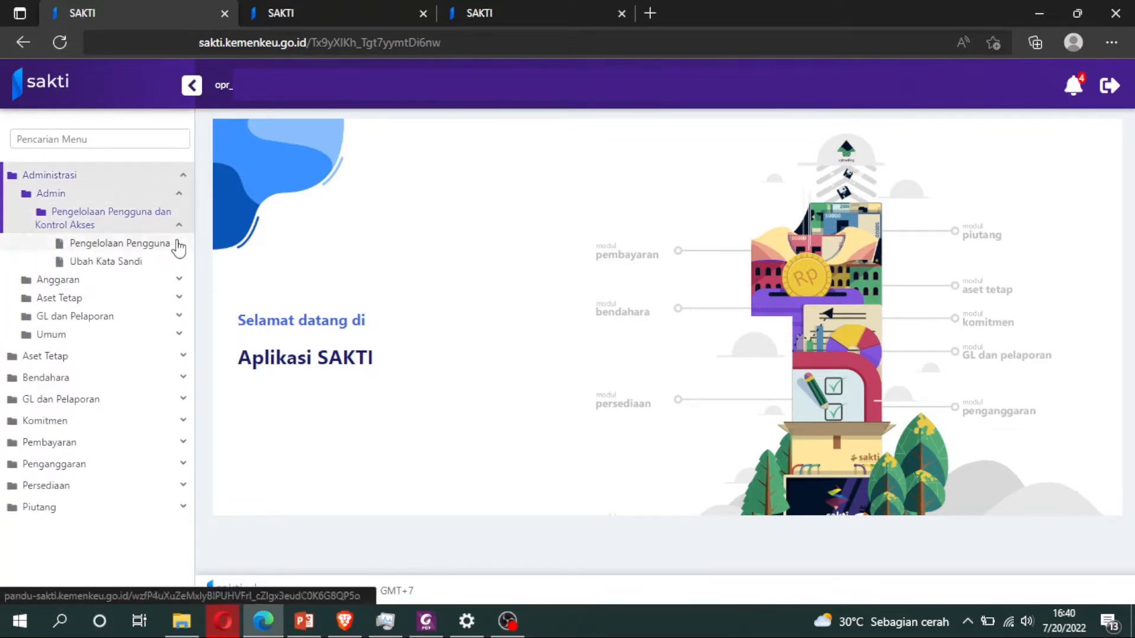
left_click(178, 245)
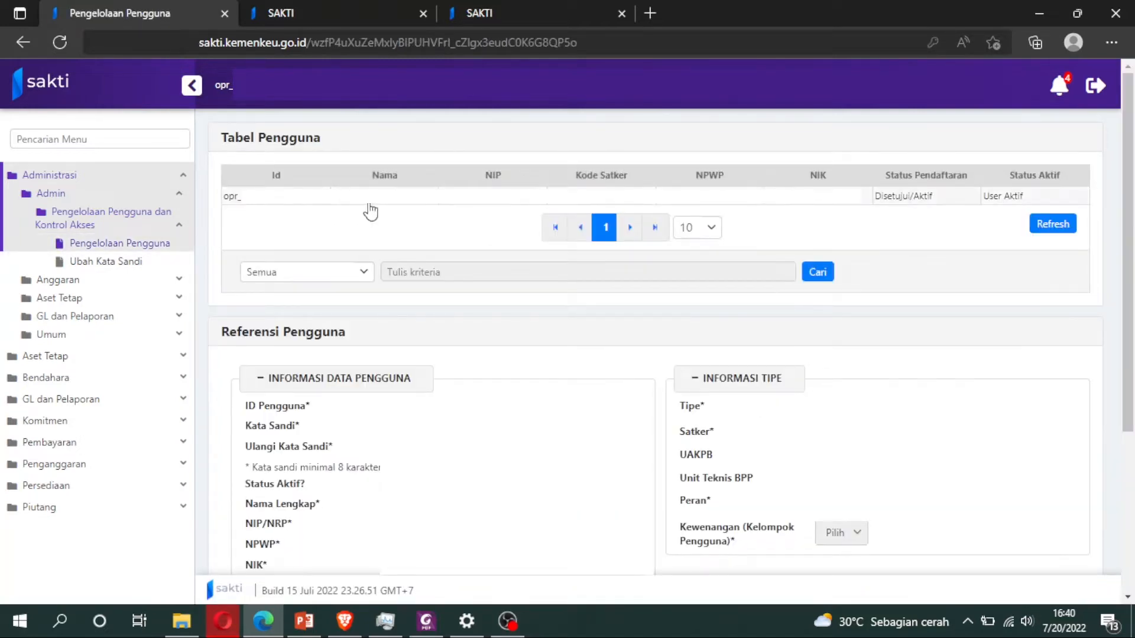
left_click(370, 200)
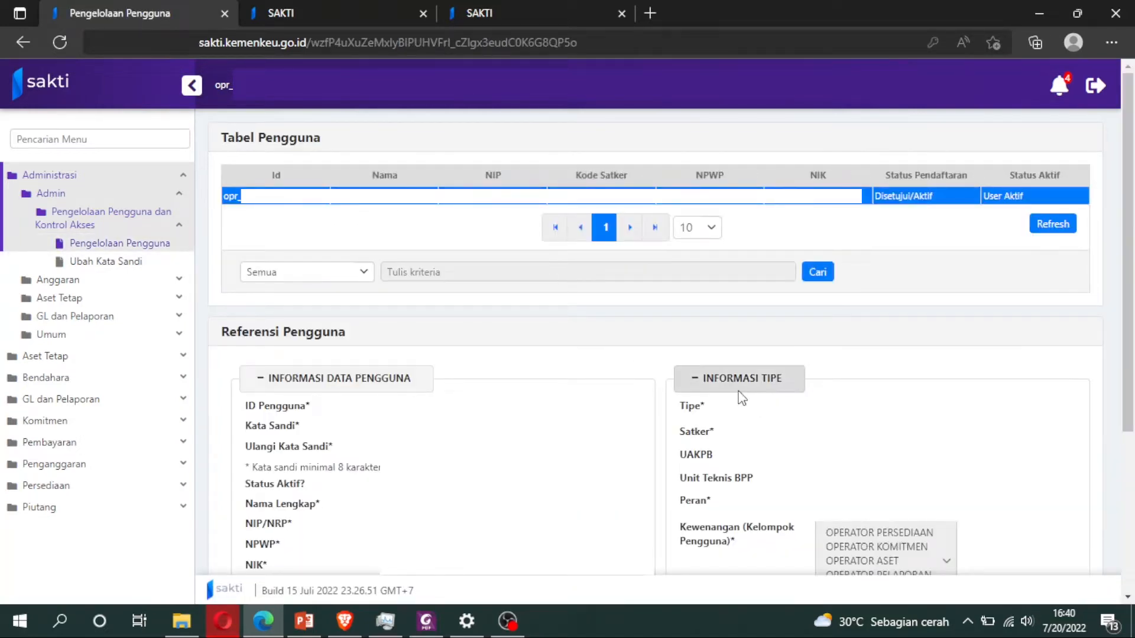
scroll(742, 399, "down", 3)
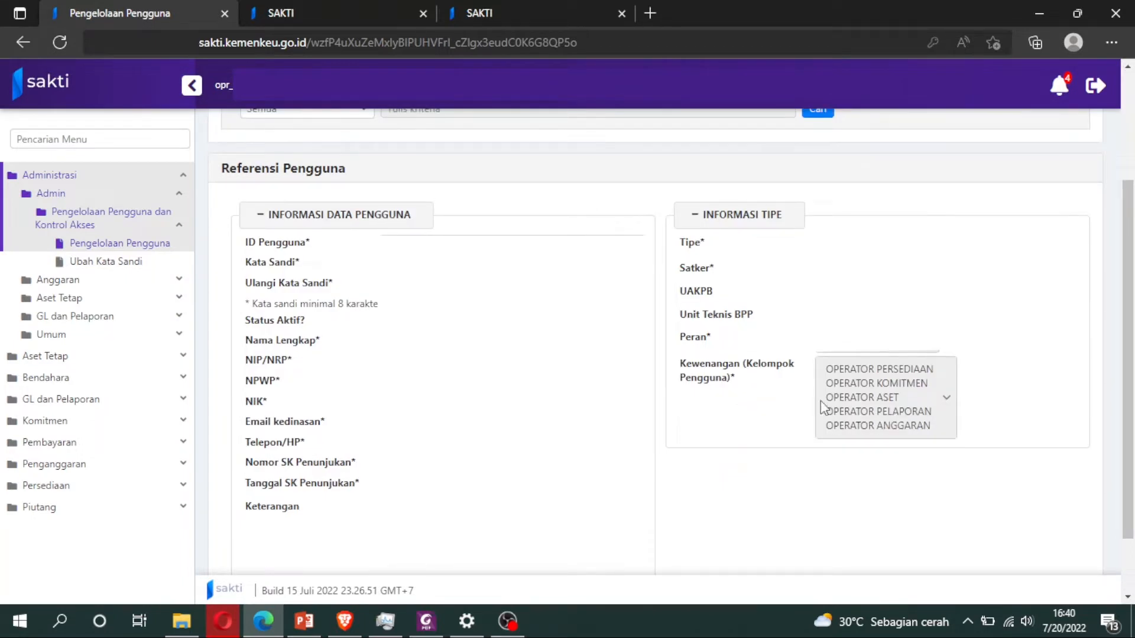
left_click_drag(821, 401, 901, 400)
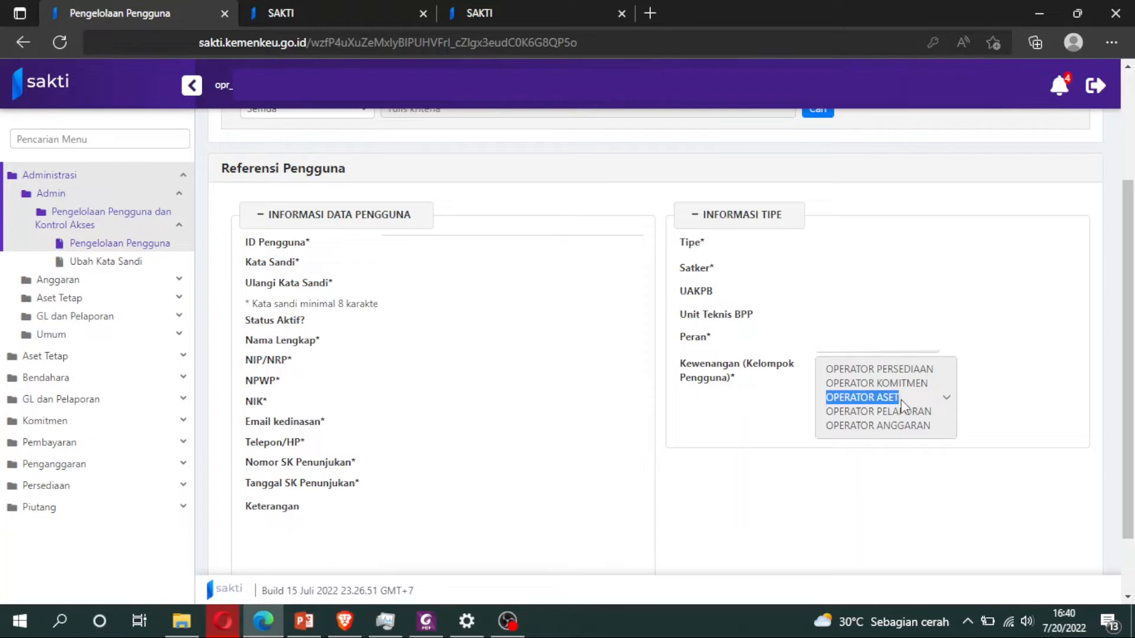
left_click(918, 484)
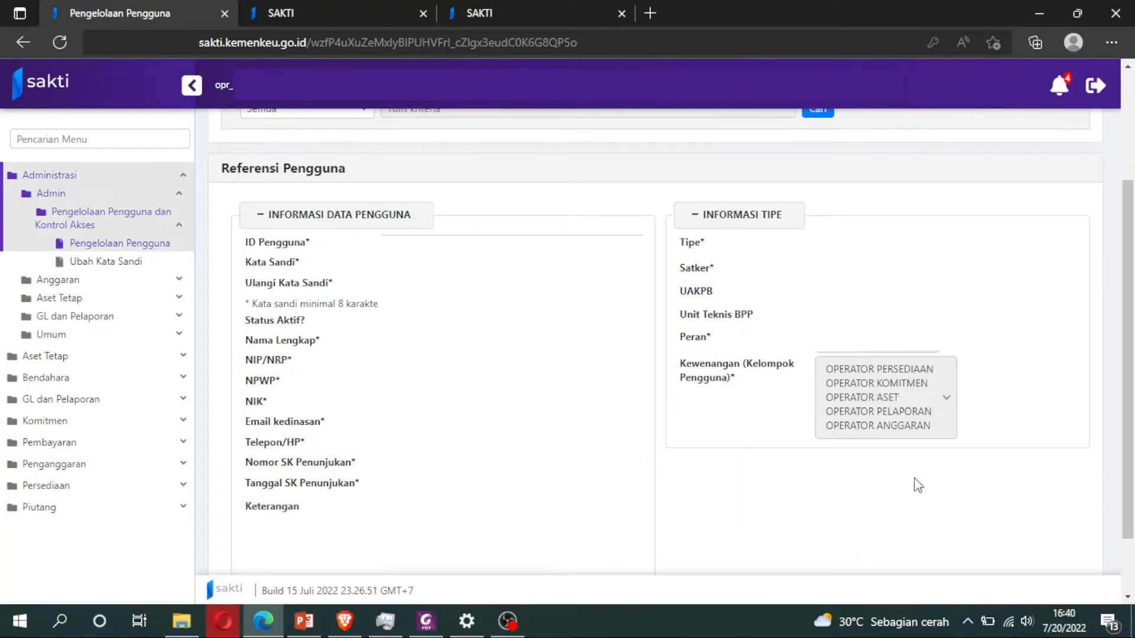
- Open the Pembelian acquisition page for BMN transactions in the Aset Tetap module
left_click(94, 175)
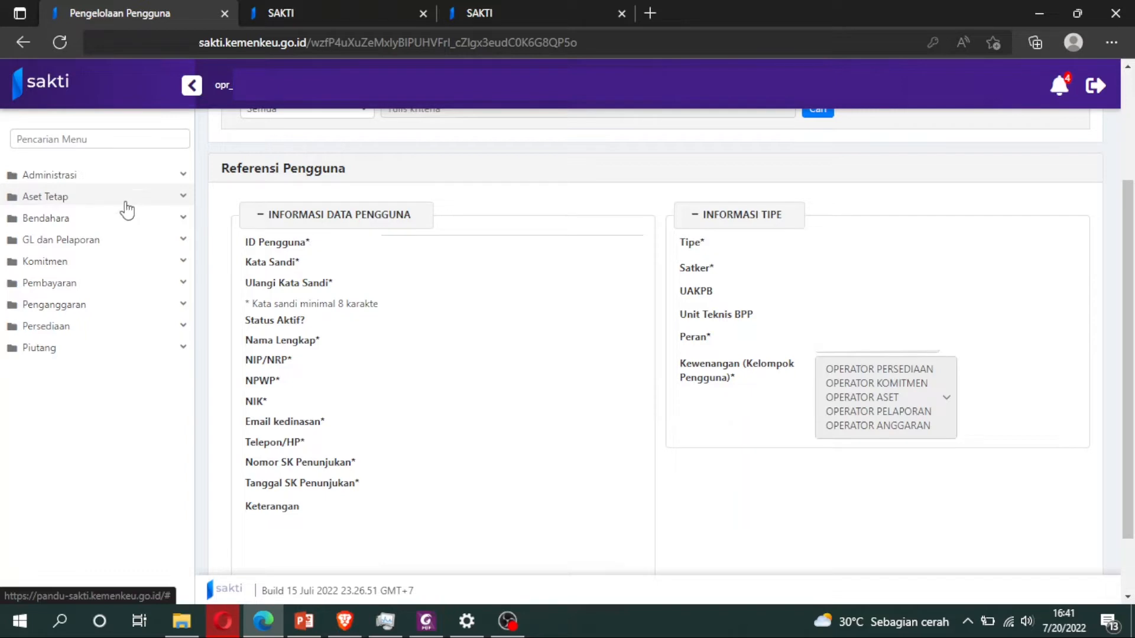
left_click(168, 200)
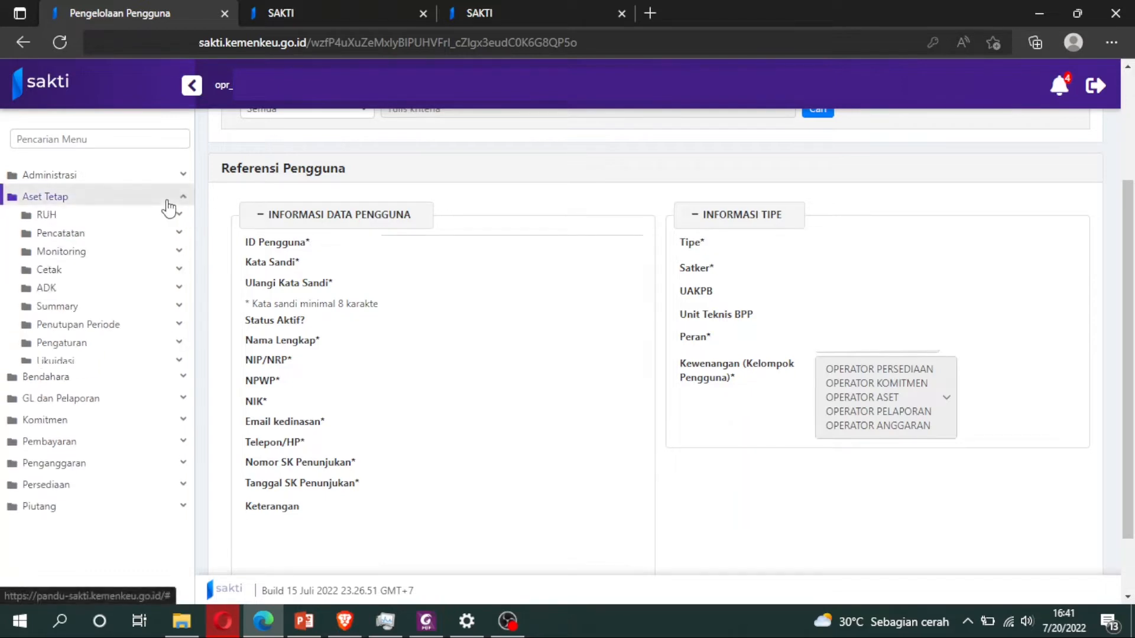
left_click(176, 217)
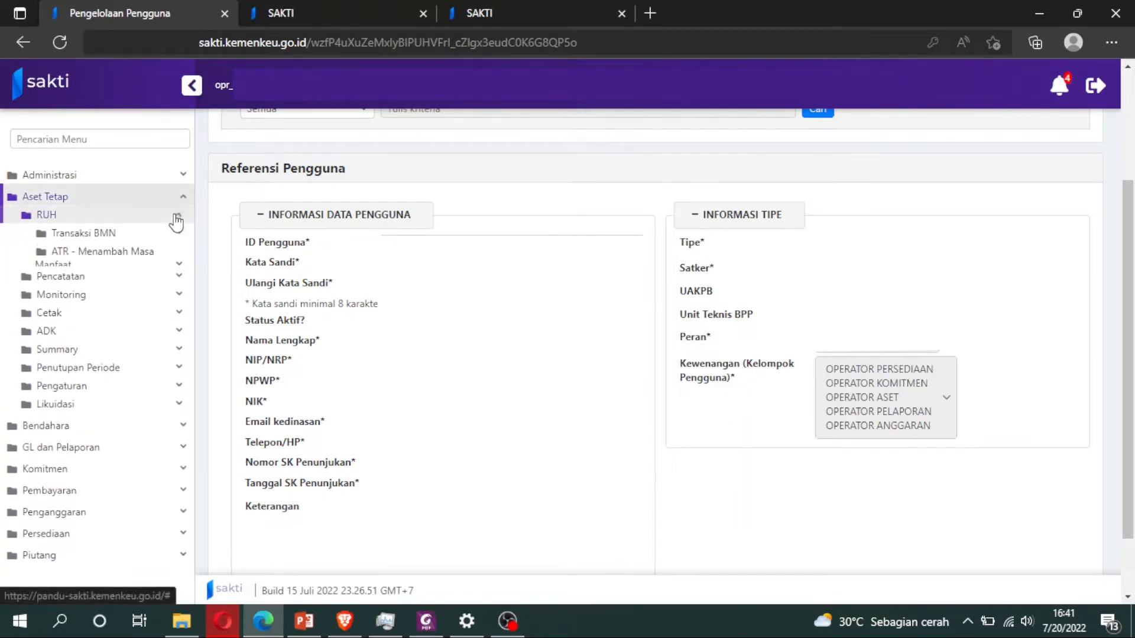
left_click(160, 234)
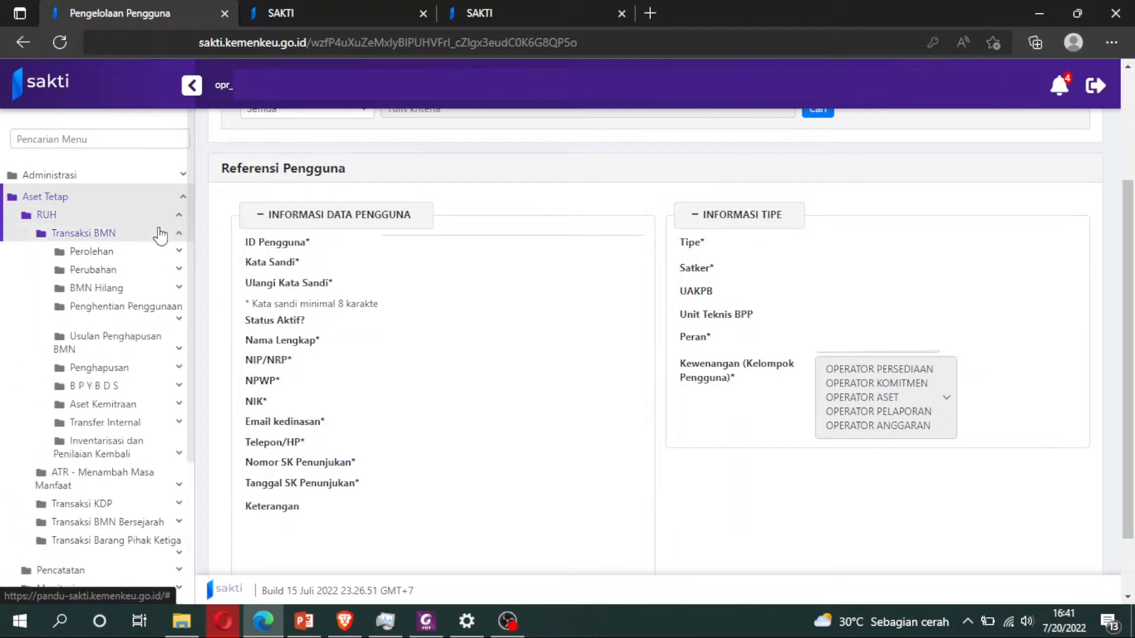
left_click(168, 252)
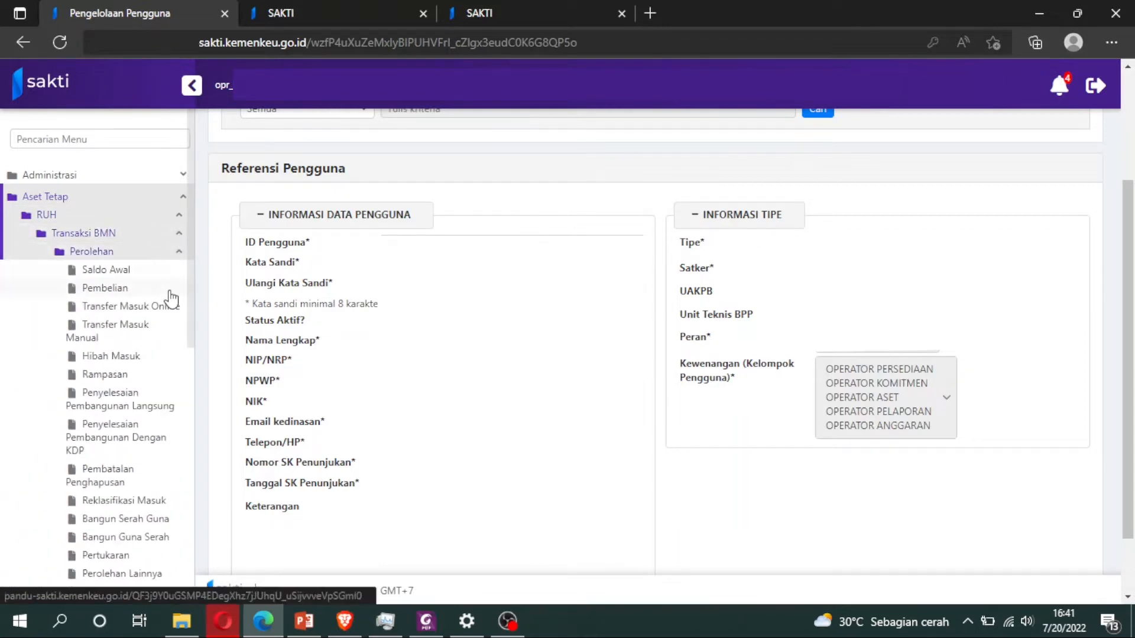
left_click(169, 290)
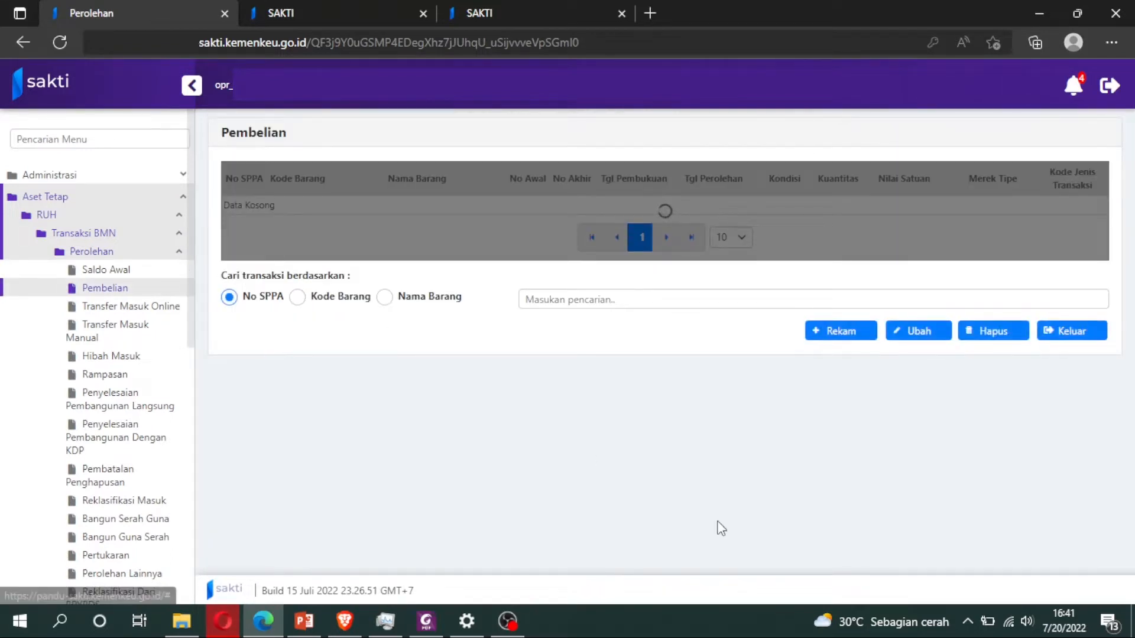
- Start a new purchase record and list the commitments of document type Non Kontrak/Penerimaan Barang
left_click(844, 330)
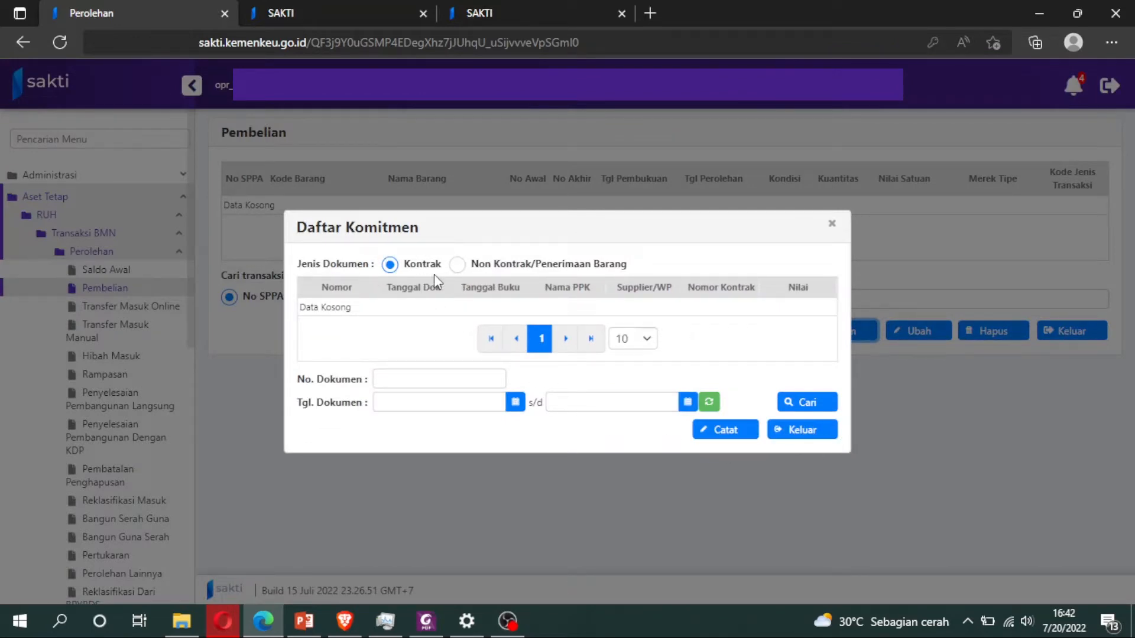
left_click(457, 268)
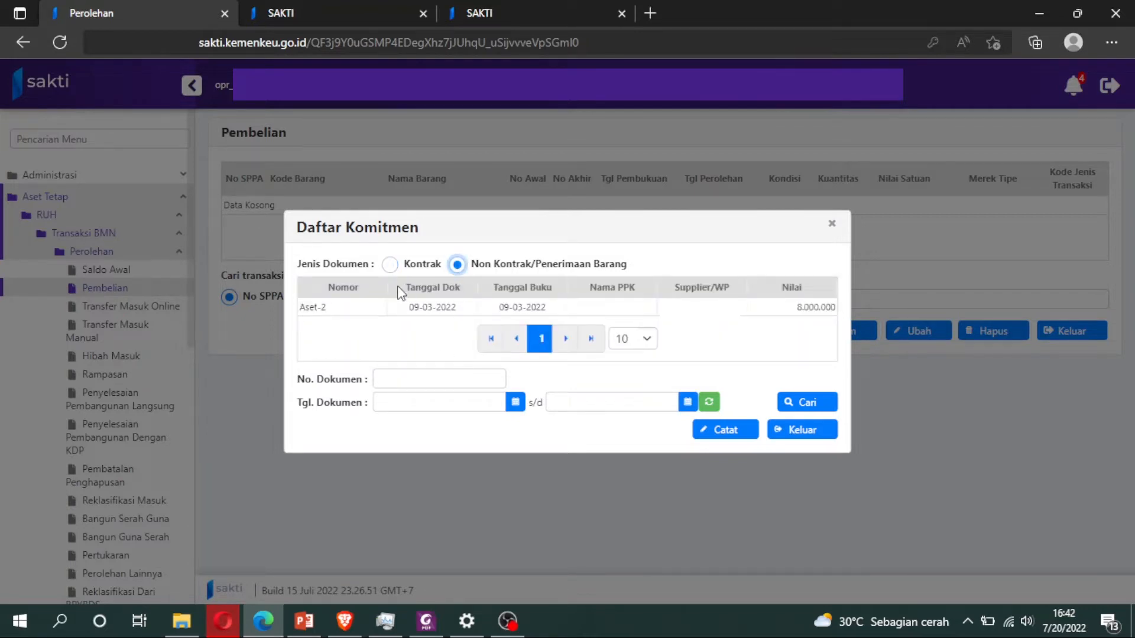
left_click(391, 267)
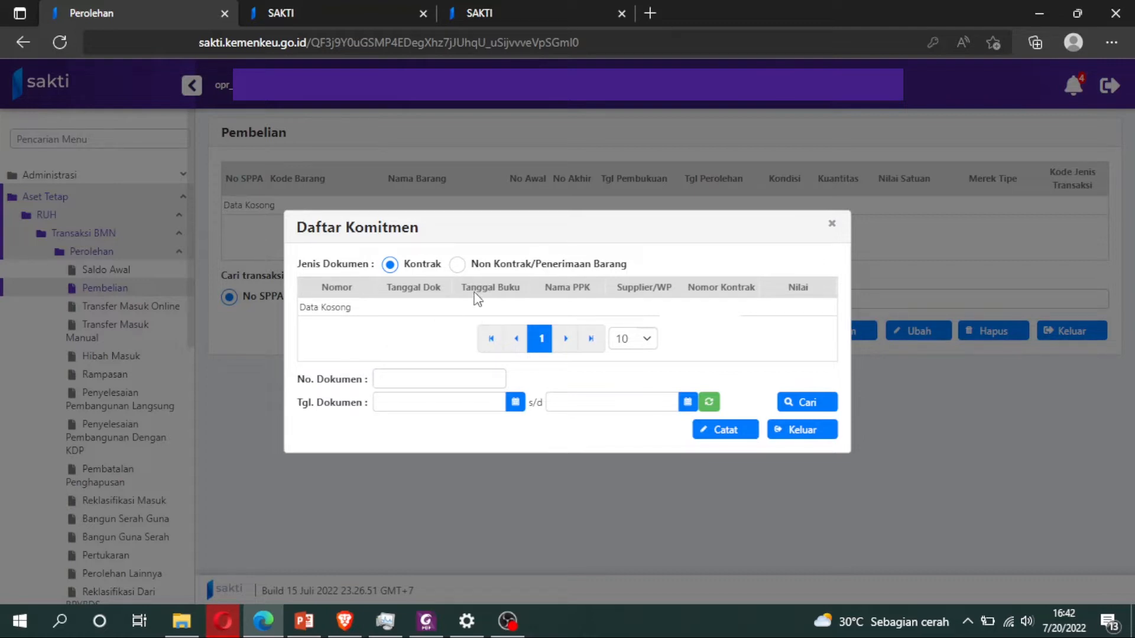
left_click(458, 266)
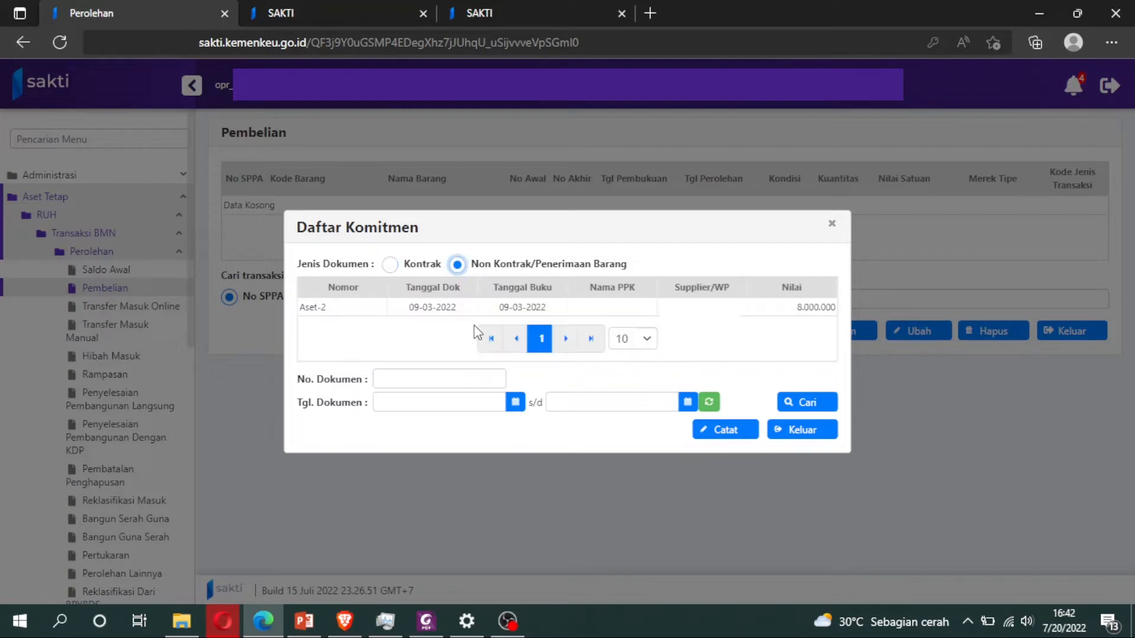
- Choose commitment Aset-2 and its Televisi item for recording, opening the item's purchase form
left_click(448, 309)
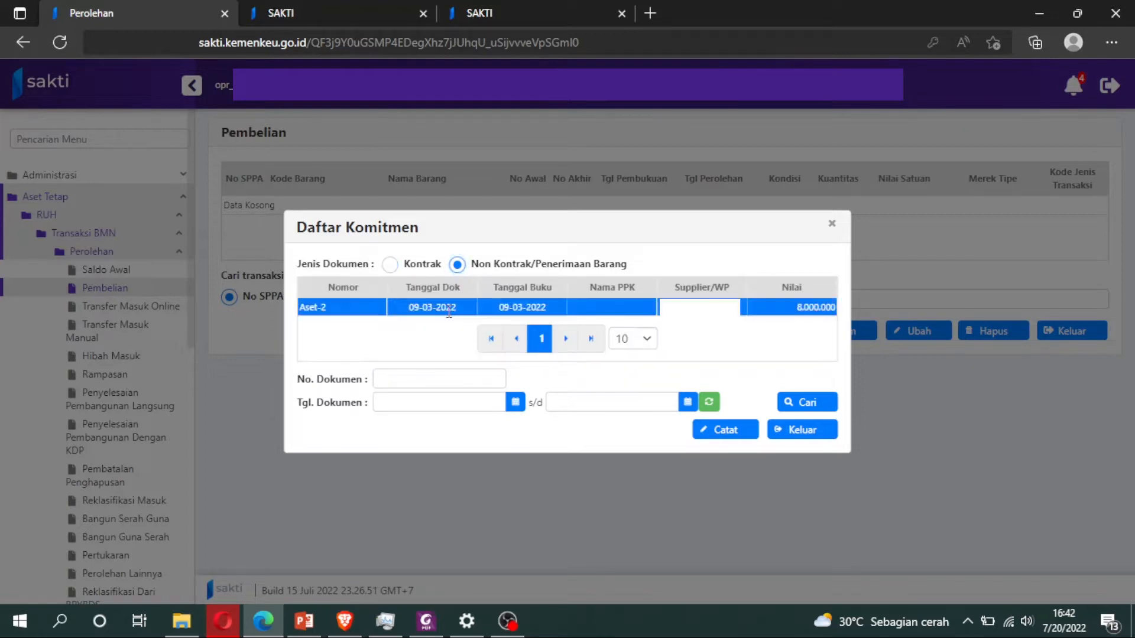
left_click(733, 439)
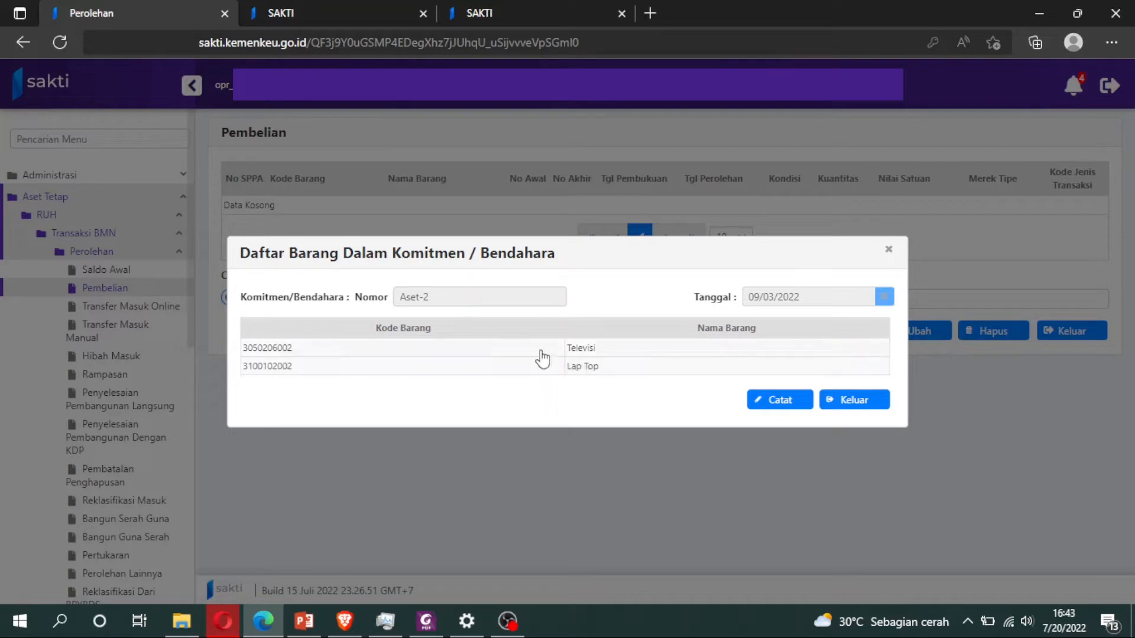
left_click(436, 351)
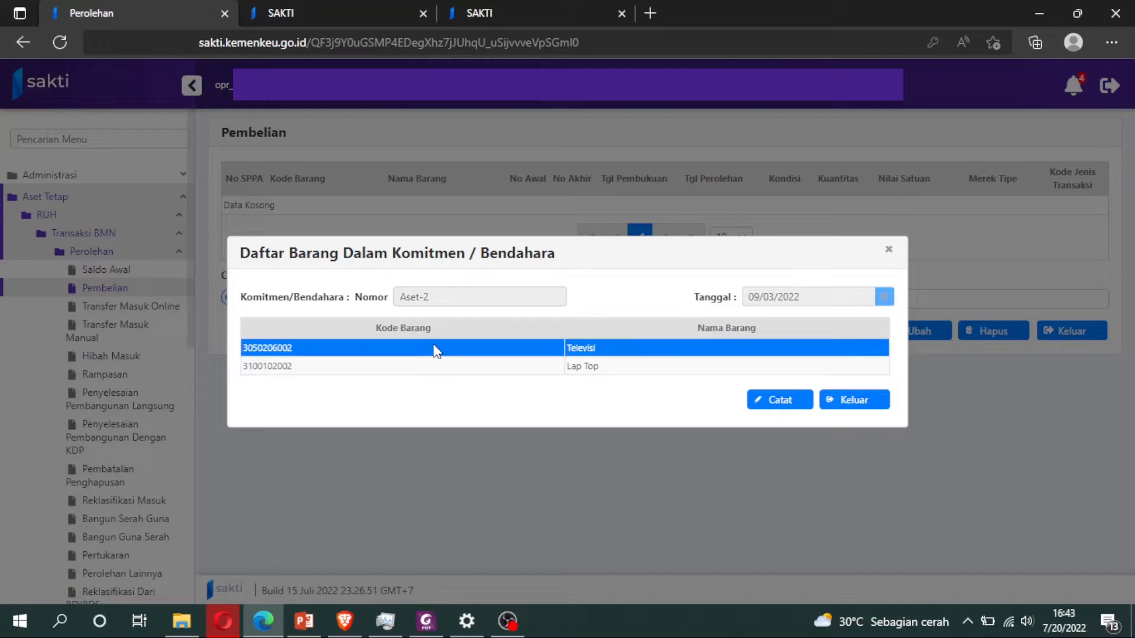
left_click(776, 407)
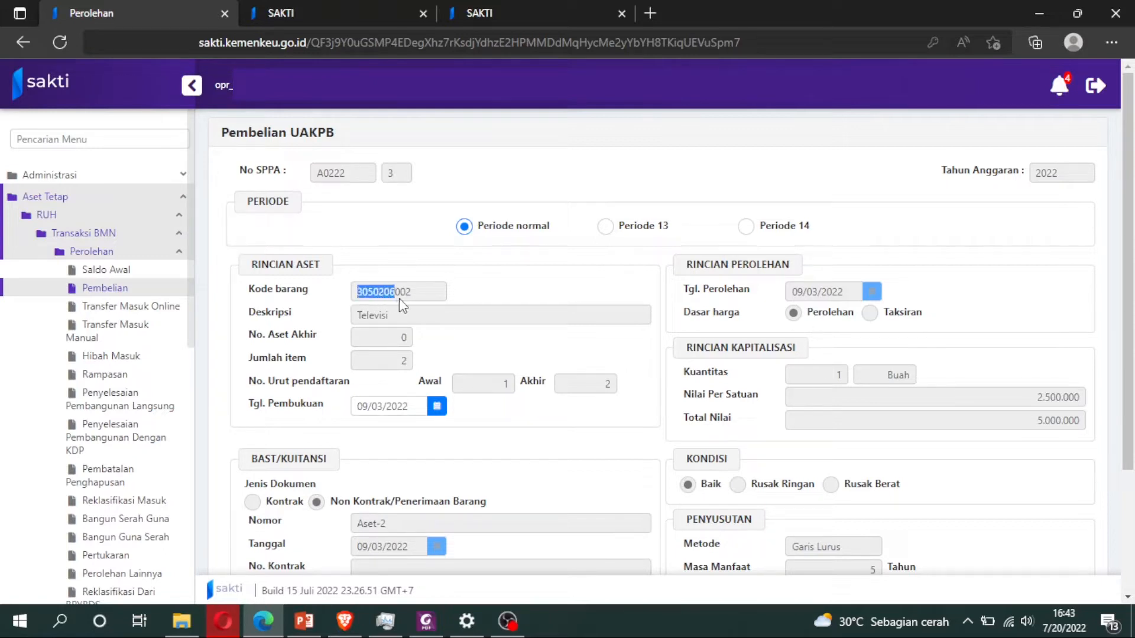
- Examine the television's asset details: item code, description, last asset number, and first and last registration numbers
left_click(581, 294)
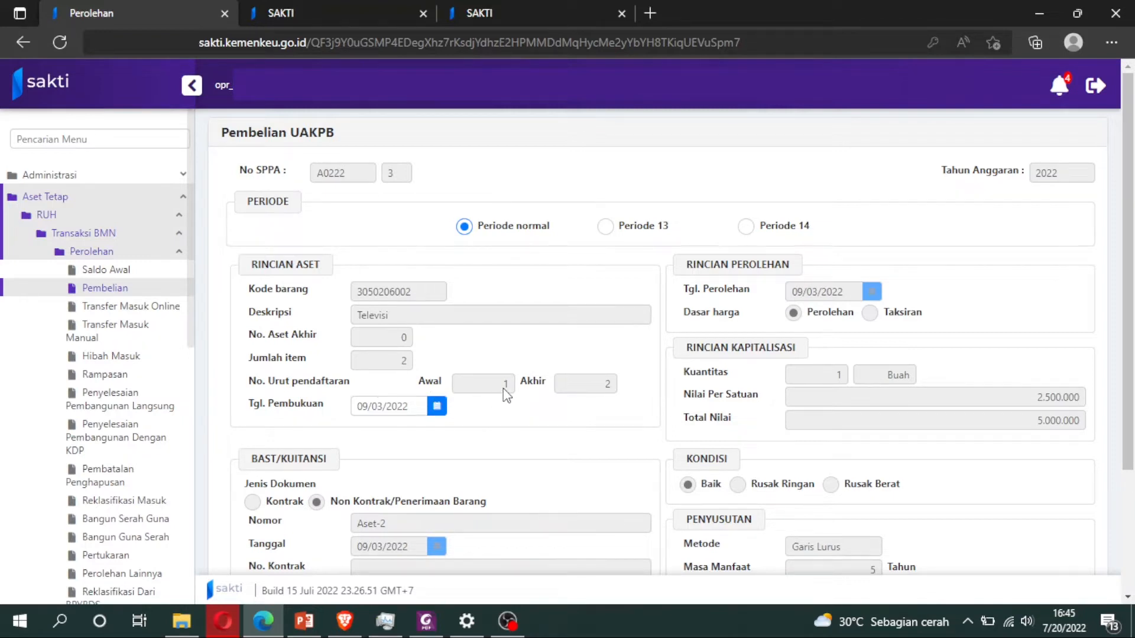
double_click(398, 341)
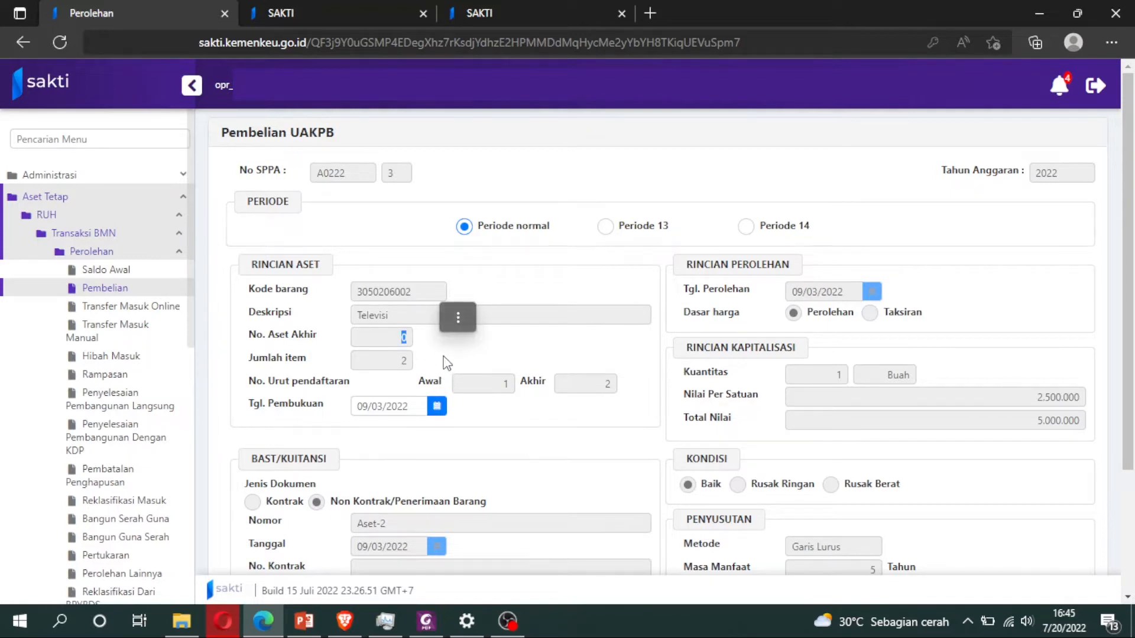
left_click(390, 343)
left_click_drag(356, 314, 393, 318)
left_click(494, 342)
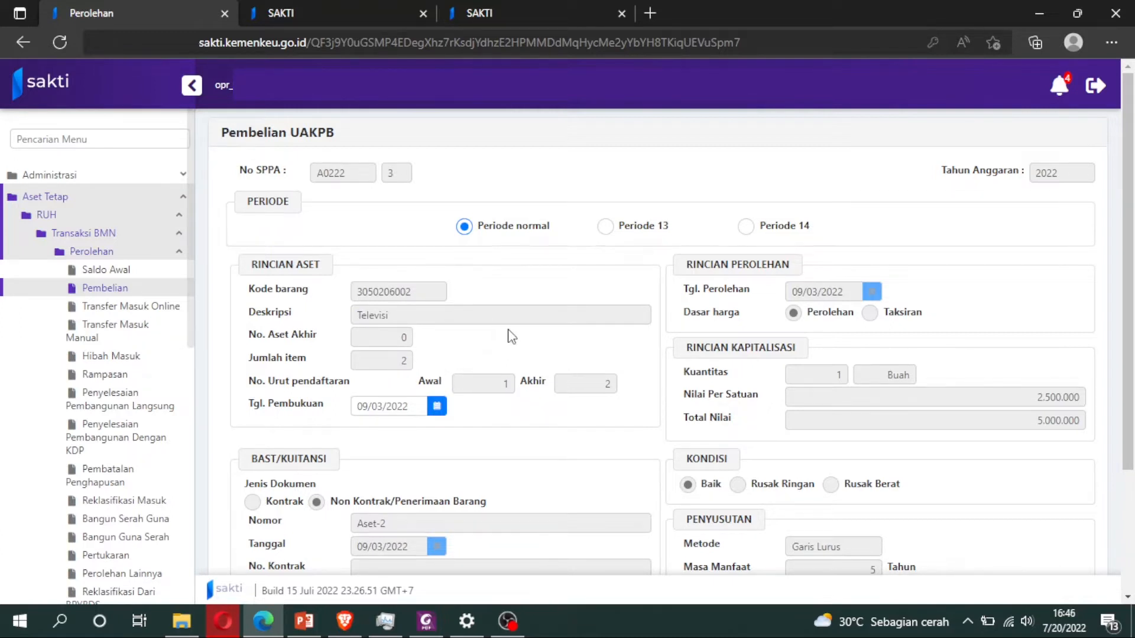
double_click(310, 385)
double_click(504, 385)
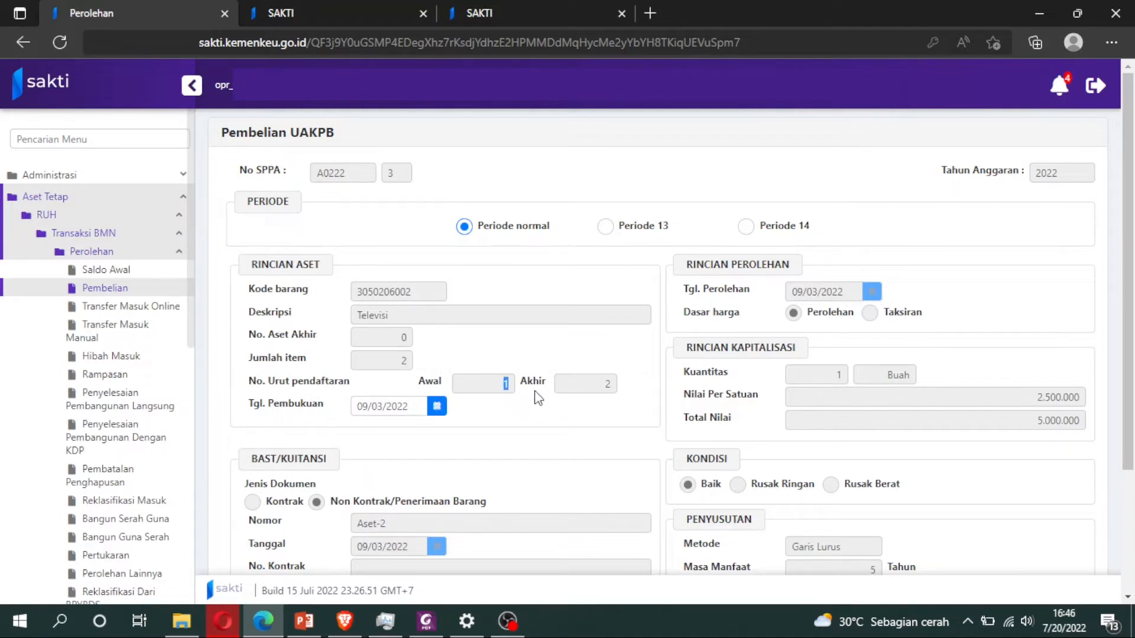
double_click(607, 387)
left_click(633, 403)
- Set the television's Merk/Type to DAIKIN and its Keterangan to Baik, and save the purchase record
scroll(636, 408, "down", 1)
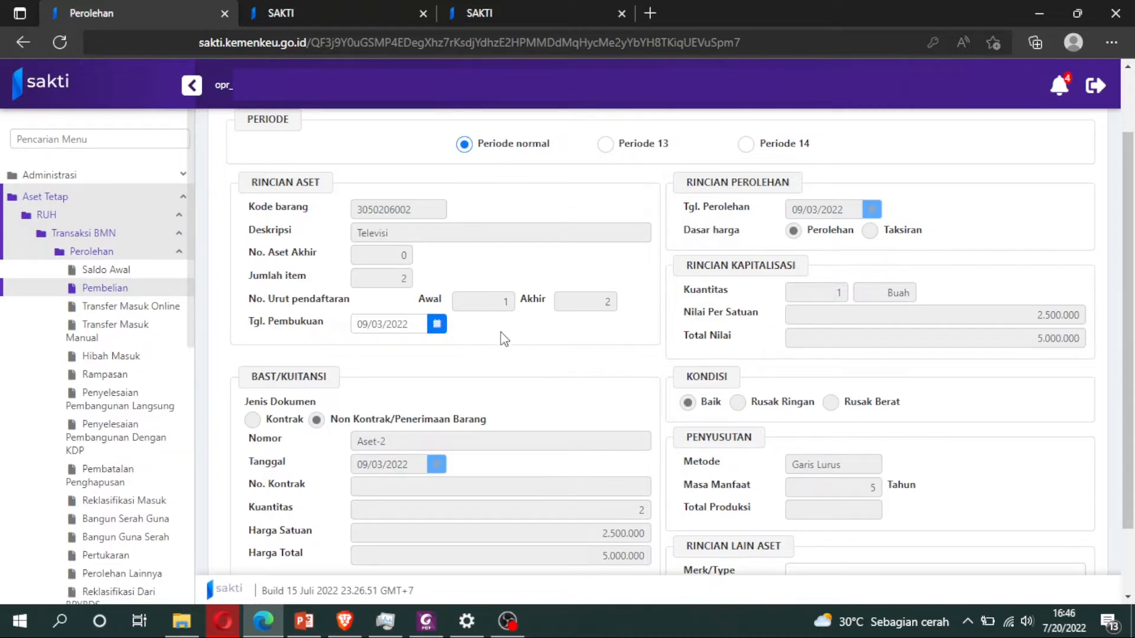
scroll(503, 334, "down", 2)
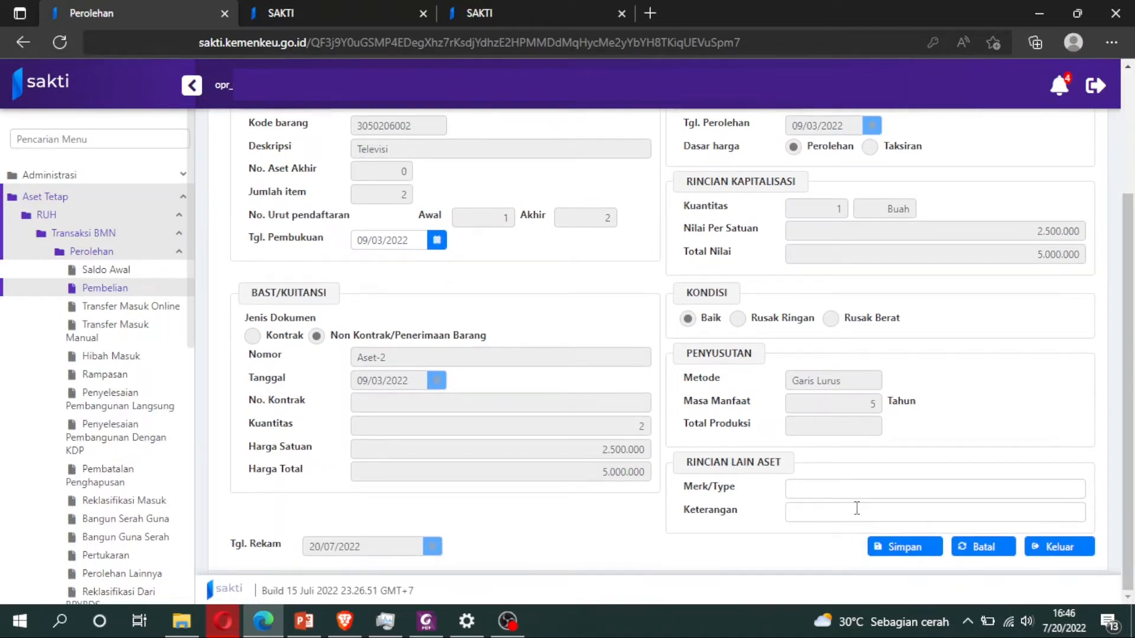
left_click(827, 485)
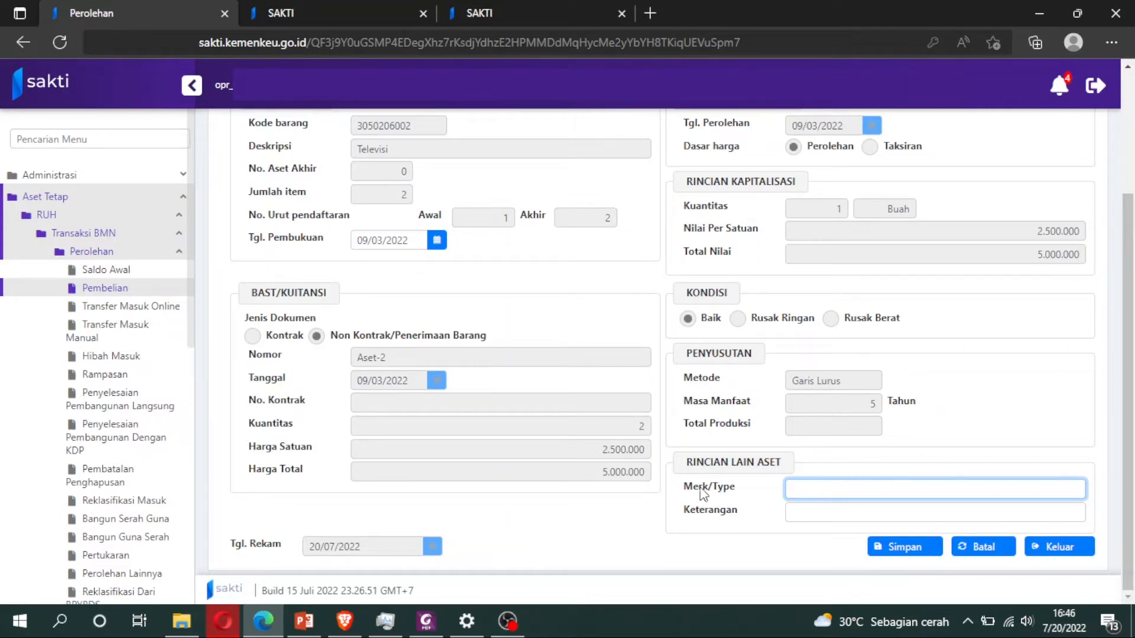
left_click_drag(683, 489, 726, 493)
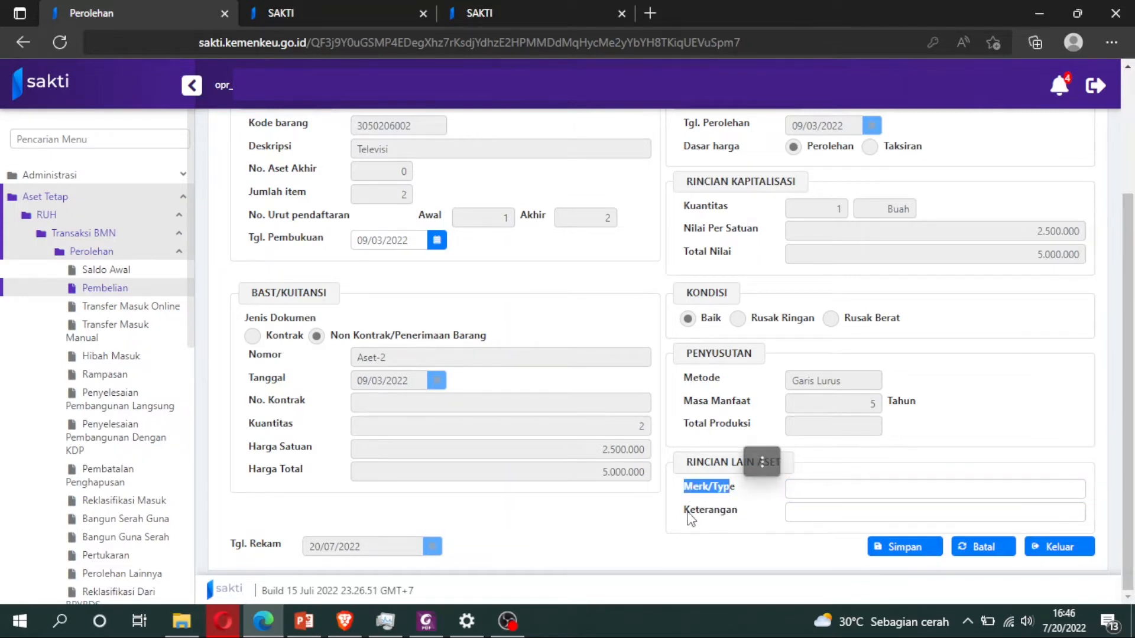
double_click(717, 512)
left_click(737, 537)
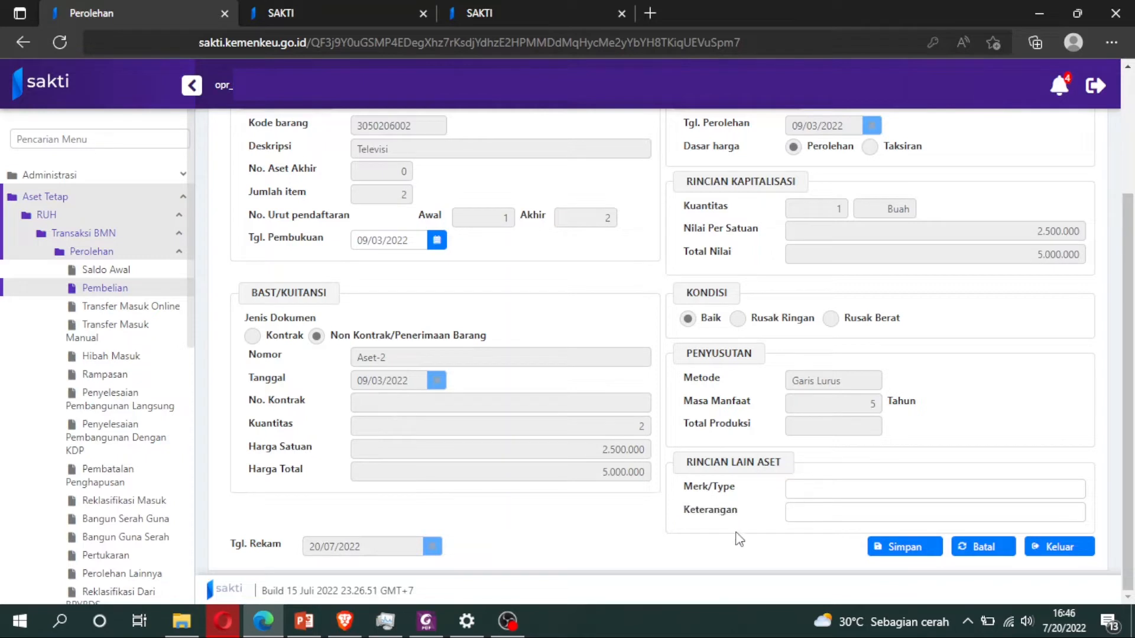
left_click(826, 493)
key("Caps_Lock")
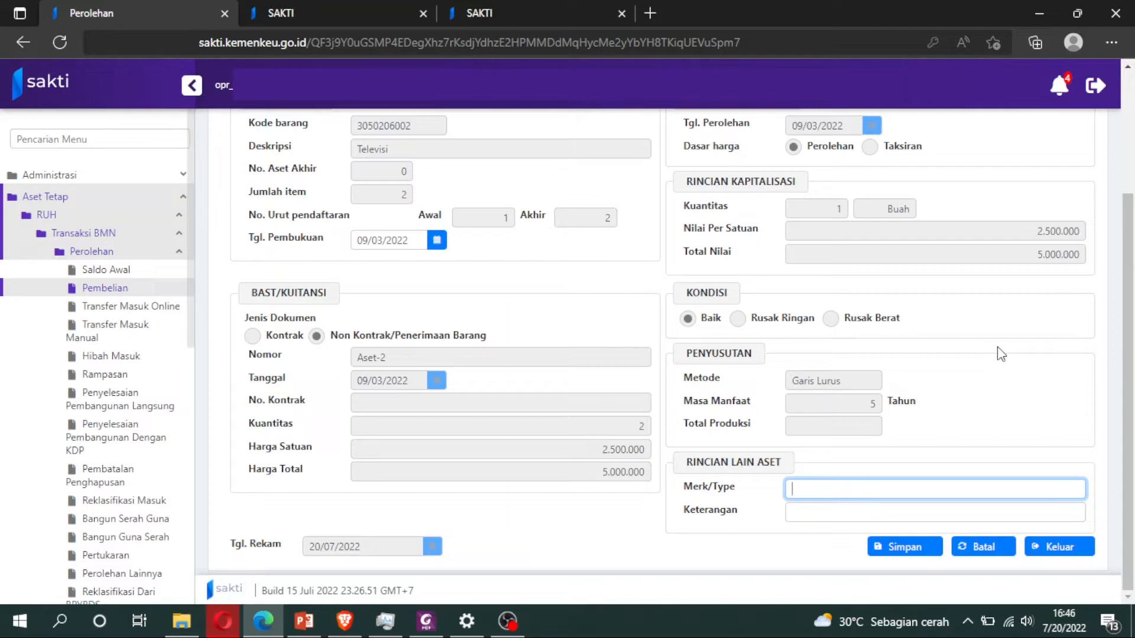
type("DAIKIN")
key("Tab")
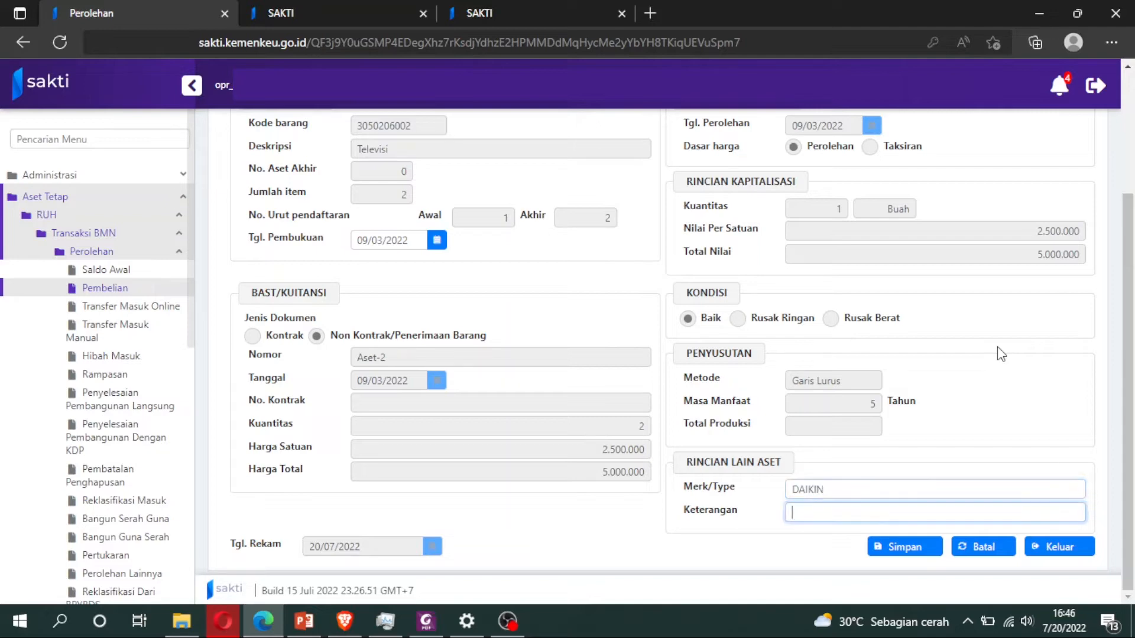
type("Baik")
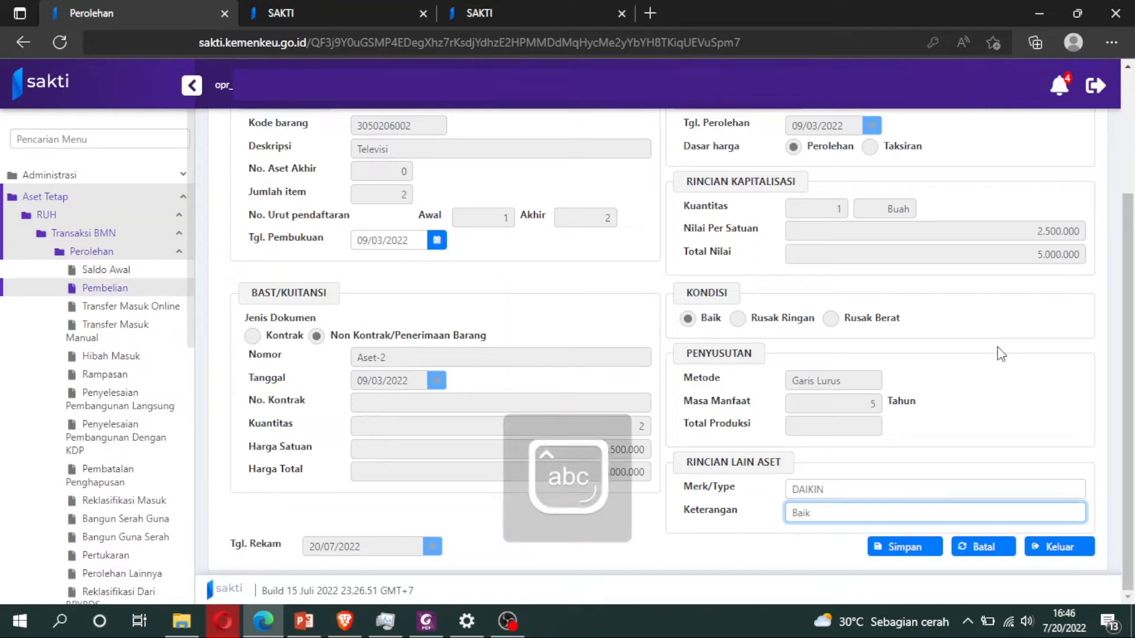
left_click(905, 551)
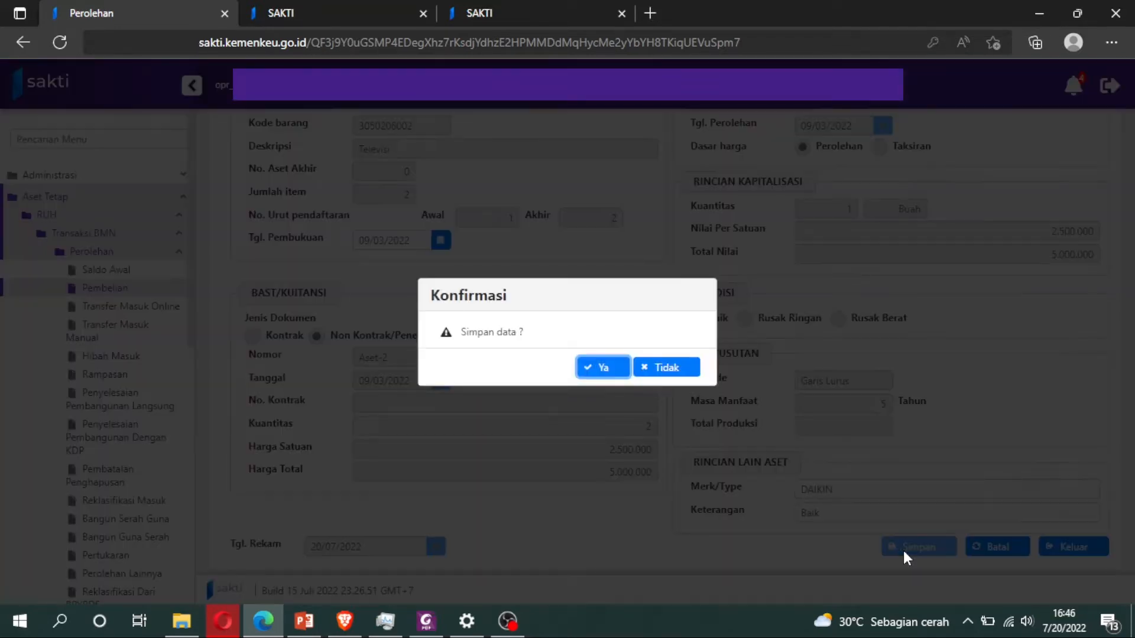
left_click(592, 367)
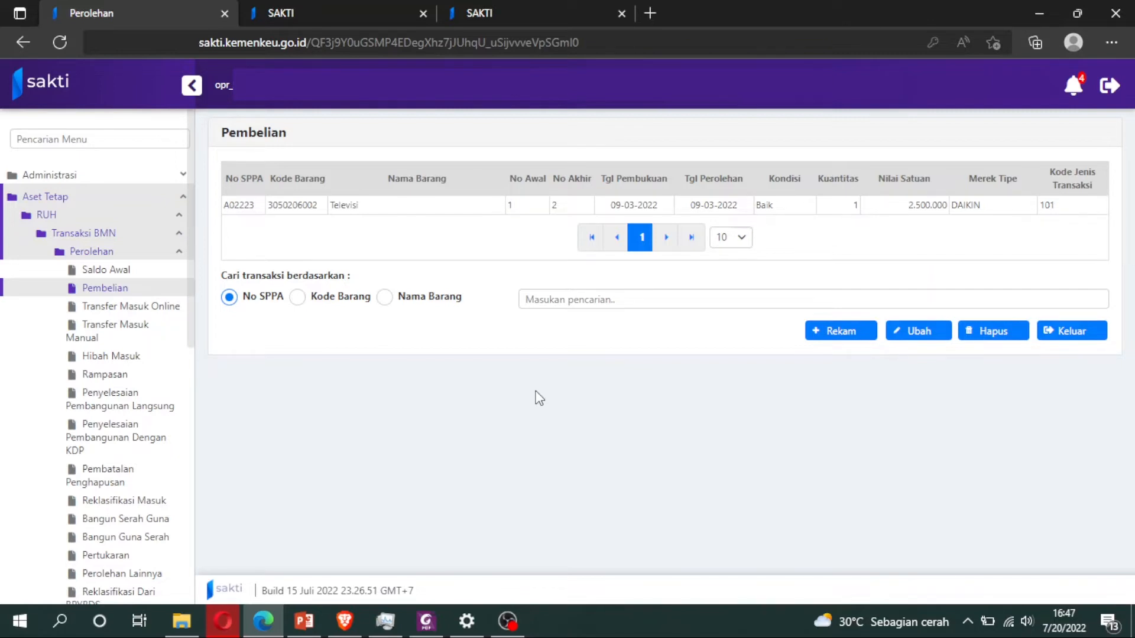
- Start another purchase record from non-contract commitment Aset-2 and choose its Lap Top item for recording
left_click(845, 333)
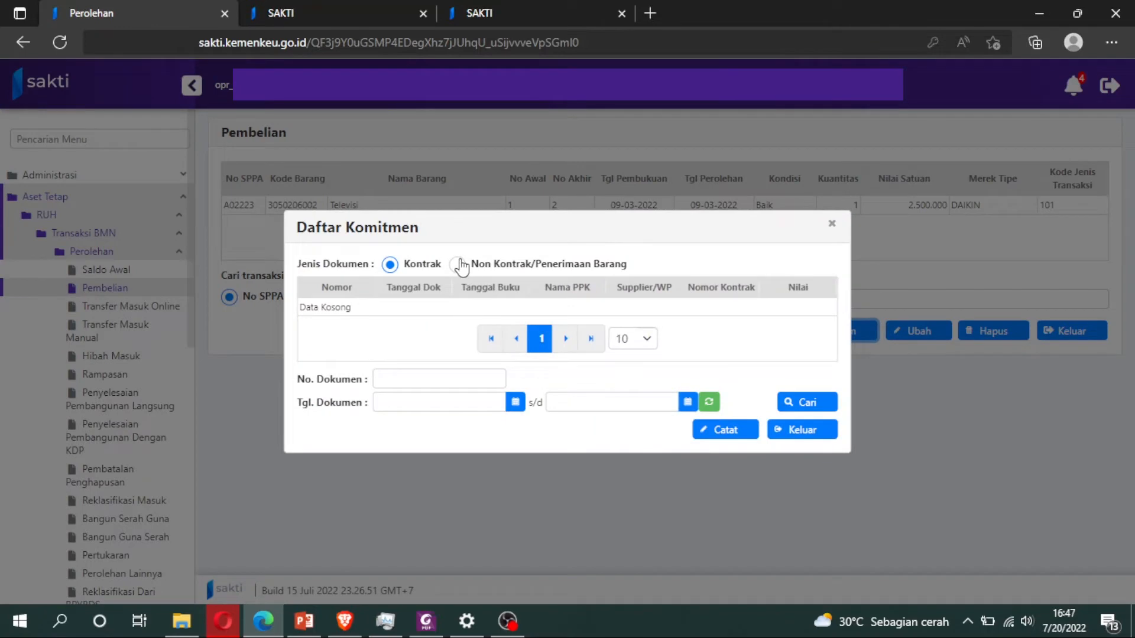
left_click(458, 265)
left_click(460, 311)
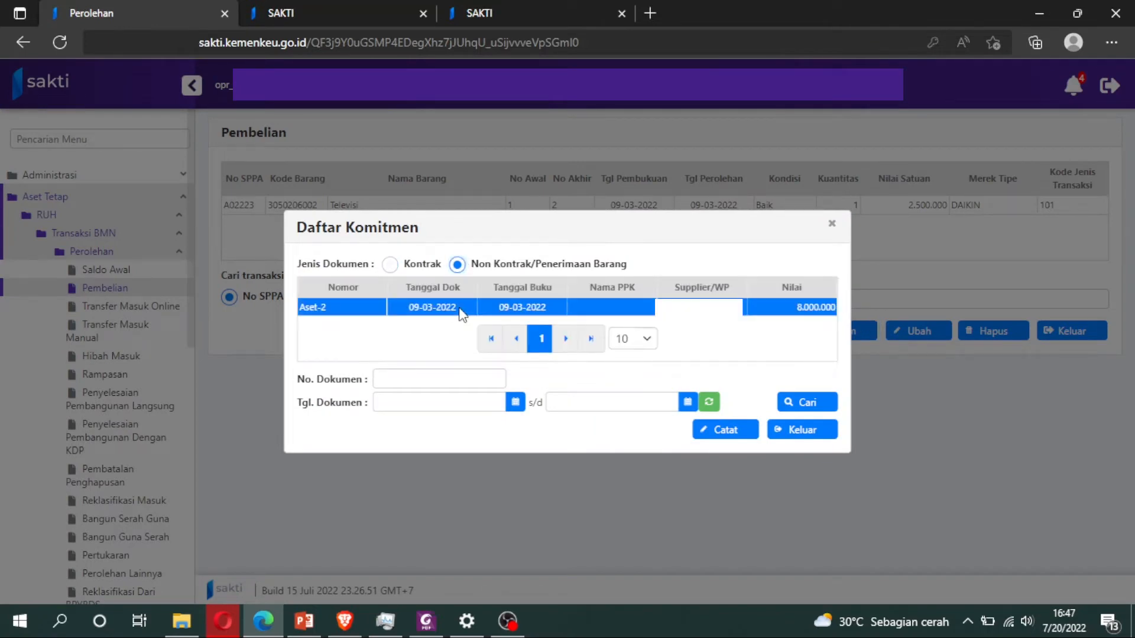
left_click(729, 432)
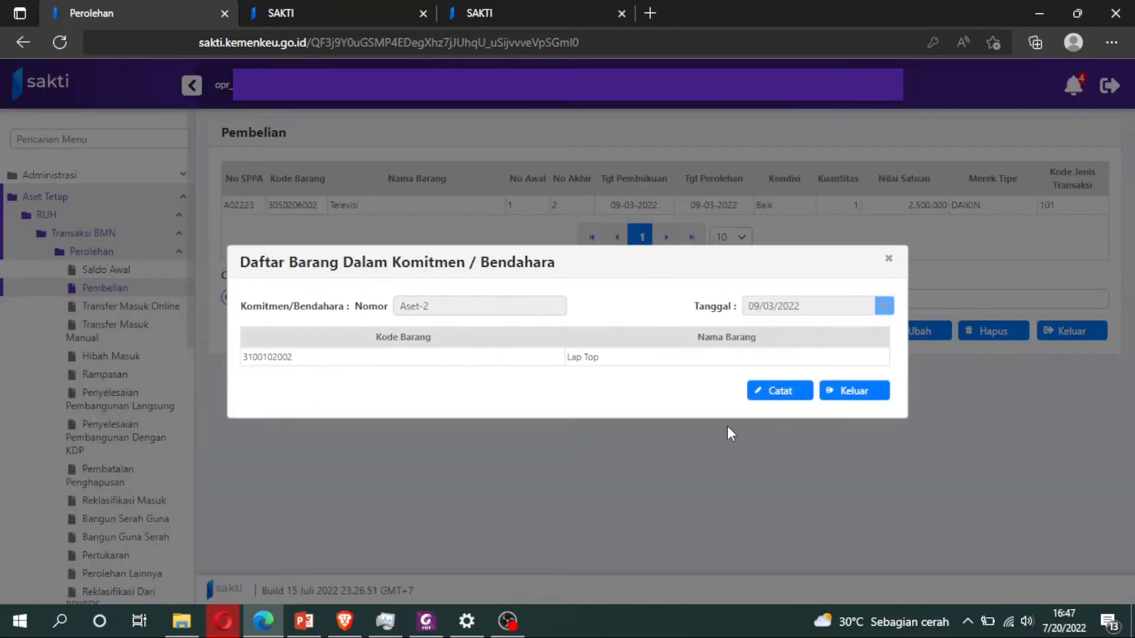
left_click(530, 358)
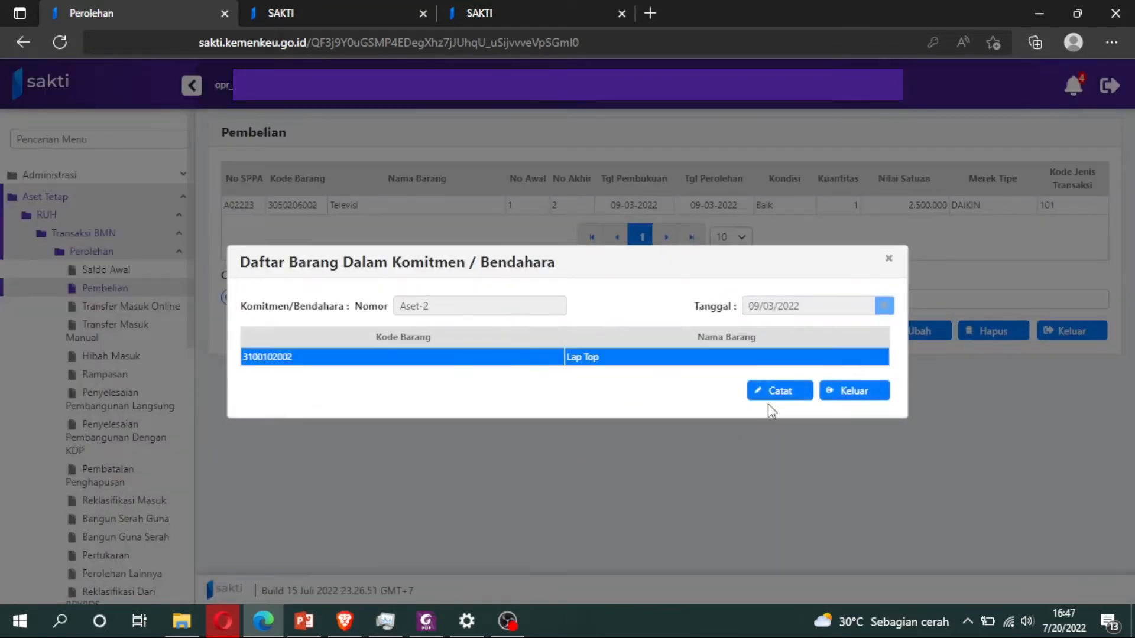
left_click(785, 396)
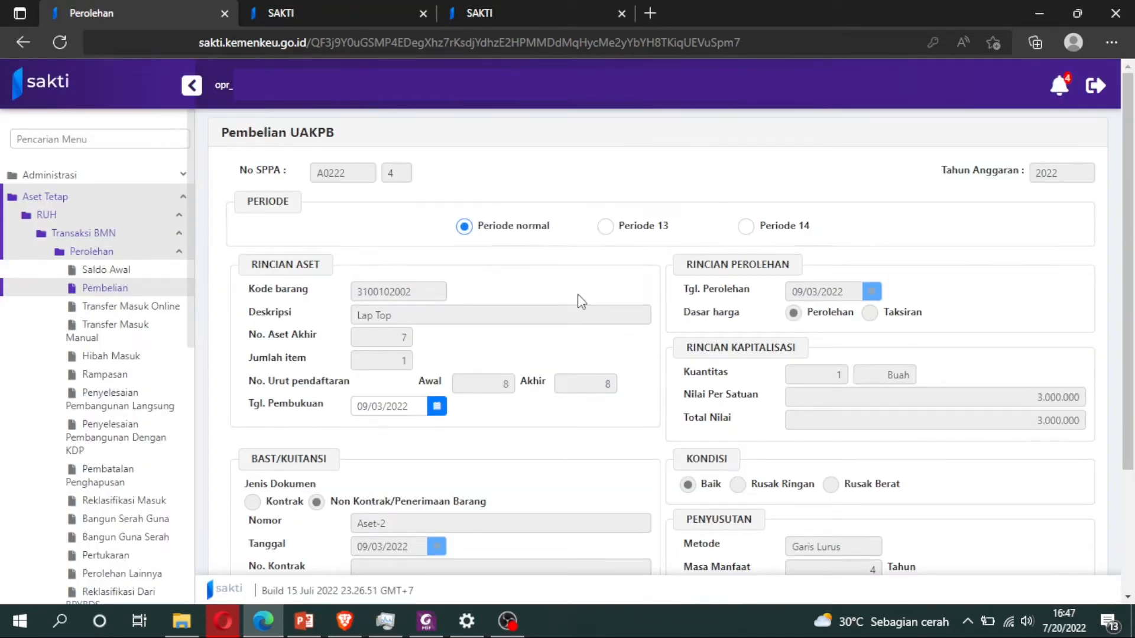
- Set the laptop's Merk/Type to LENOVO and its Keterangan to Baik, and save the purchase record
double_click(404, 360)
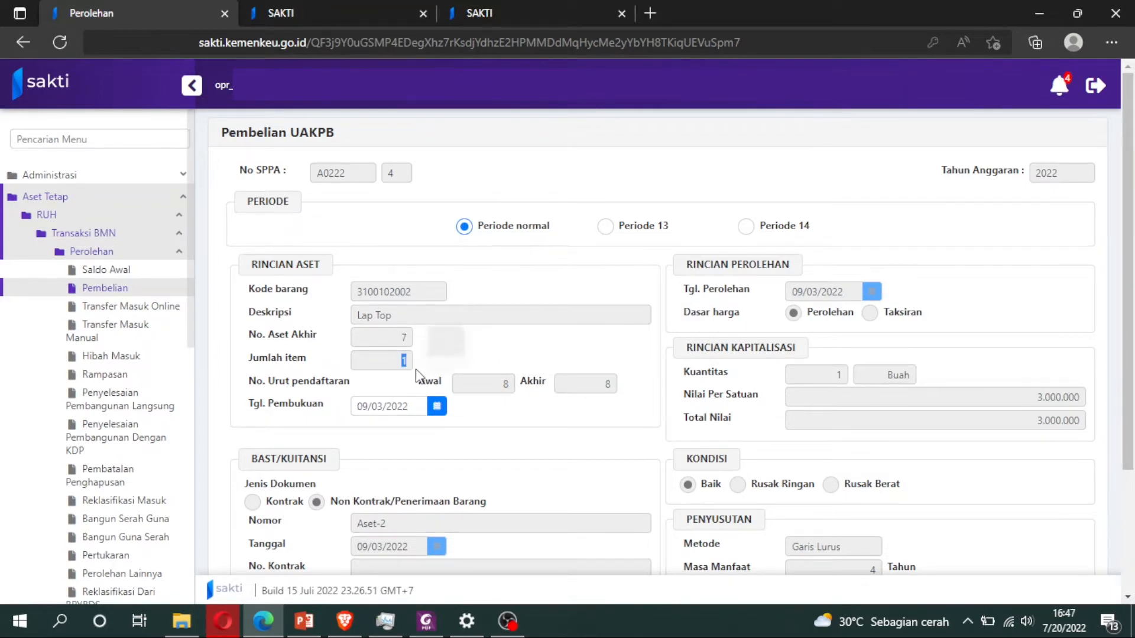
left_click(483, 400)
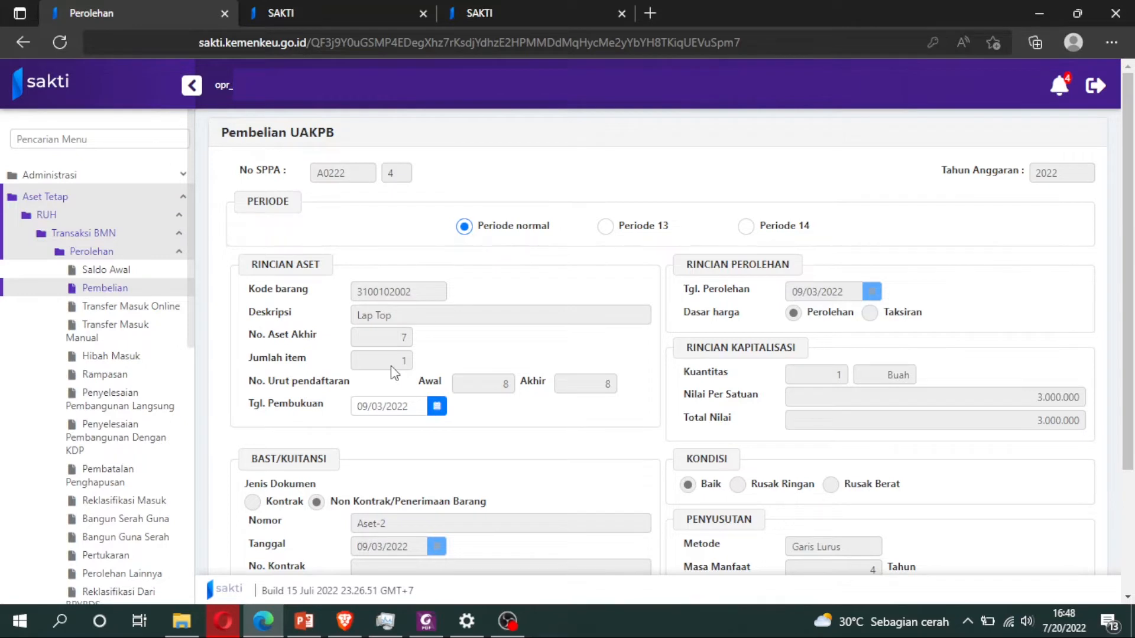
scroll(391, 371, "down", 3)
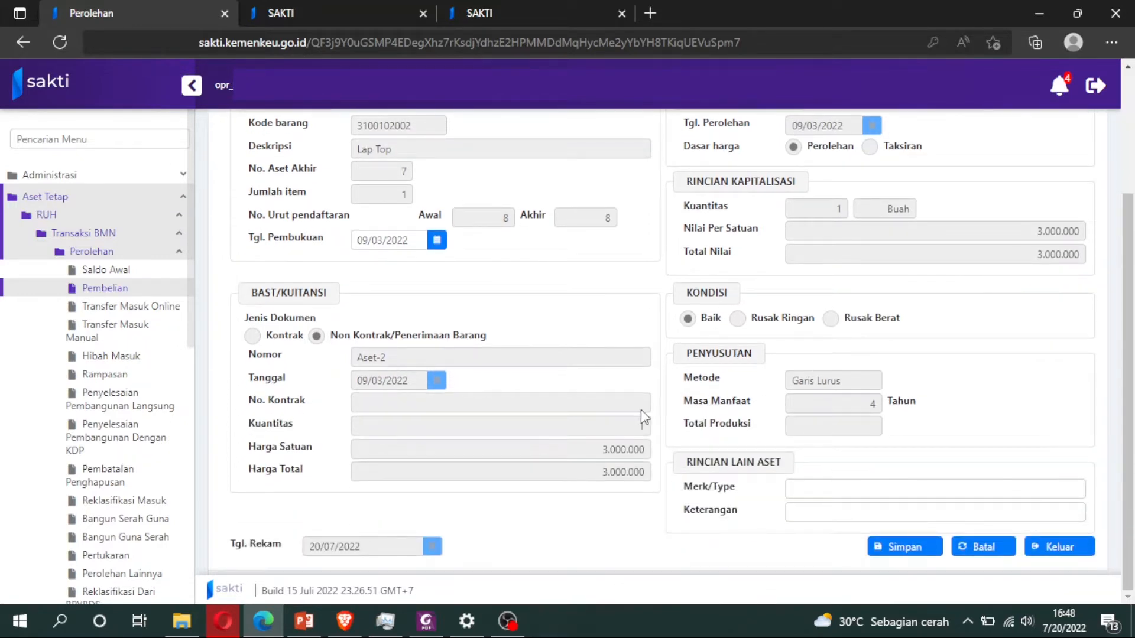
left_click(857, 491)
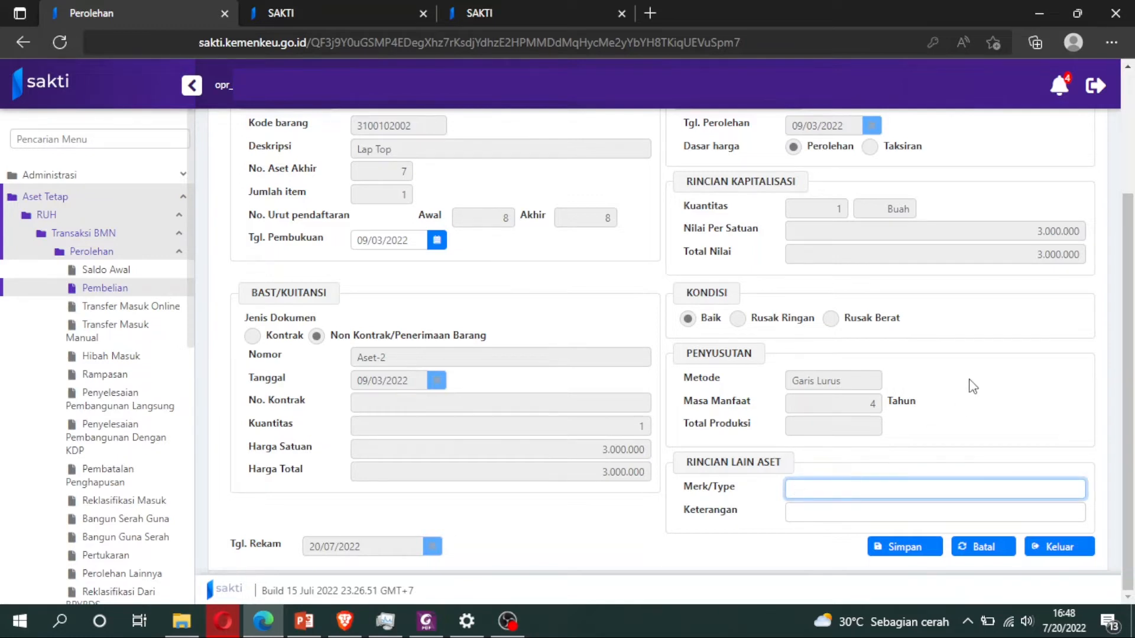
key("Caps_Lock")
type("LENOVO")
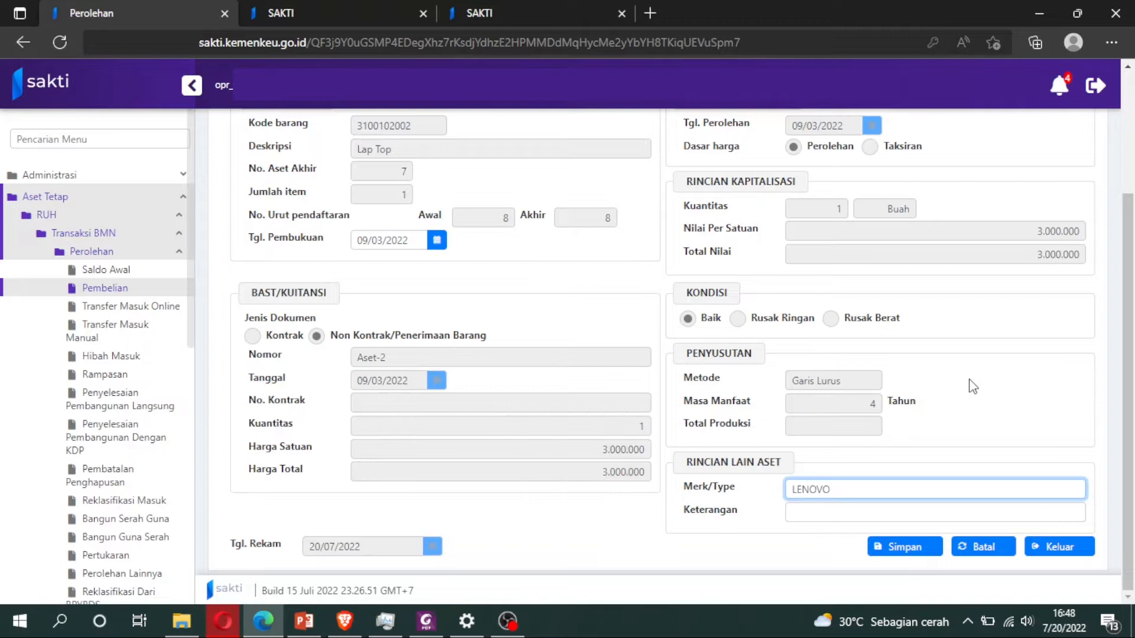
key("Tab")
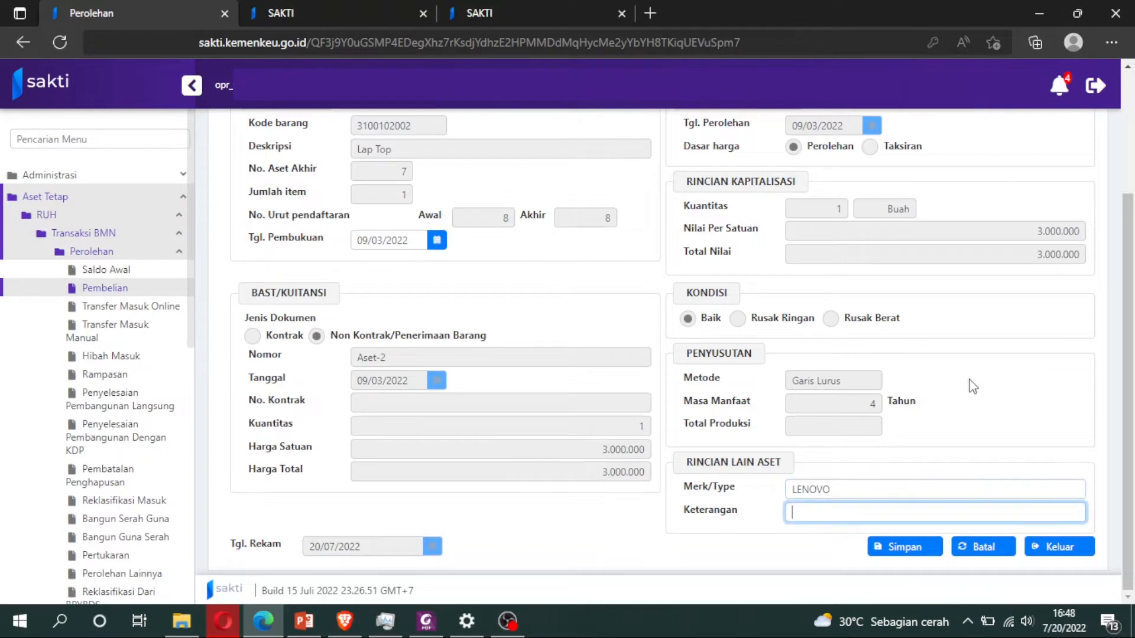
type("B")
key("Caps_Lock")
type("a")
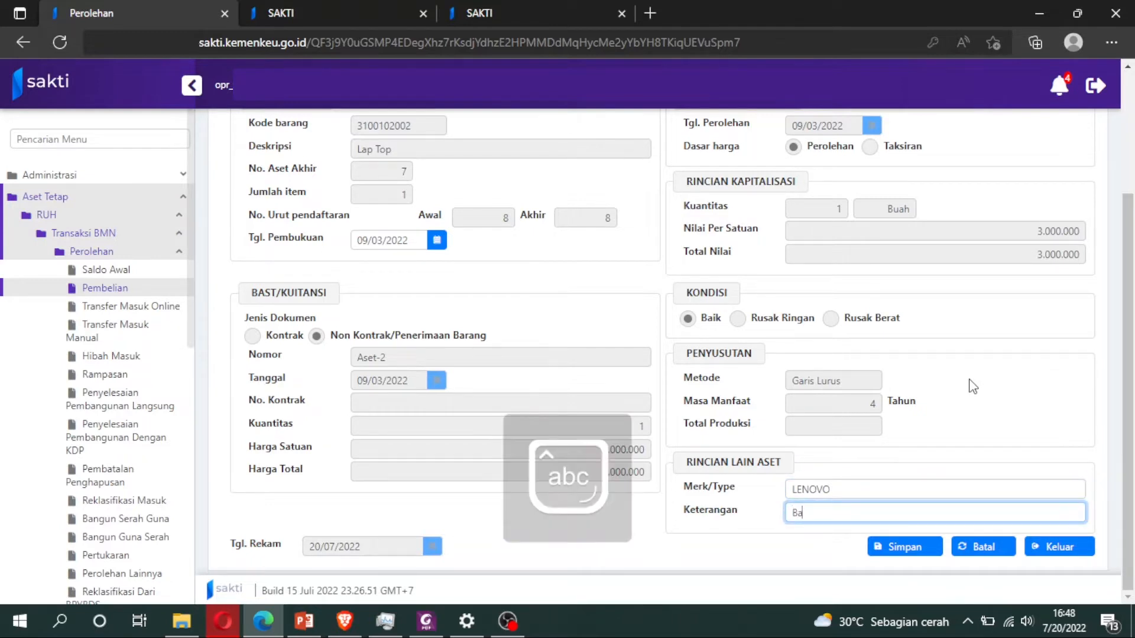
type("ik")
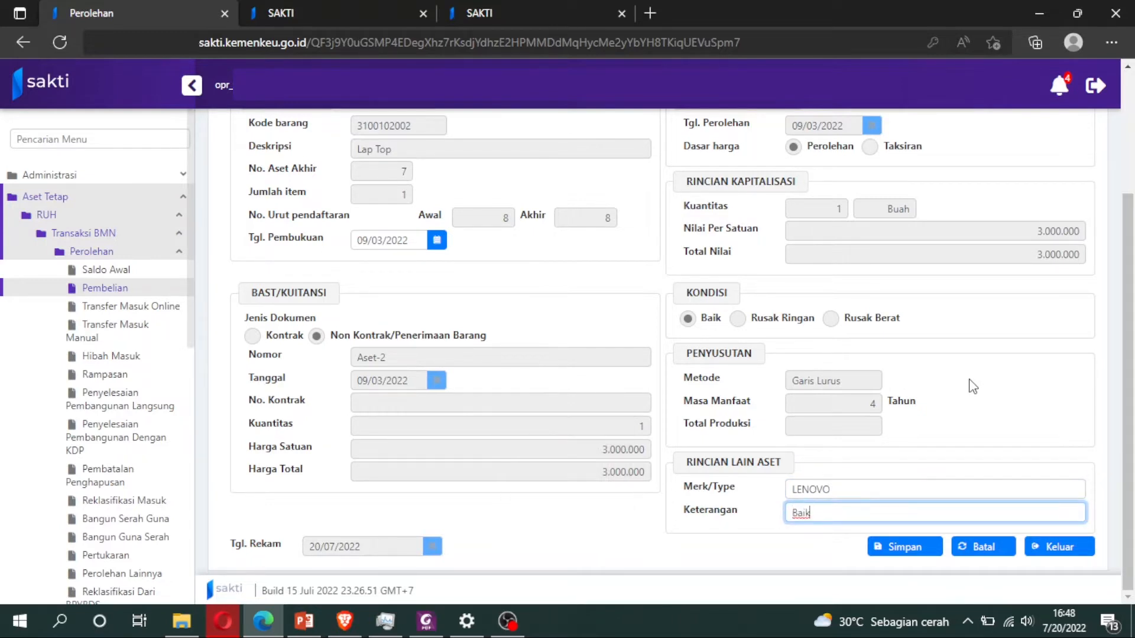
left_click(892, 558)
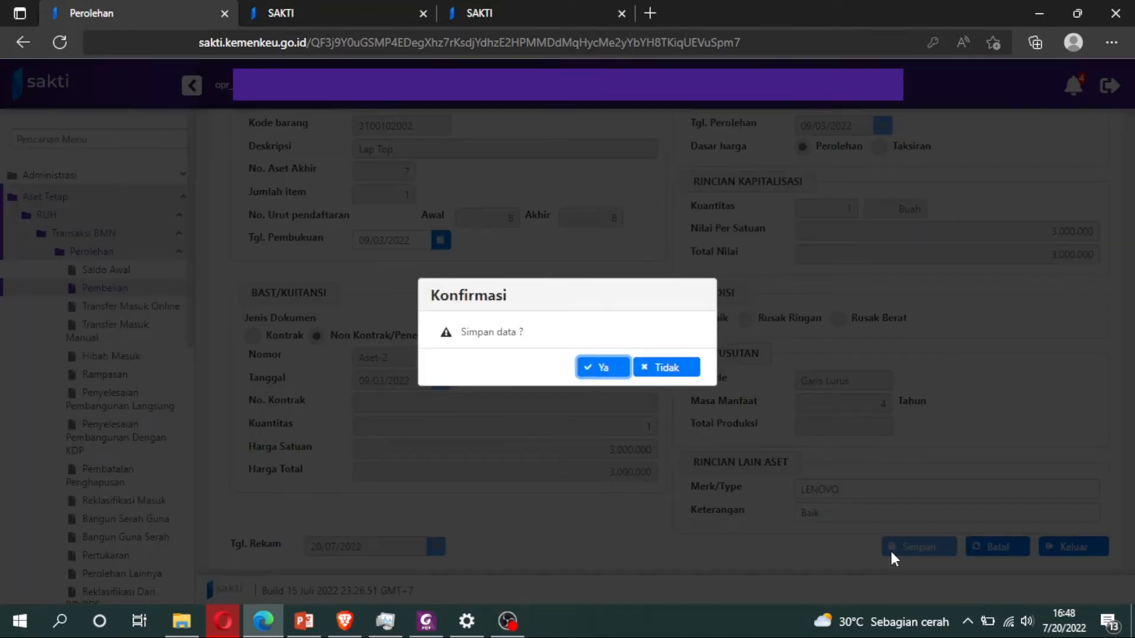
left_click(594, 370)
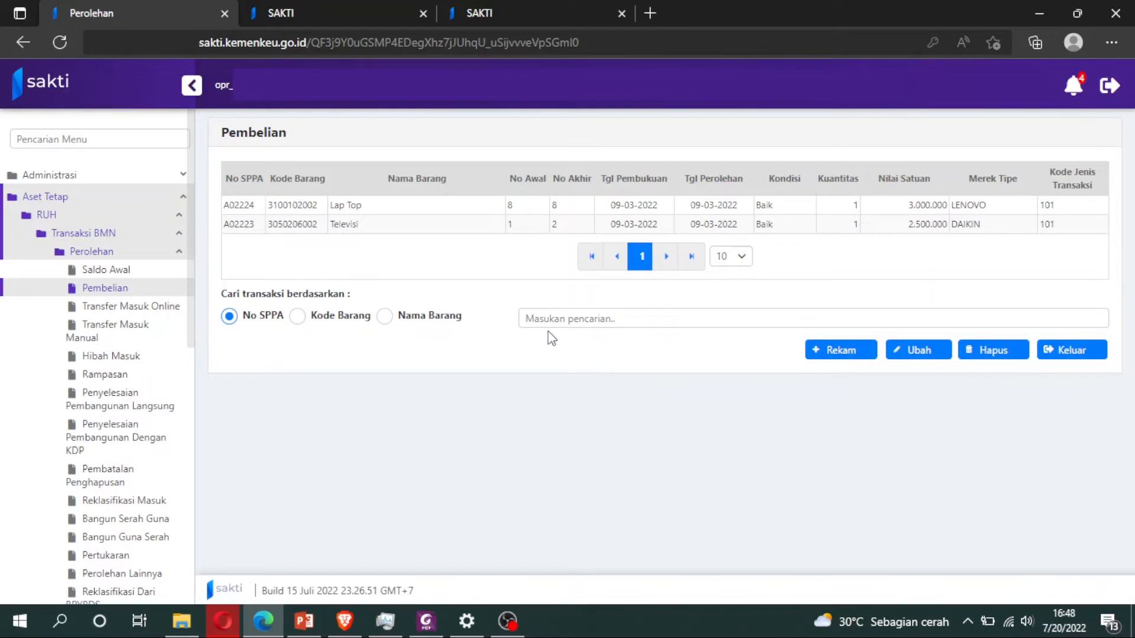
- Switch to the validator's SAKTI session and open the Validasi page under the Aset Tetap approvals
left_click(287, 8)
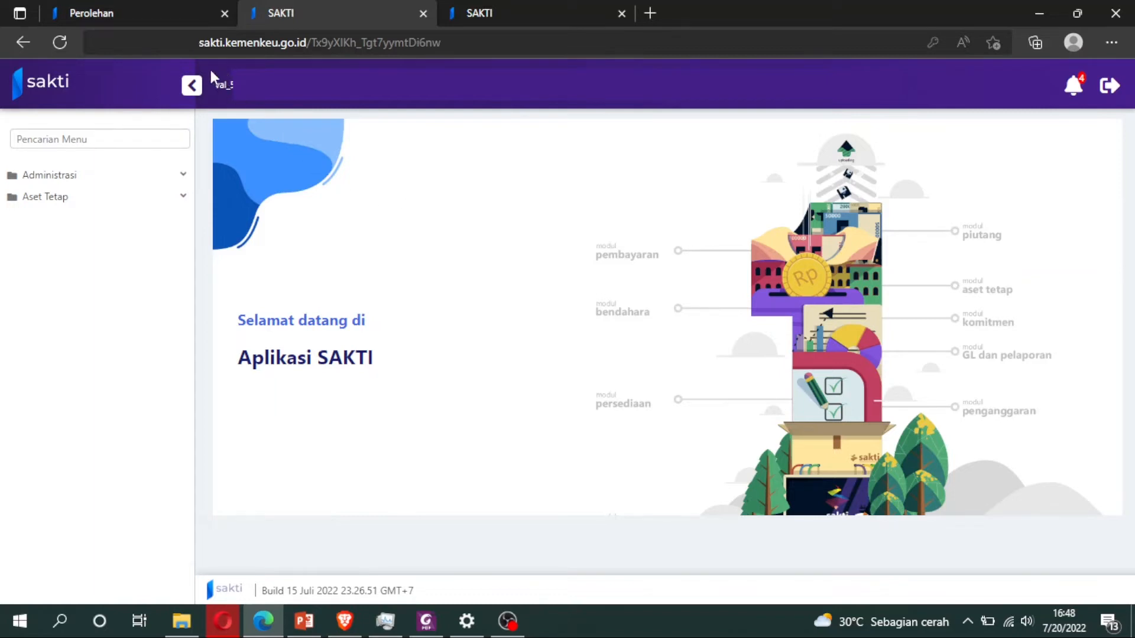
left_click(177, 200)
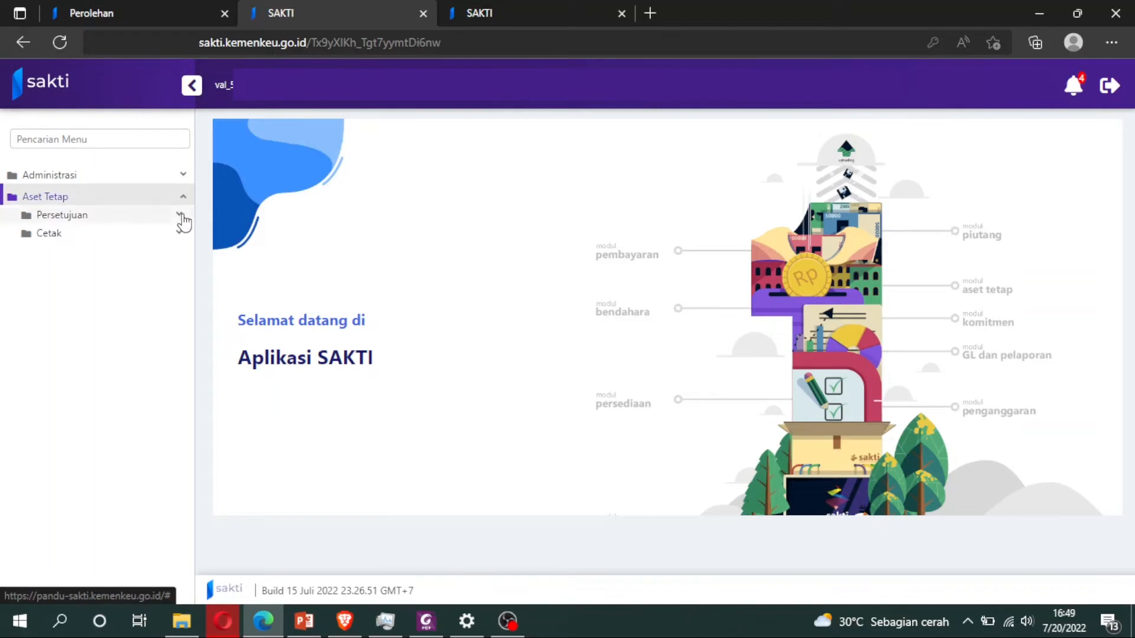
left_click(181, 218)
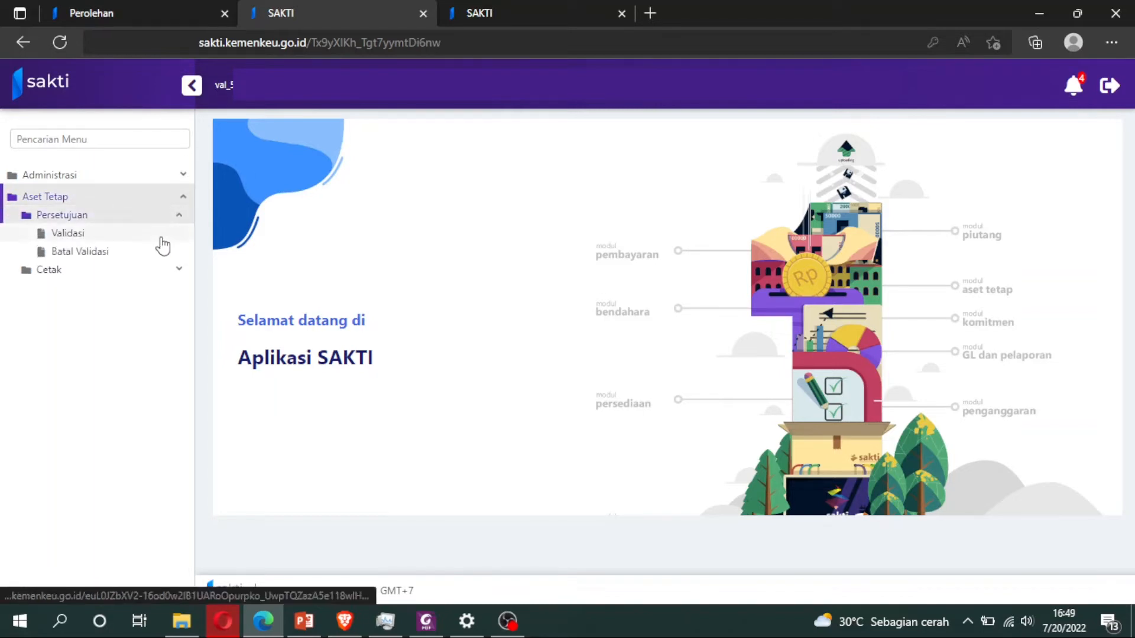
left_click(162, 239)
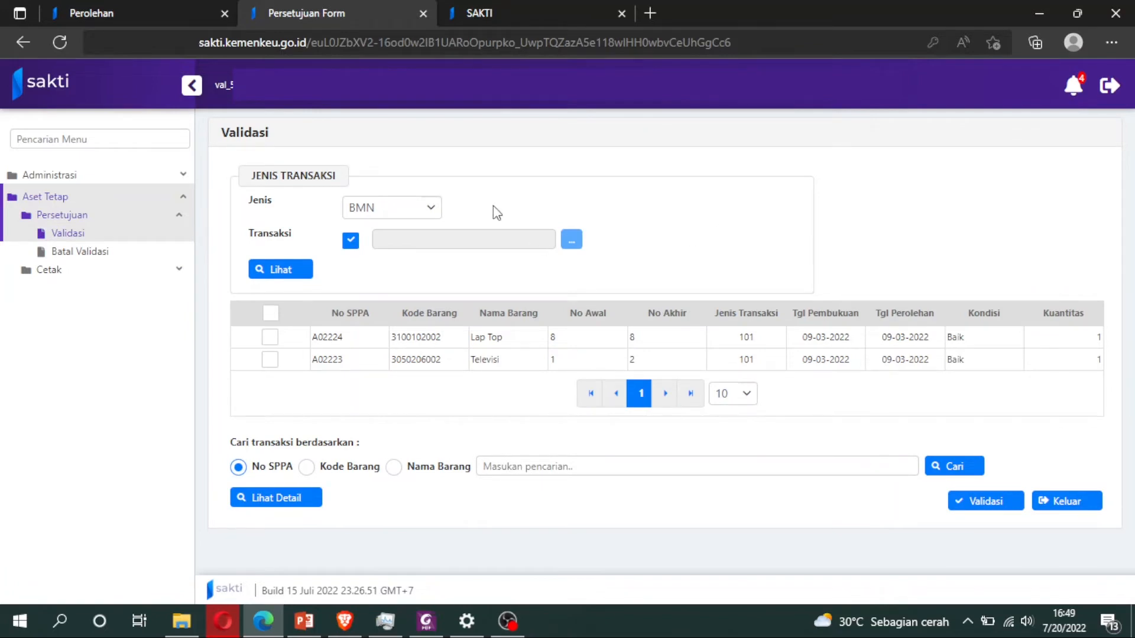
- List the transactions awaiting validation for Jenis KDP, and return the list to Jenis BMN
left_click(384, 219)
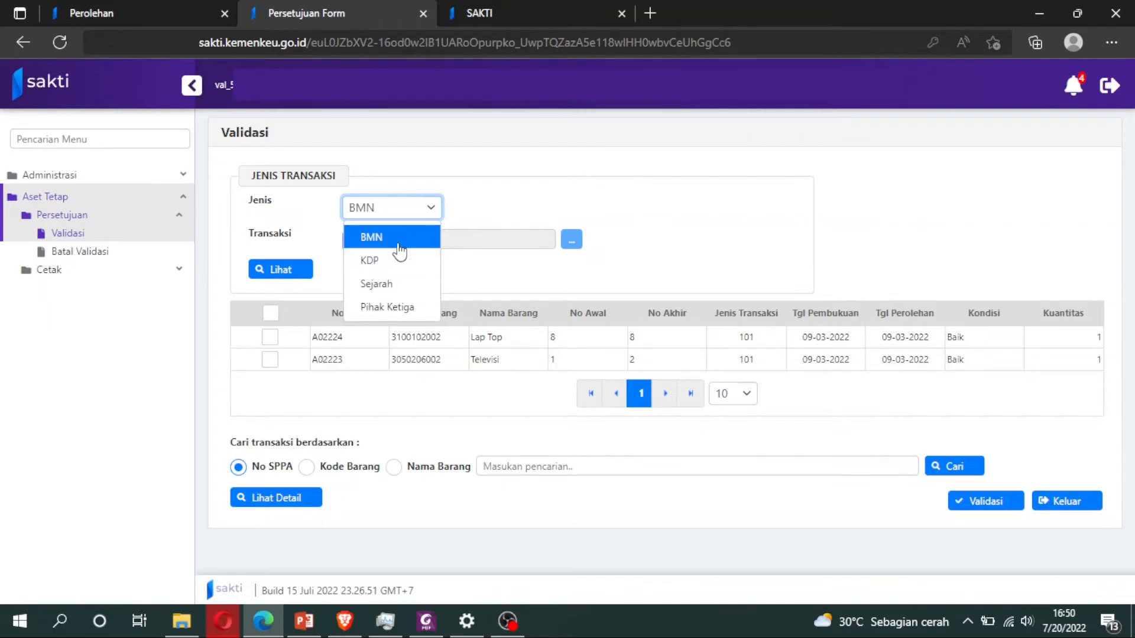
left_click(588, 199)
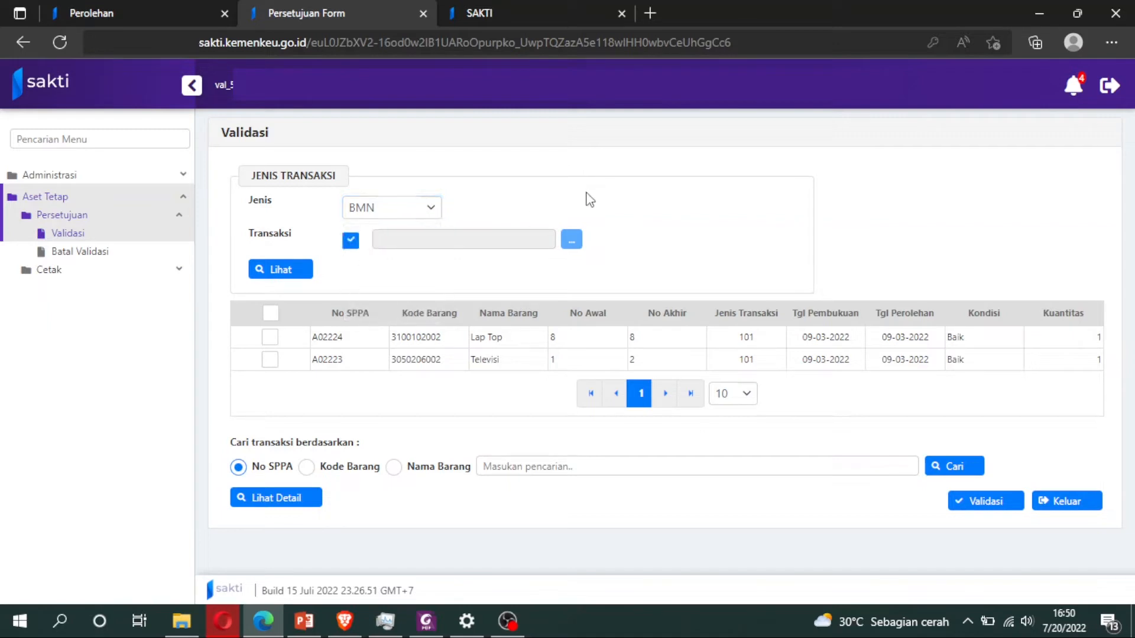
left_click(425, 222)
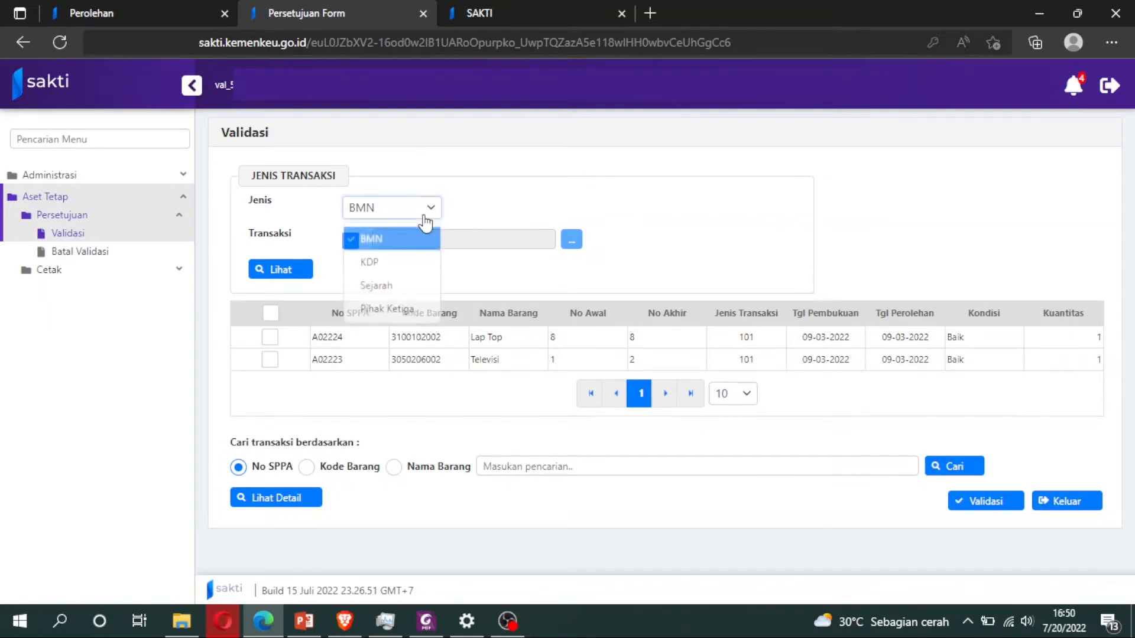
left_click(418, 272)
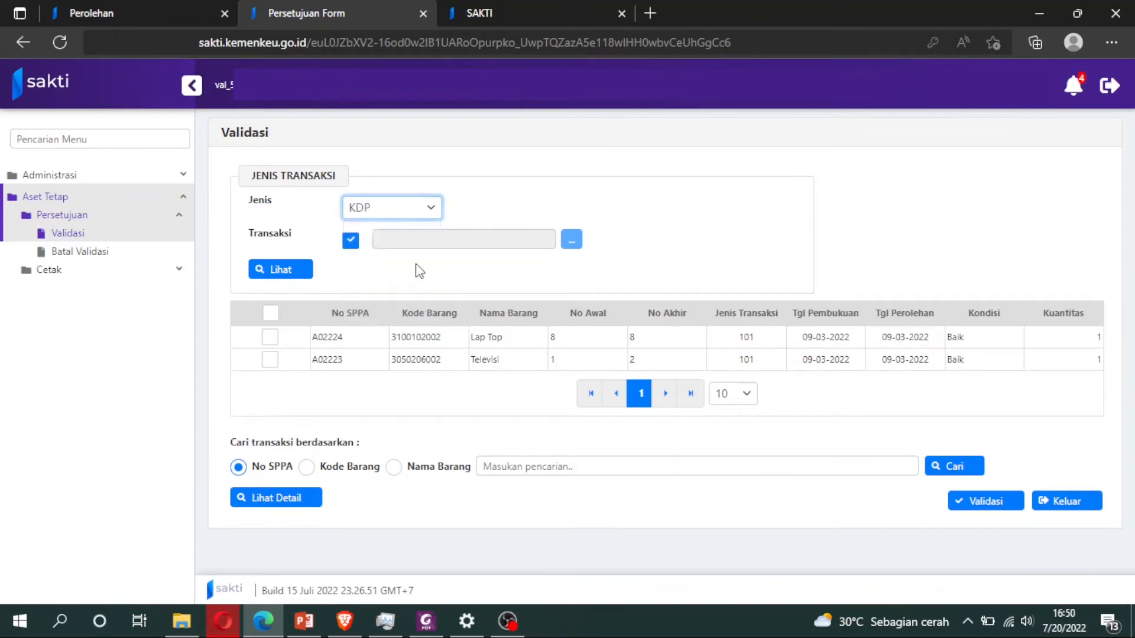
left_click(295, 280)
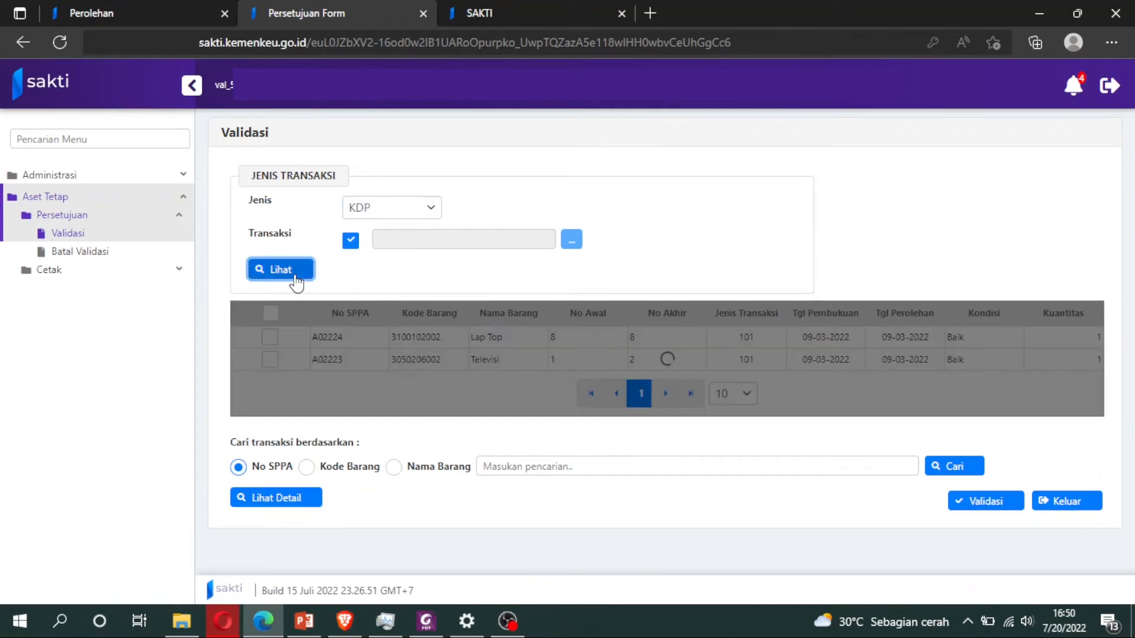
left_click(390, 210)
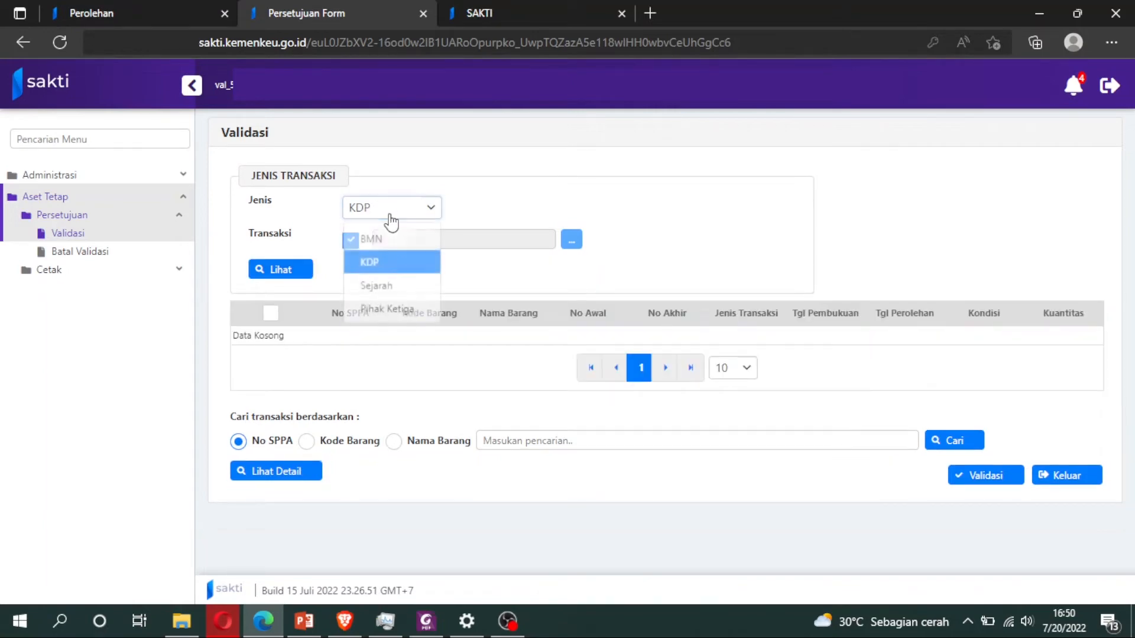
left_click(408, 242)
left_click(296, 275)
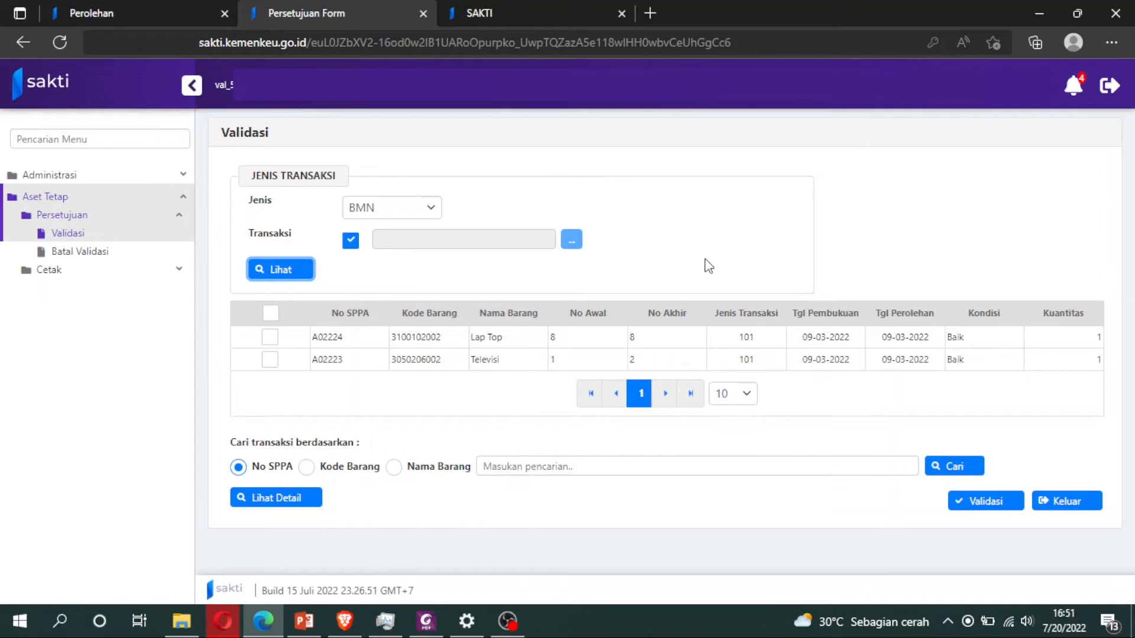
left_click(432, 212)
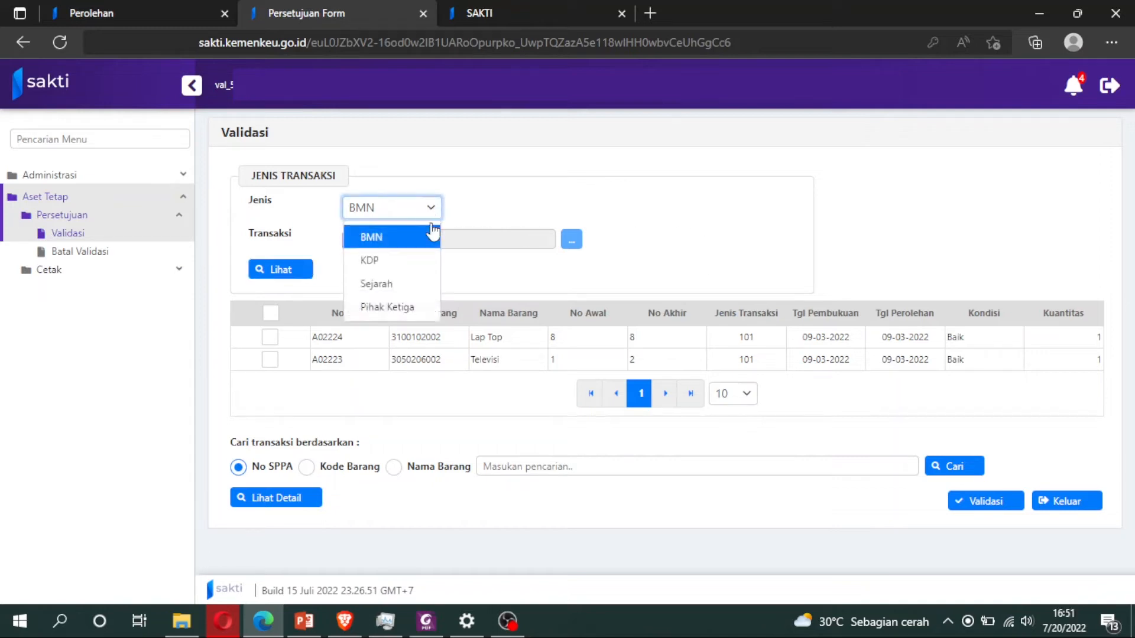
left_click(714, 238)
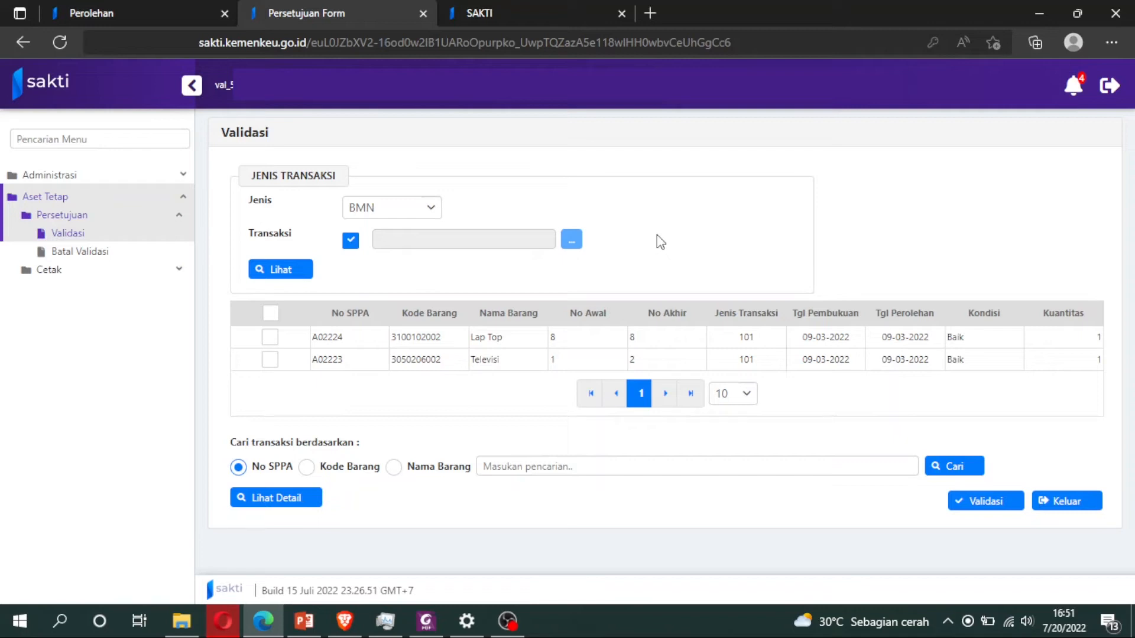
left_click(423, 219)
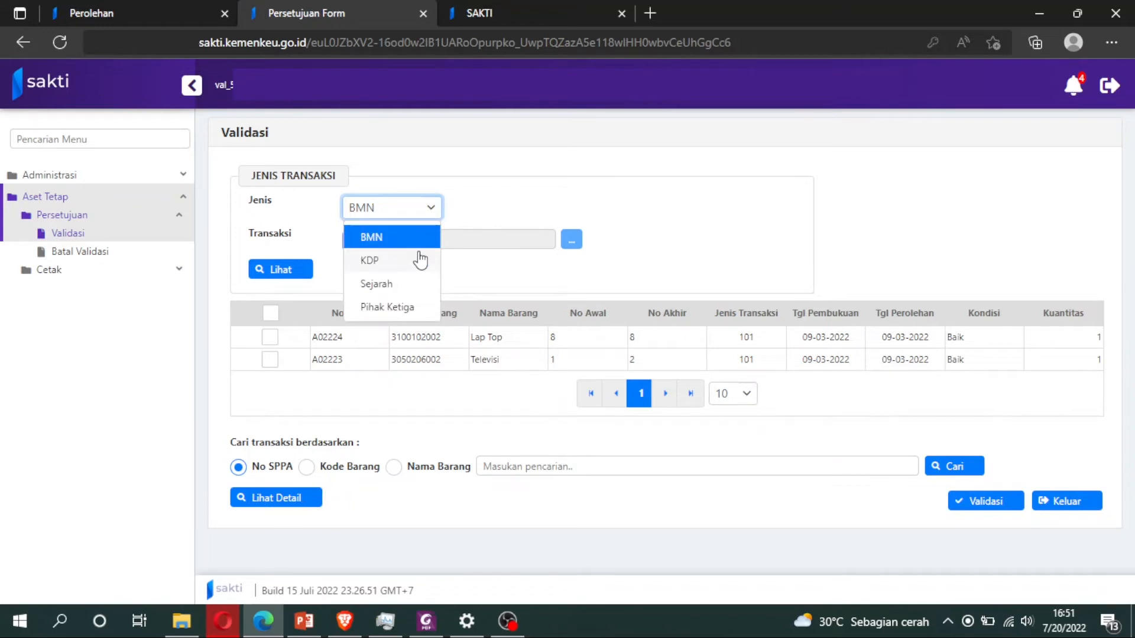
left_click(673, 235)
left_click(373, 216)
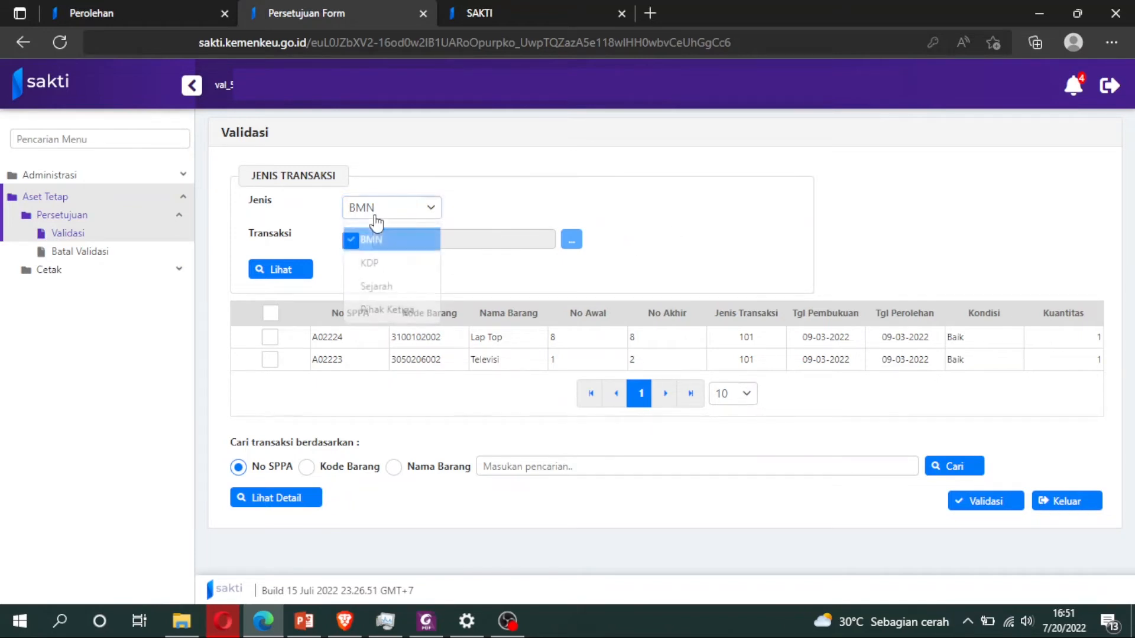
left_click(787, 249)
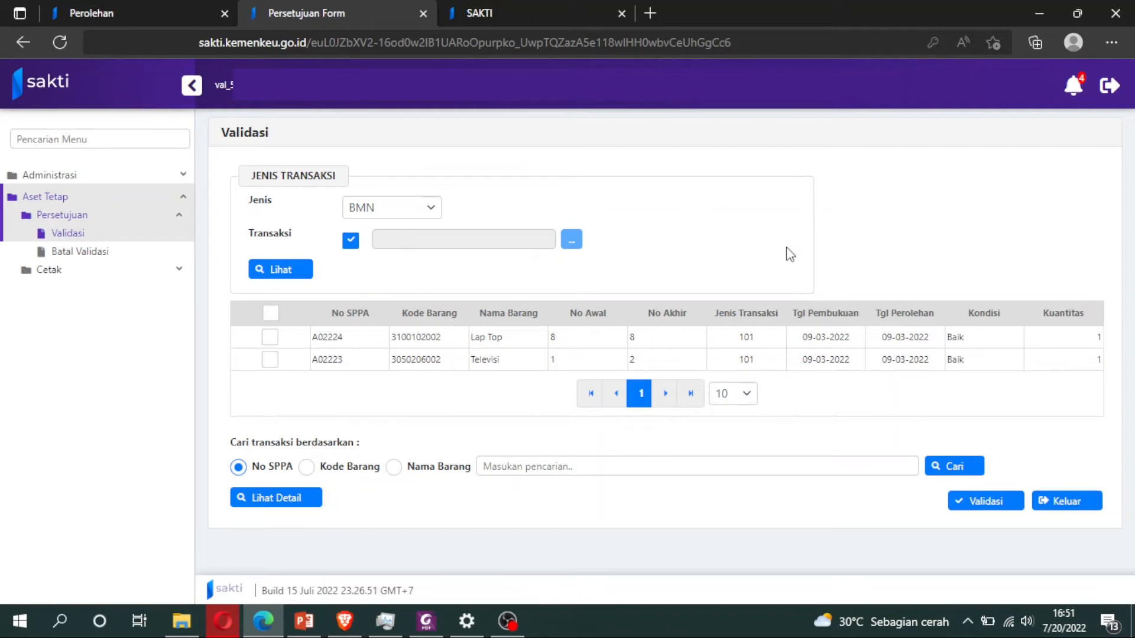
- Try to view the details of the Lap Top and Televisi transactions together
left_click(270, 338)
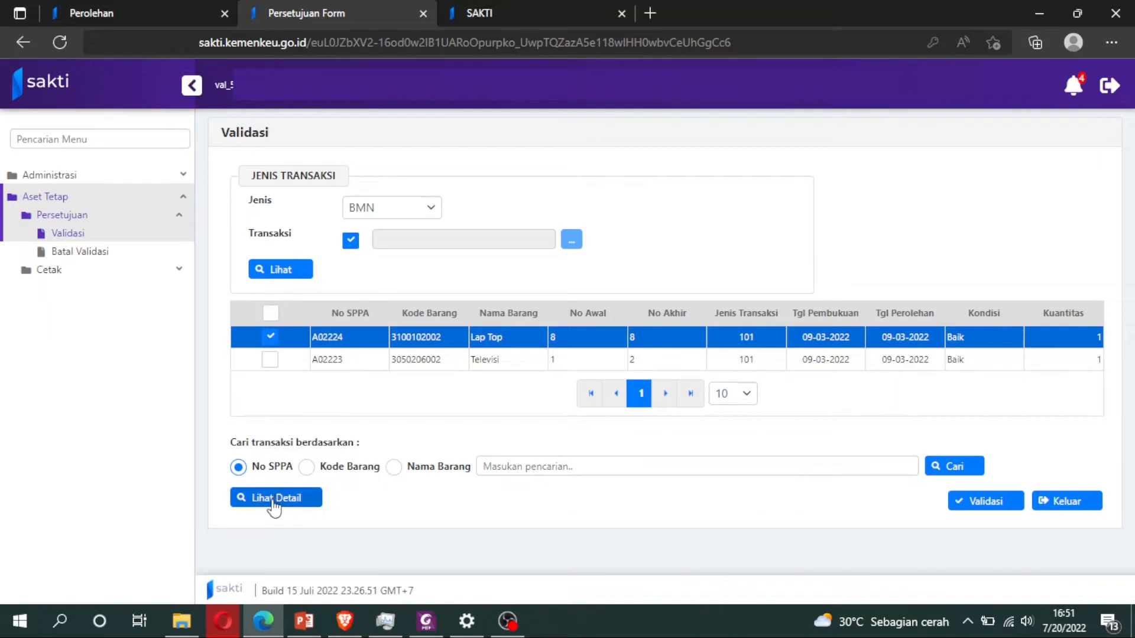
left_click(270, 360)
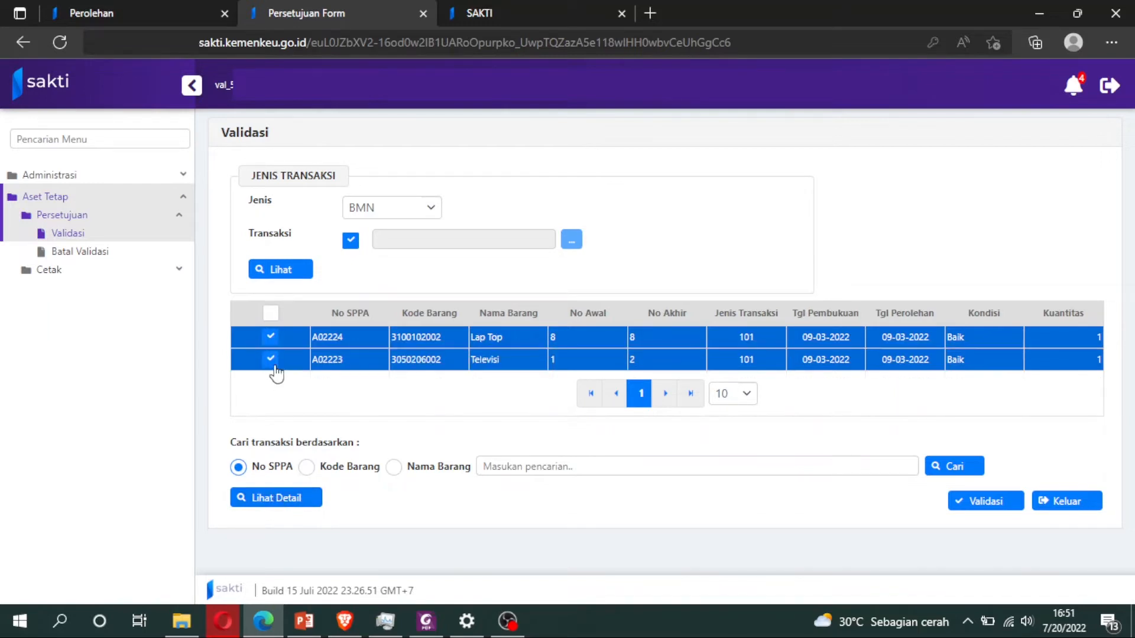
left_click(293, 500)
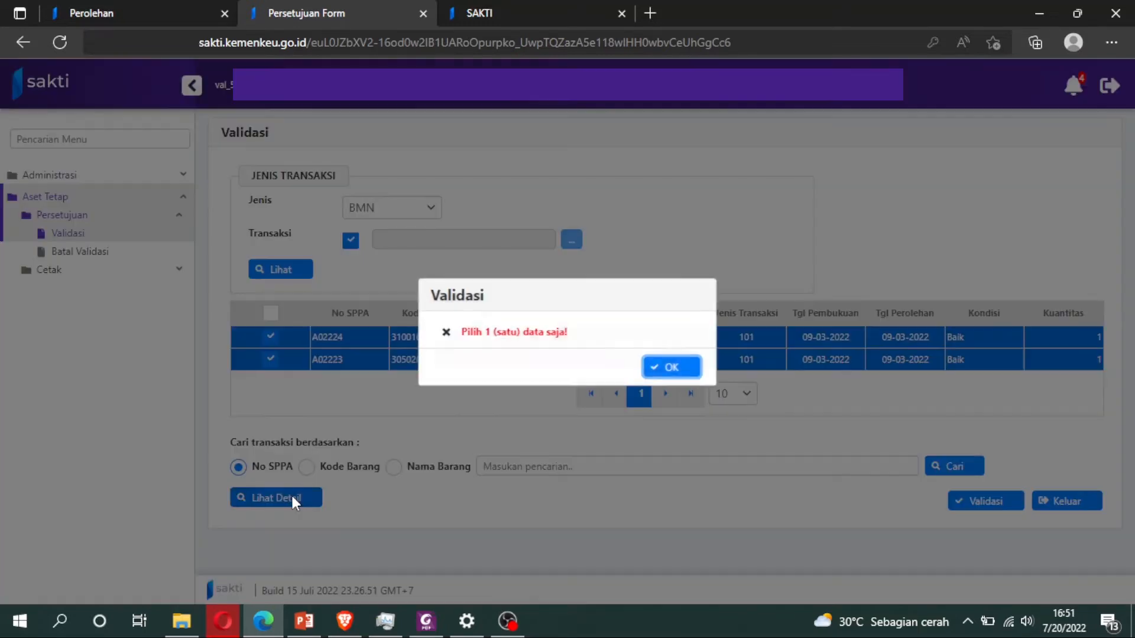
left_click(669, 367)
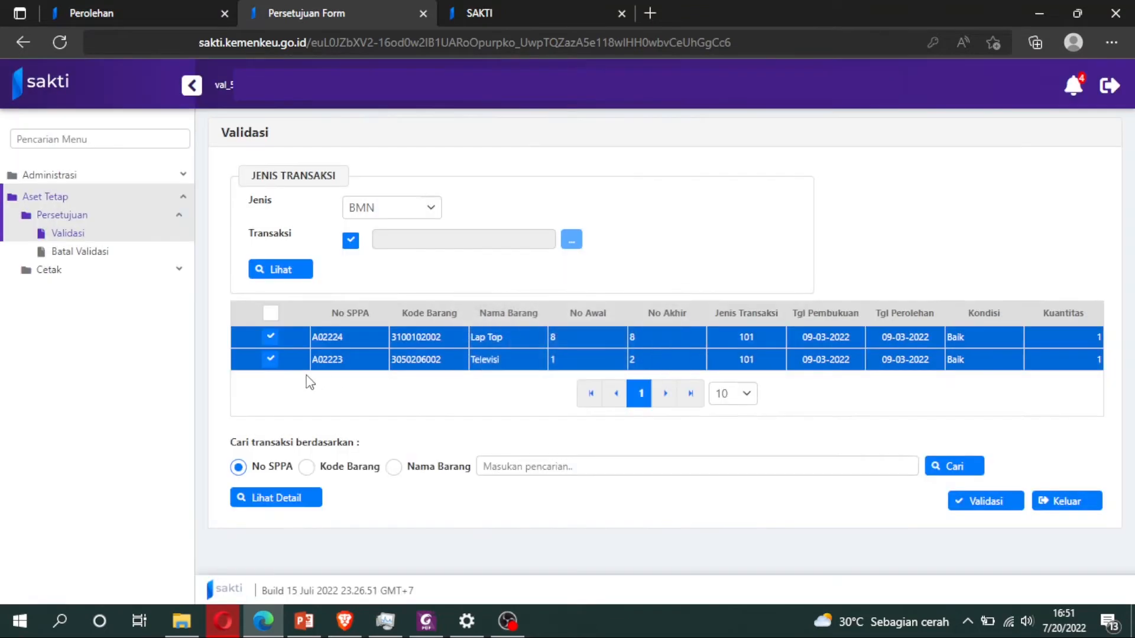
- Deselect the Televisi transaction and review the details of the Lap Top purchase alone
left_click(270, 359)
left_click(296, 500)
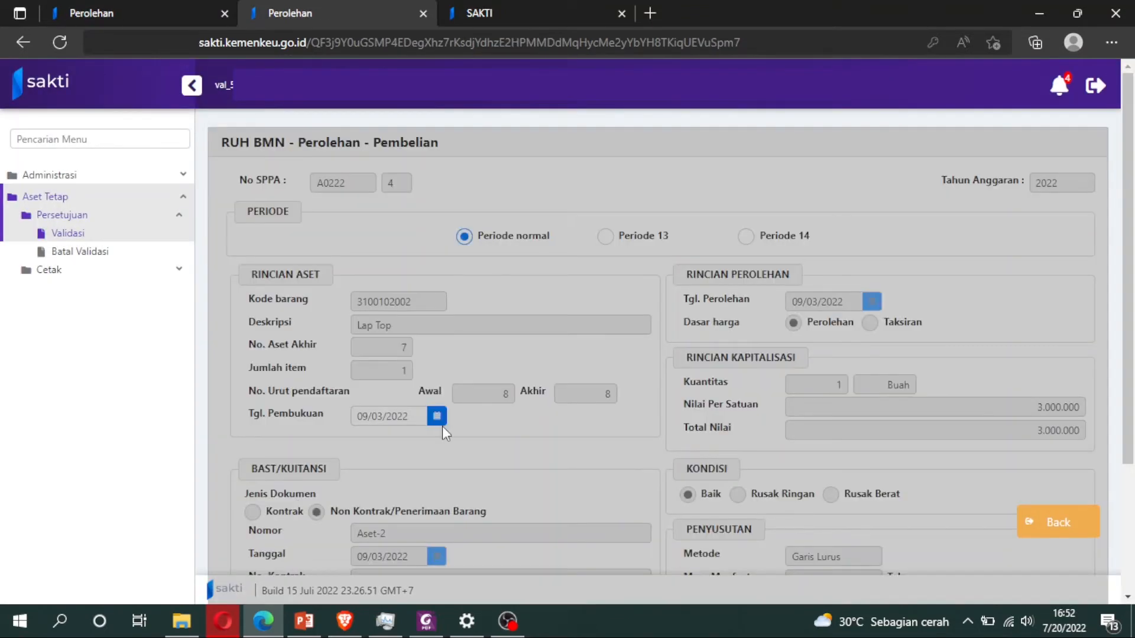
scroll(442, 420, "down", 3)
scroll(442, 420, "up", 3)
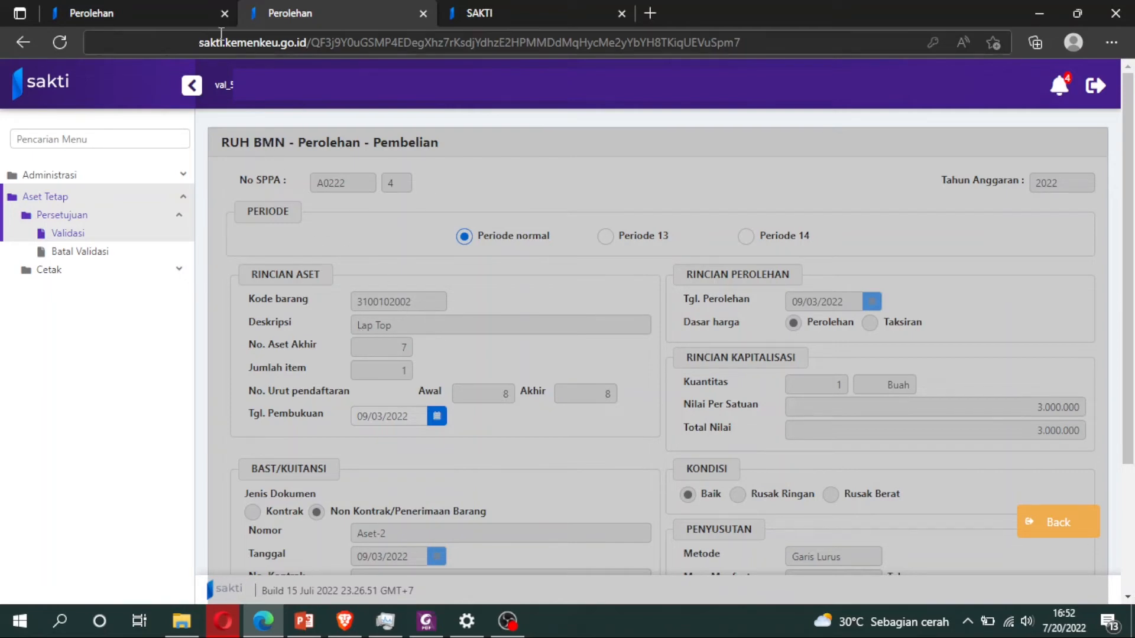
- Switch to the operator's SAKTI session and view the Mengelola Kategori SubSubKelompok page among the Persediaan references
left_click(179, 9)
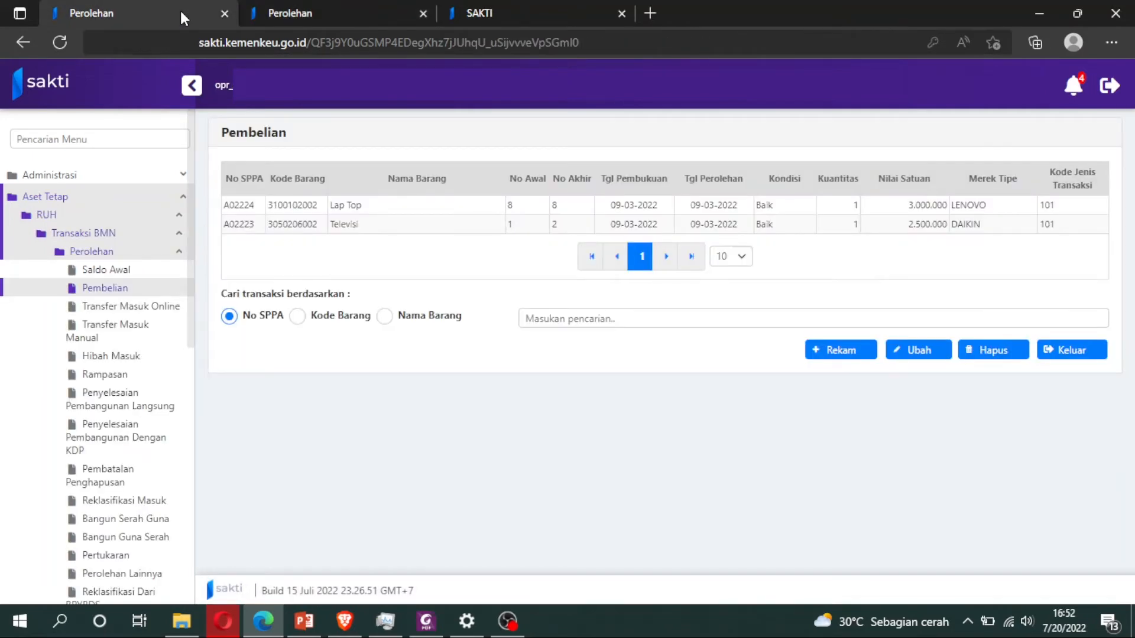
left_click(130, 252)
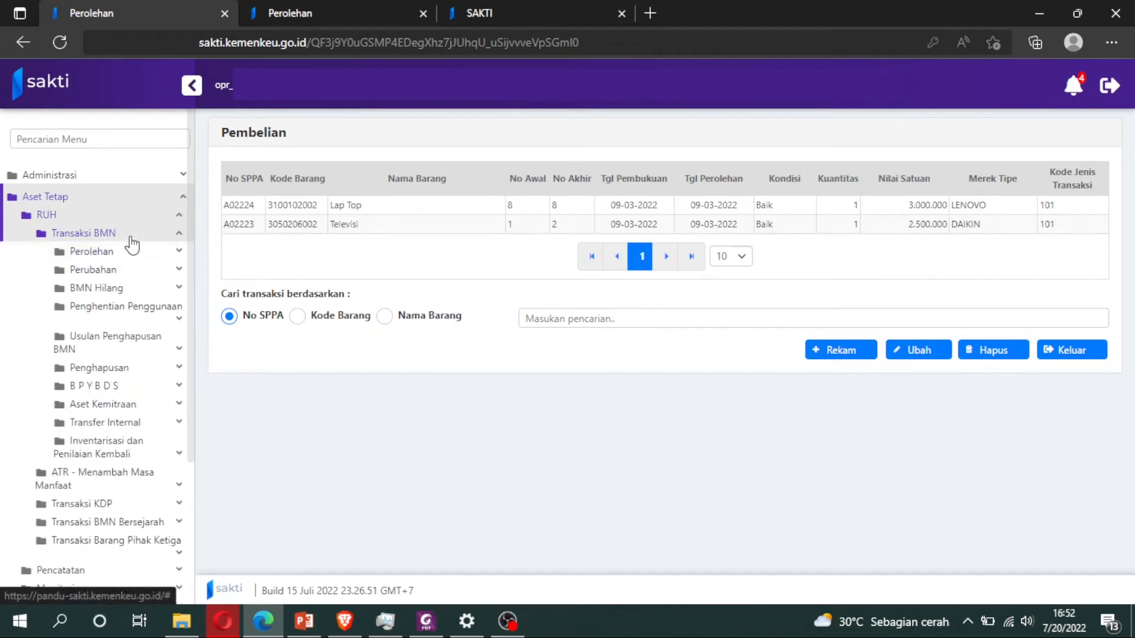
left_click(127, 234)
left_click(121, 219)
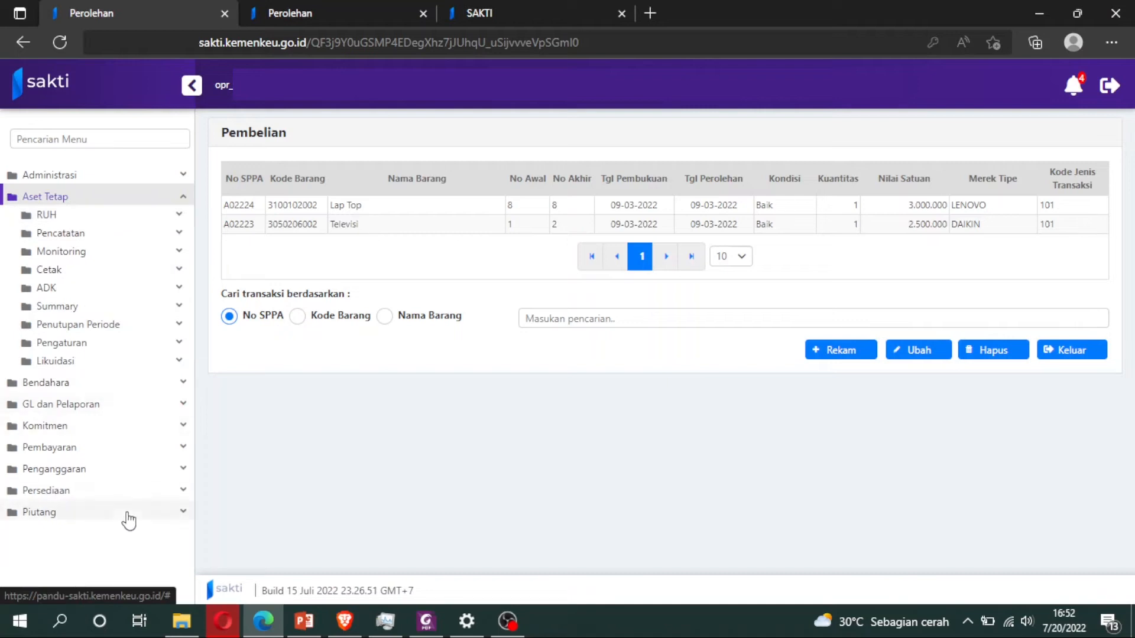
left_click(126, 494)
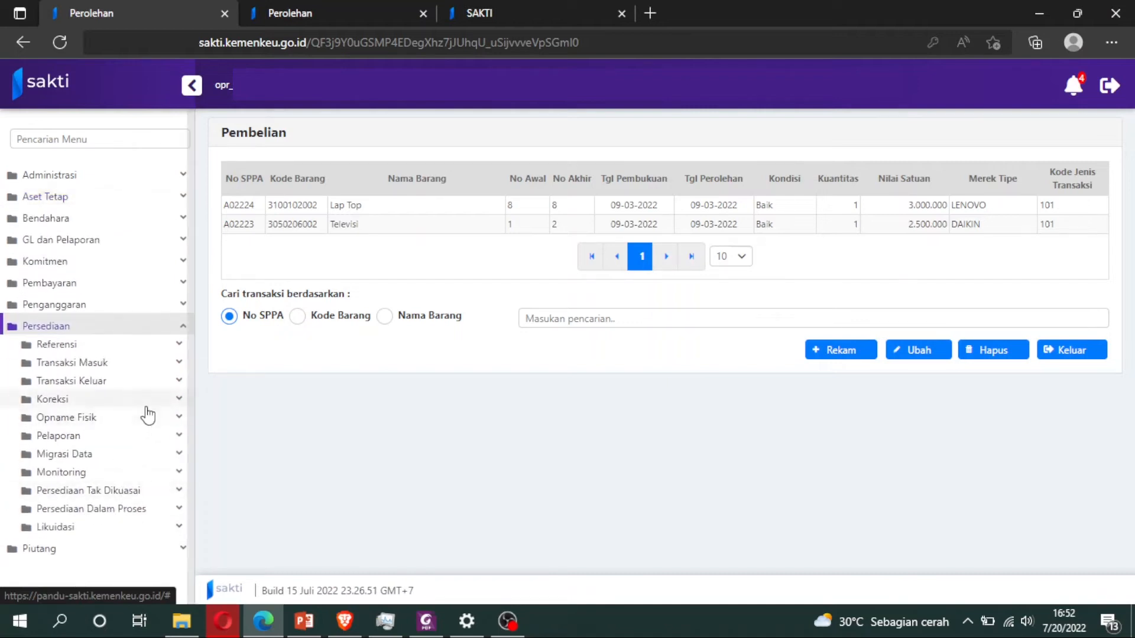
left_click(116, 345)
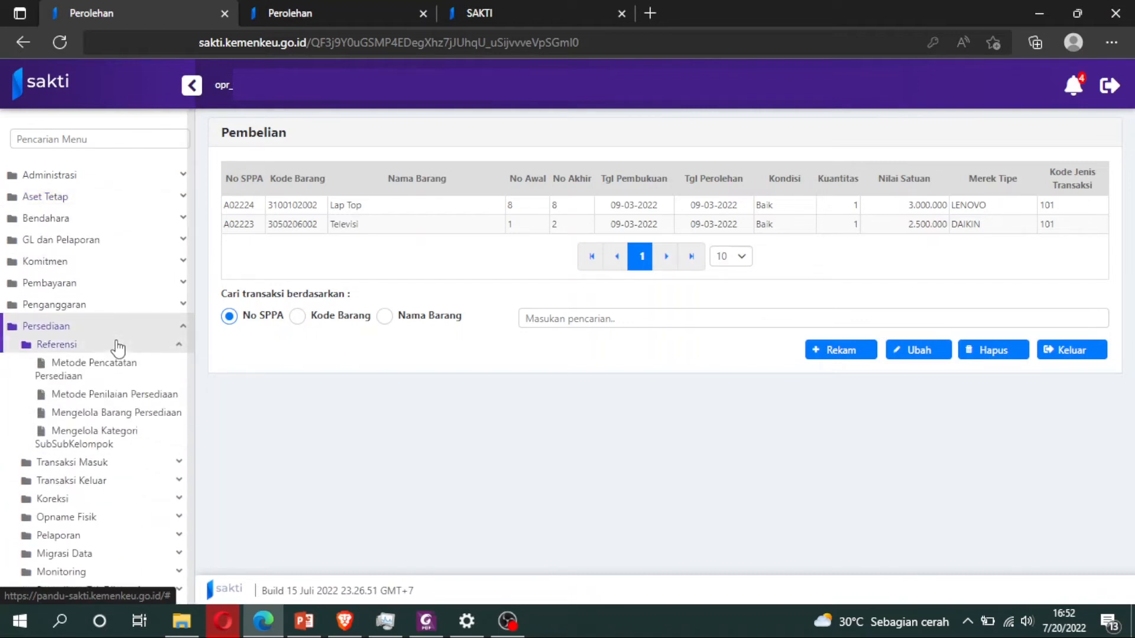
left_click(145, 443)
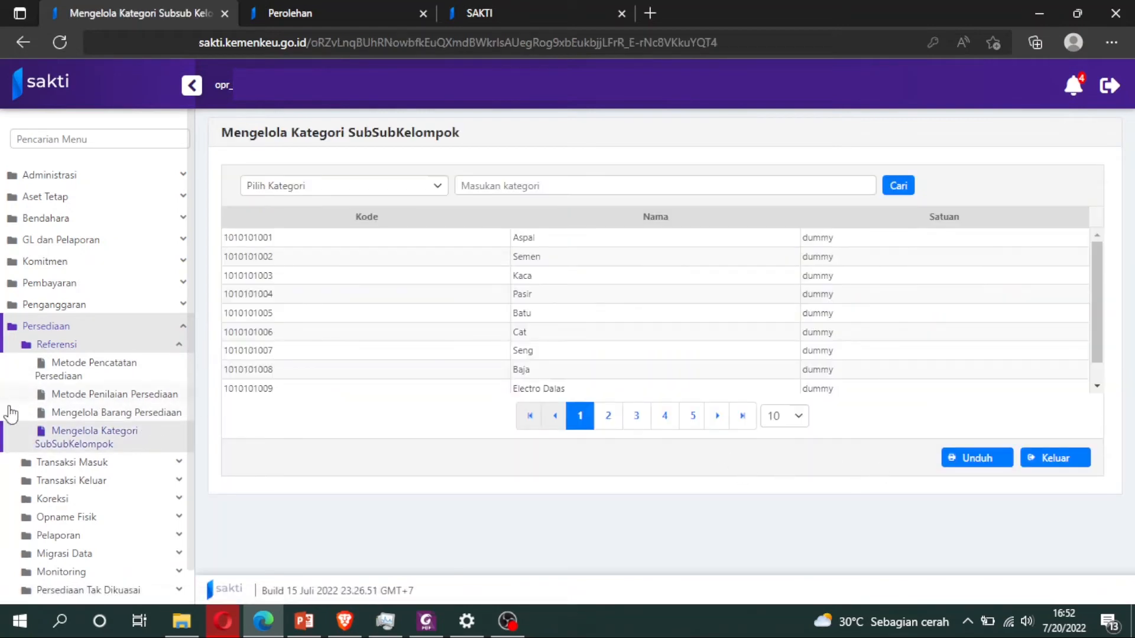
- View the Mengelola Barang Persediaan page and the transaction groups under RUH in Aset Tetap
left_click(140, 413)
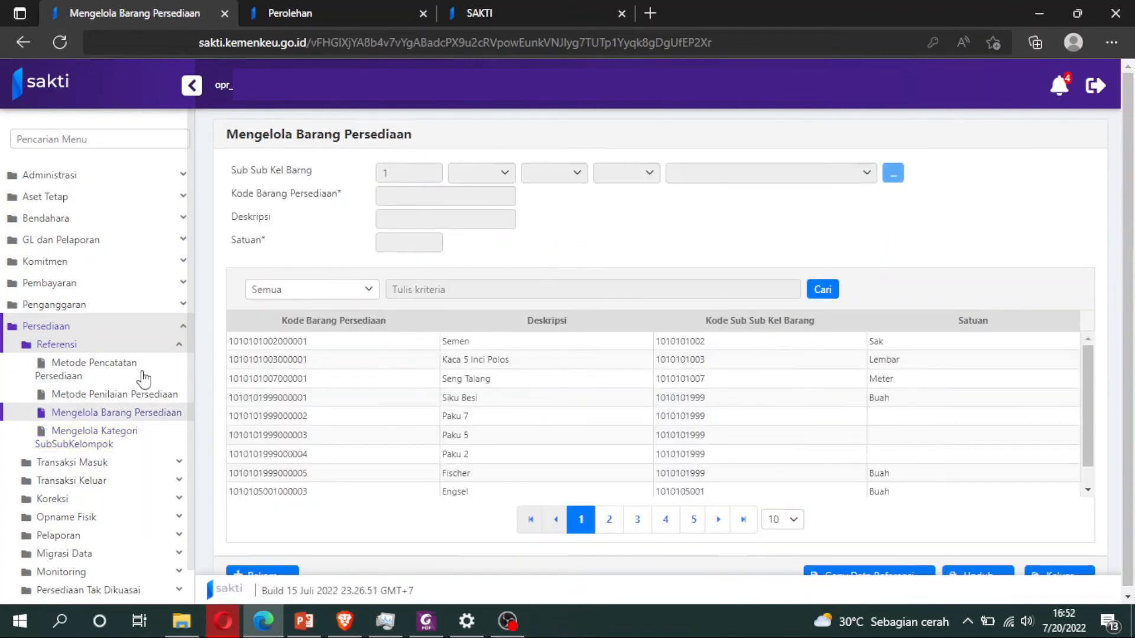
left_click(86, 201)
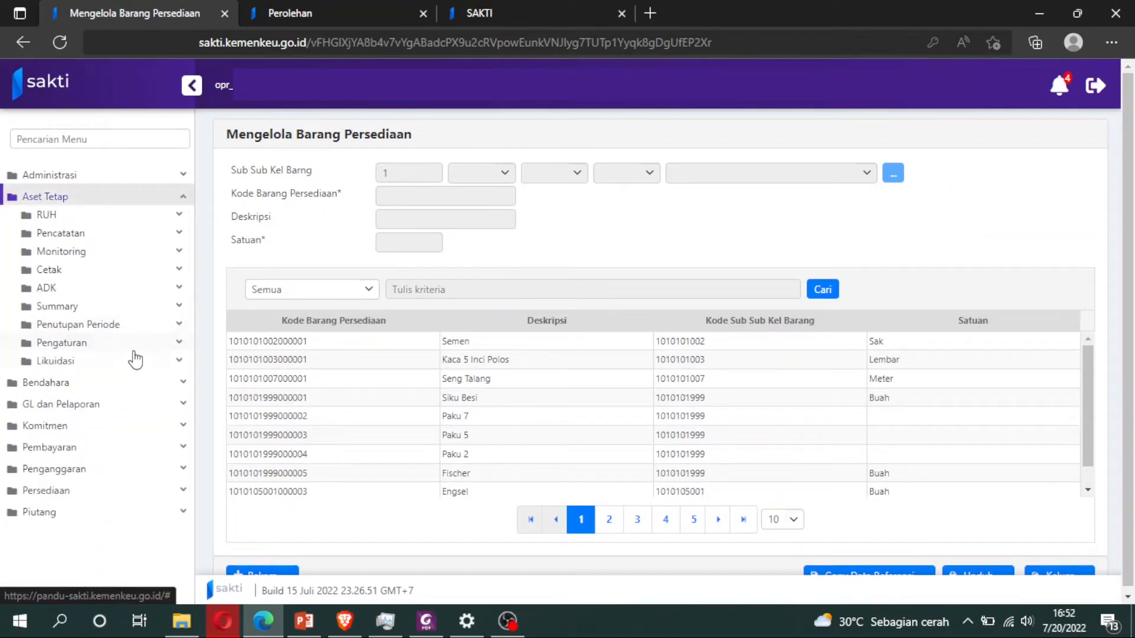
left_click(189, 216)
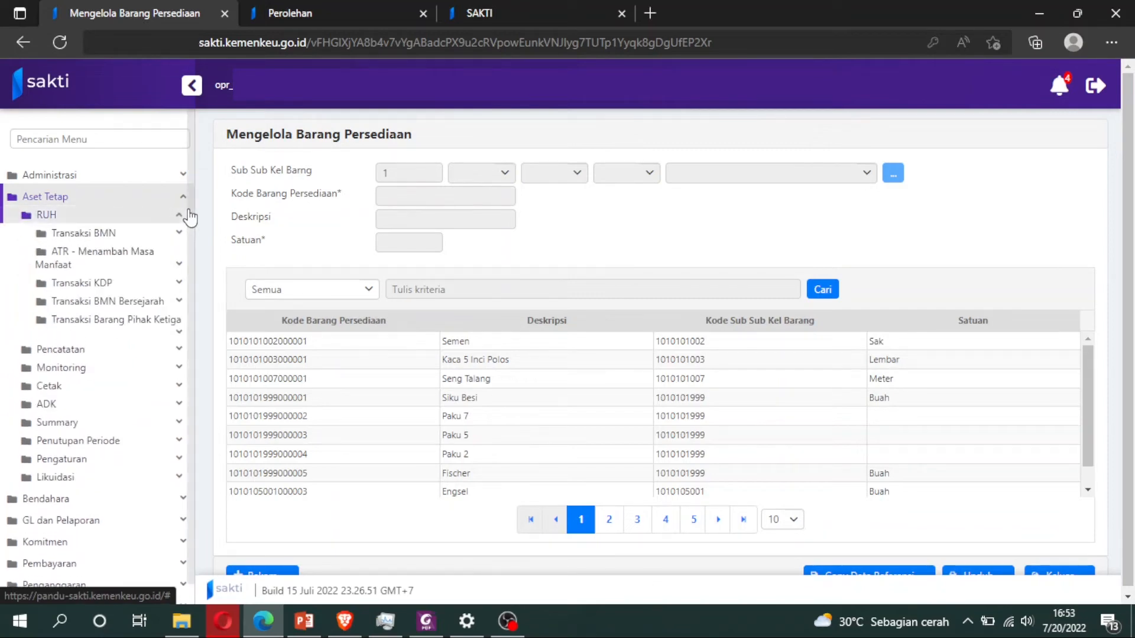
- Return to the validator's session and review the Lap Top record's document, value, depreciation and Merk/Type details
left_click(385, 1)
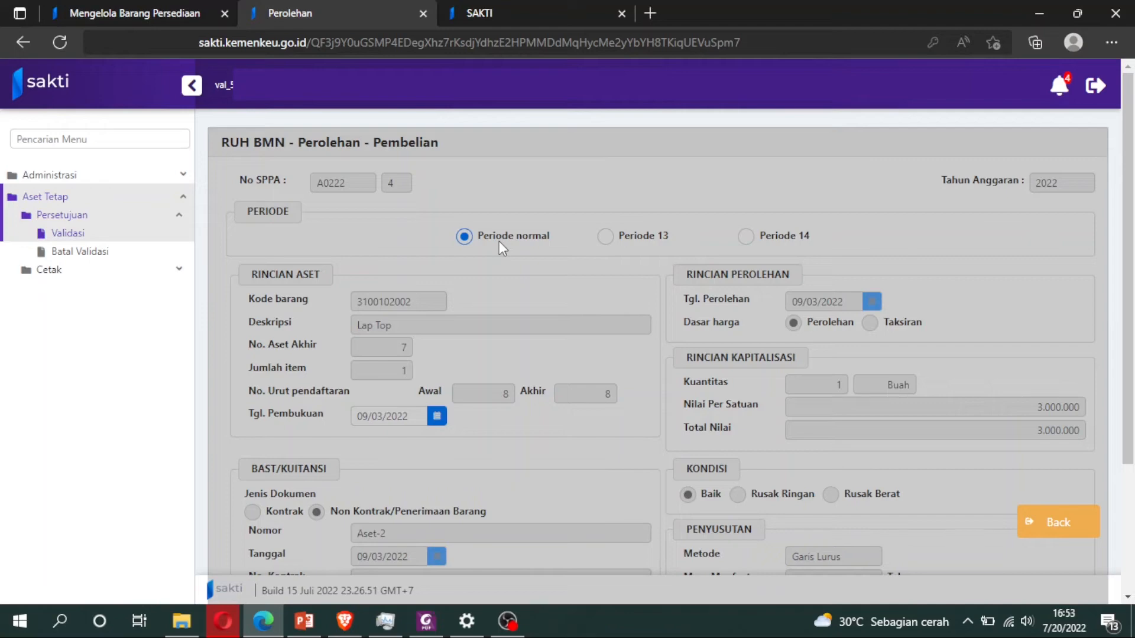
scroll(576, 299, "down", 3)
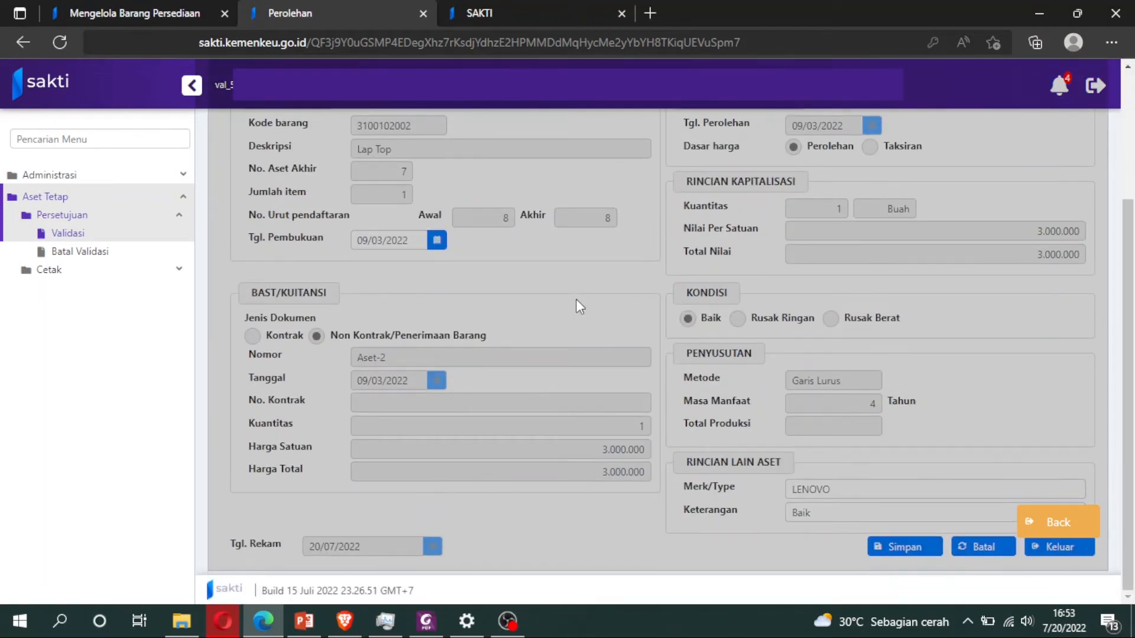
scroll(848, 446, "up", 2)
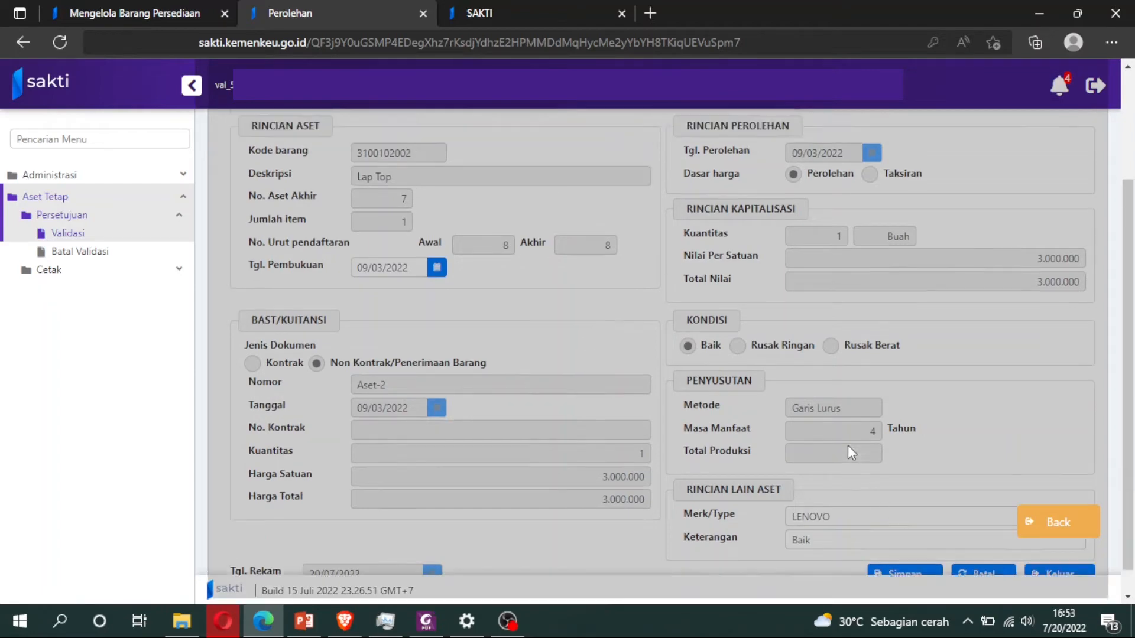
scroll(848, 446, "down", 2)
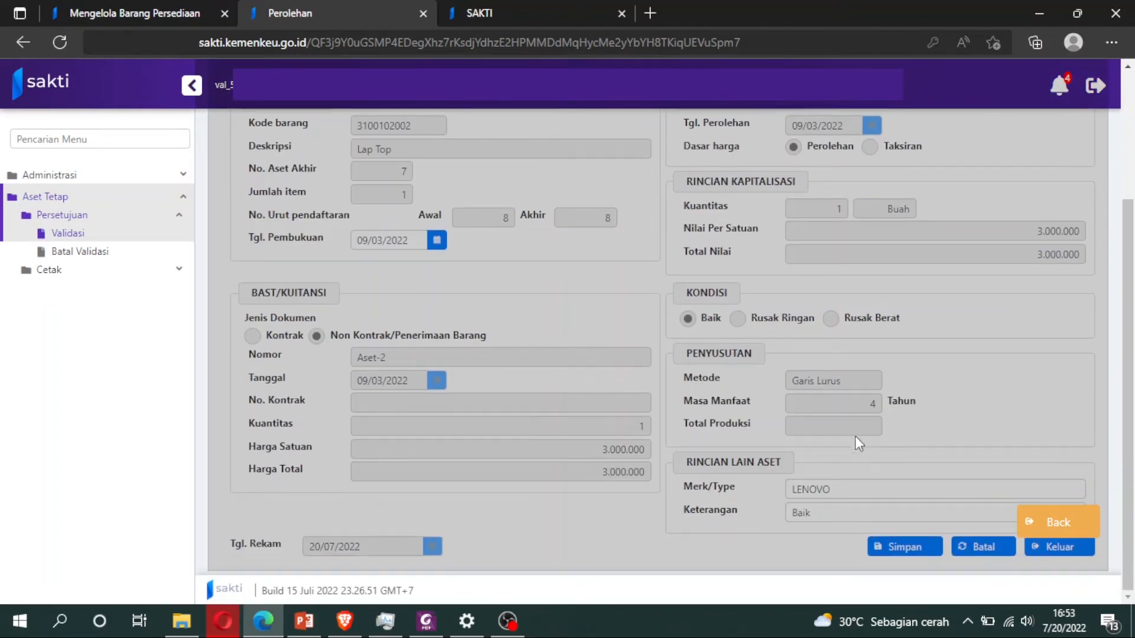
scroll(710, 433, "up", 2)
scroll(886, 496, "down", 2)
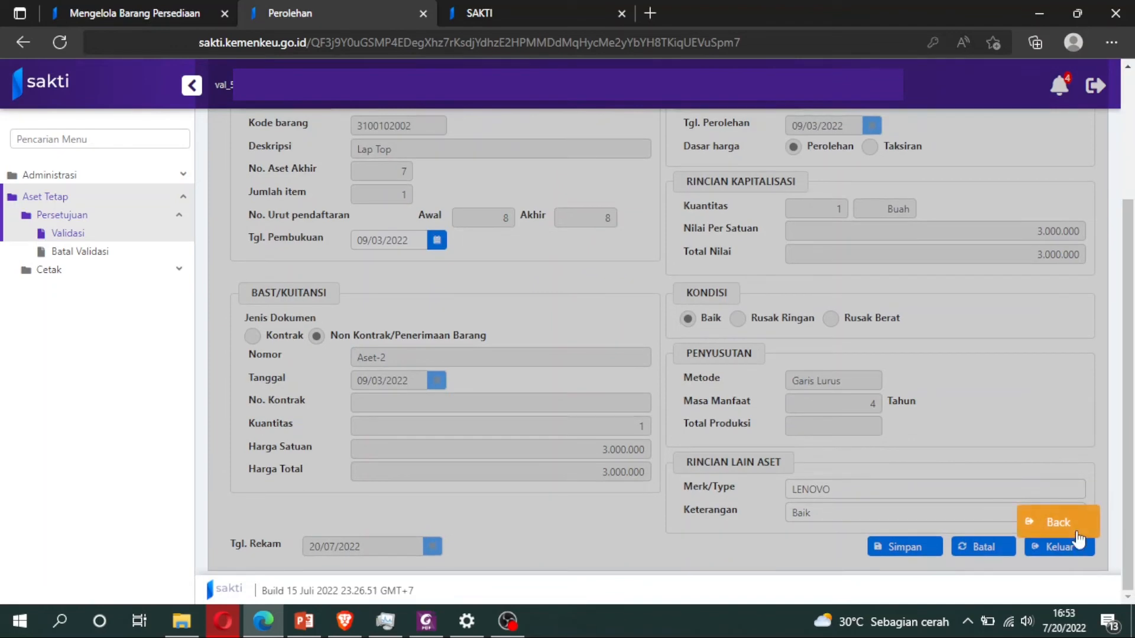
- Go back to the Validasi list, select the Lap Top transaction and validate it
left_click(1079, 539)
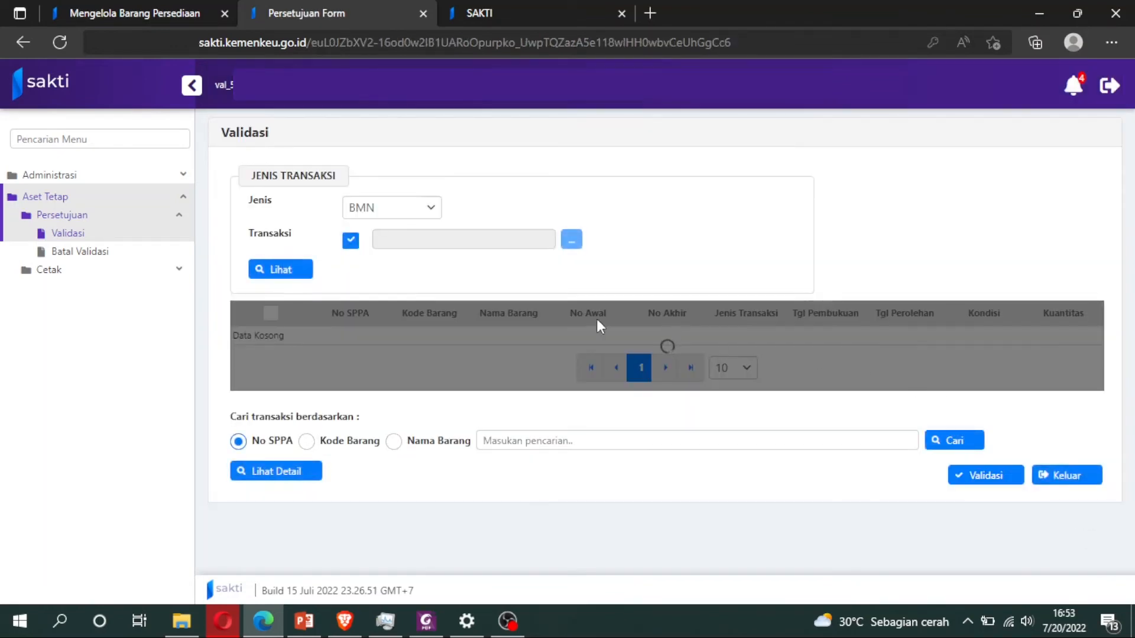
left_click(269, 339)
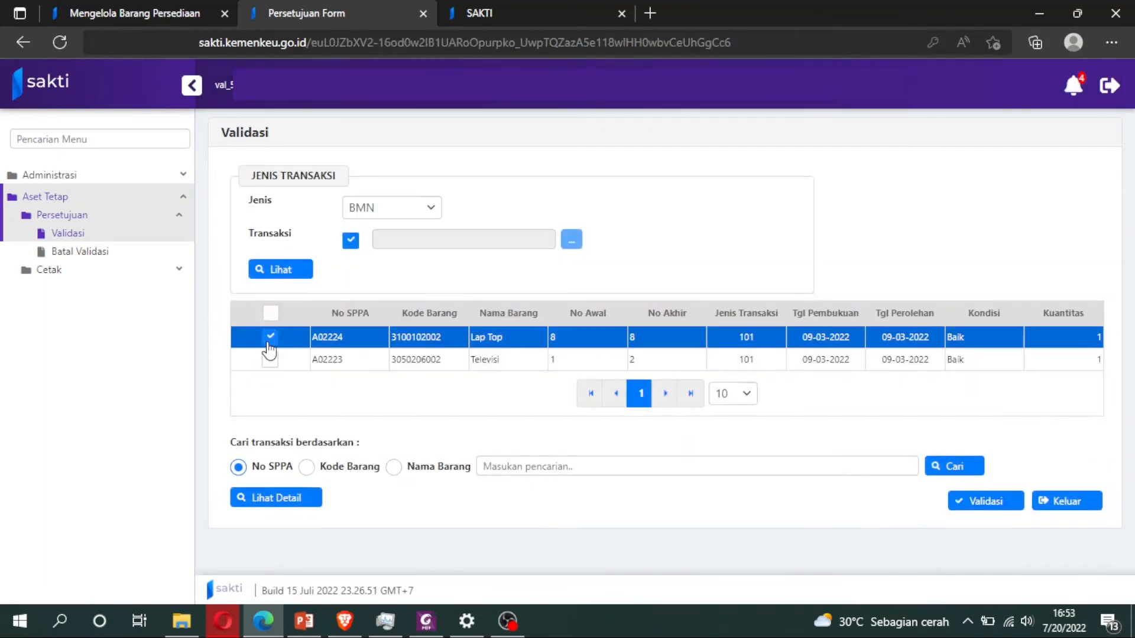
left_click(982, 501)
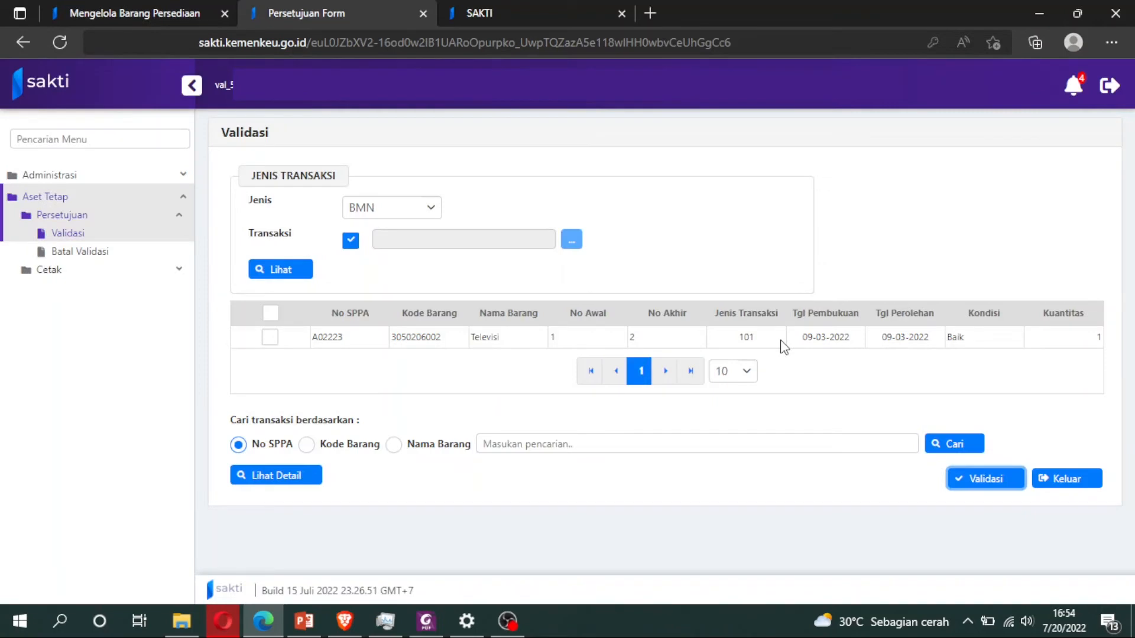
- Review the Televisi transaction's asset, document, value and Merk/Type details from the Validasi list, then return to the list
left_click(270, 338)
left_click(266, 477)
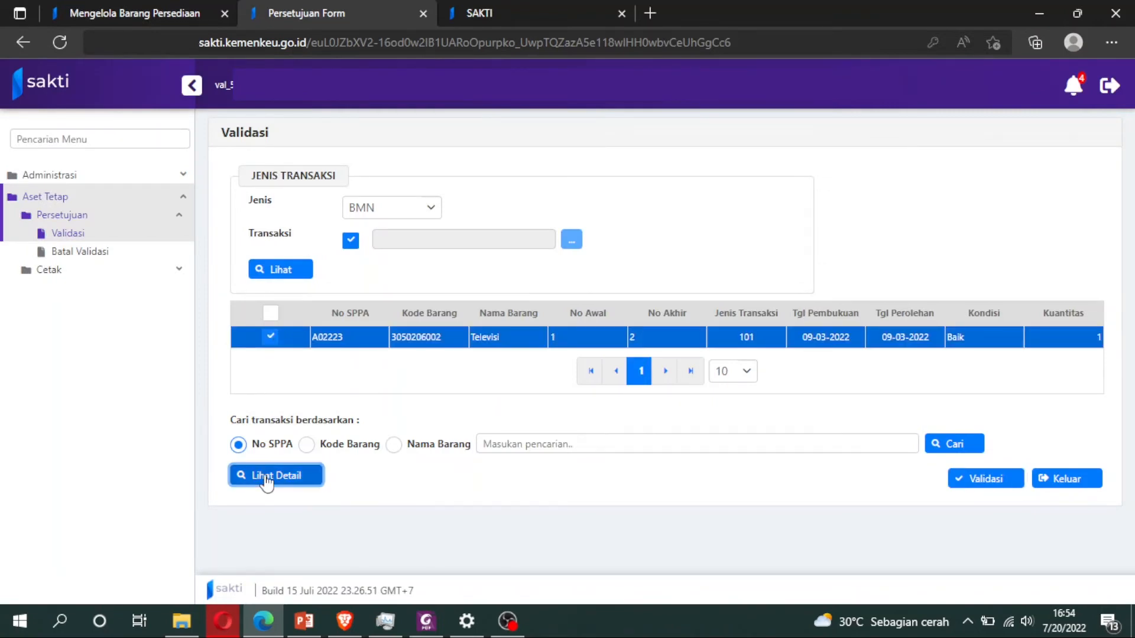
scroll(430, 289, "down", 3)
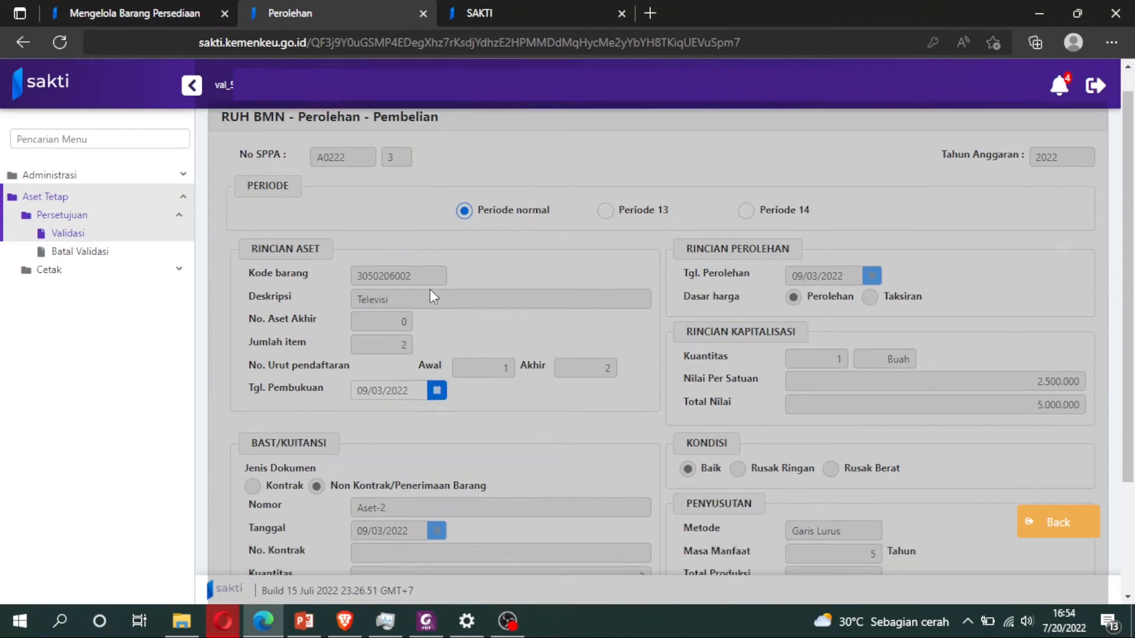
scroll(430, 289, "up", 3)
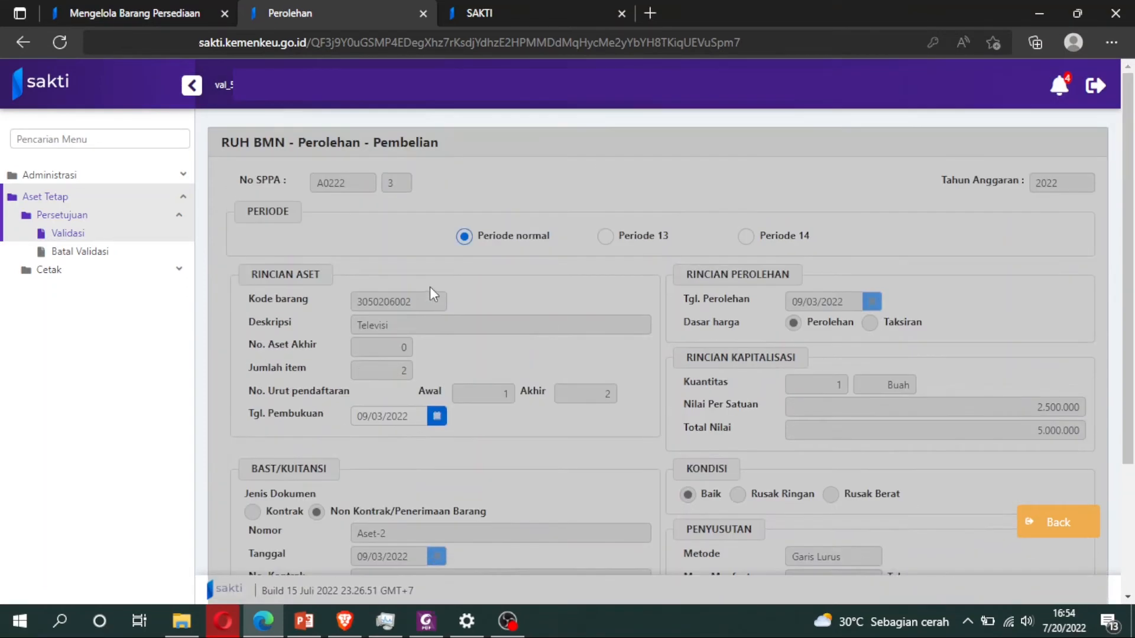
scroll(431, 286, "down", 3)
left_click(1061, 541)
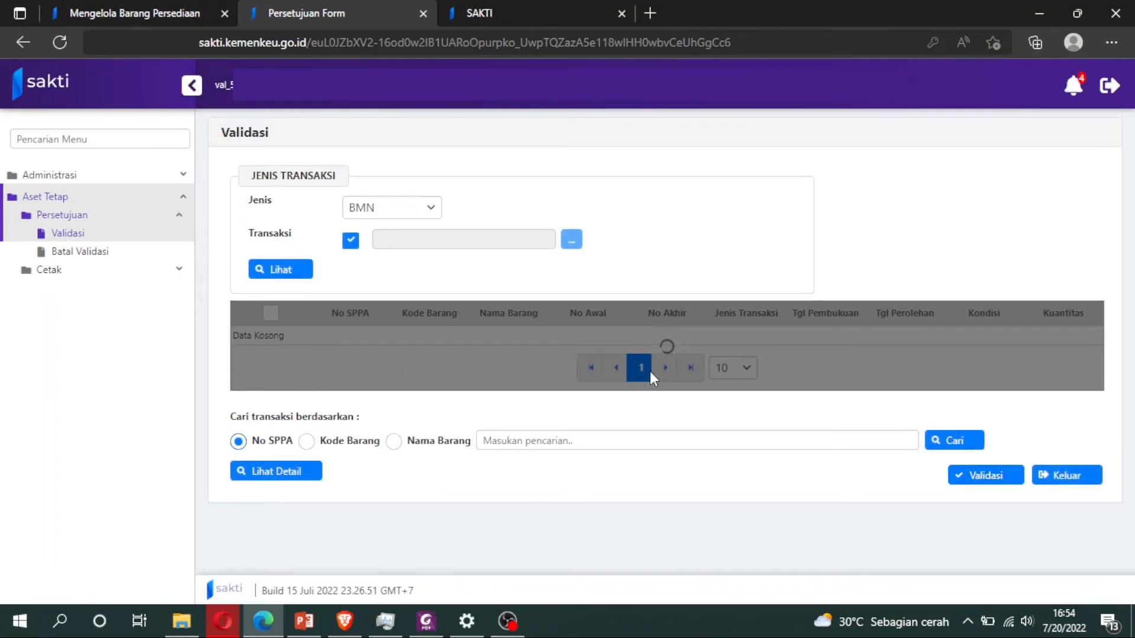
- Switch to the operator's SAKTI session and open the Pembelian list for BMN acquisitions in Aset Tetap
left_click(152, 23)
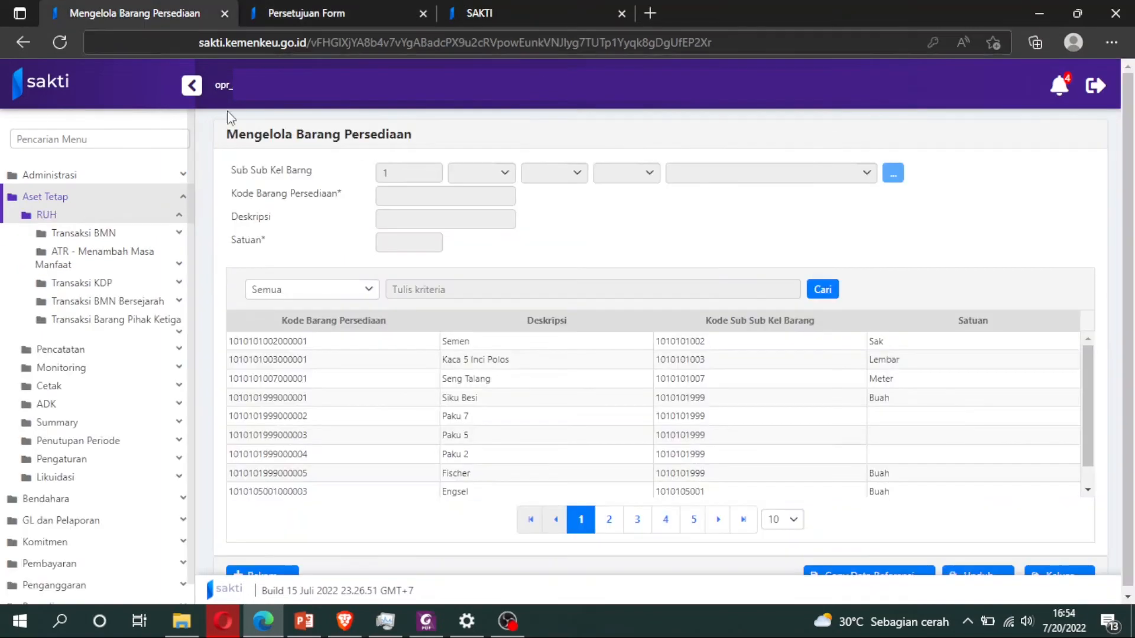
left_click(101, 233)
left_click(112, 253)
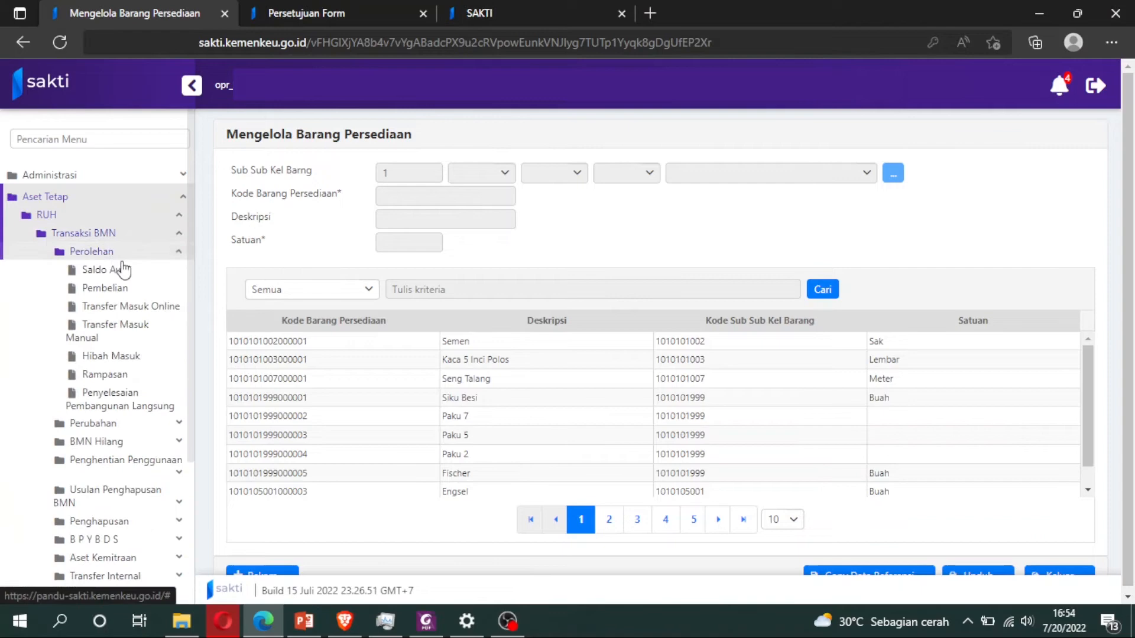
left_click(143, 289)
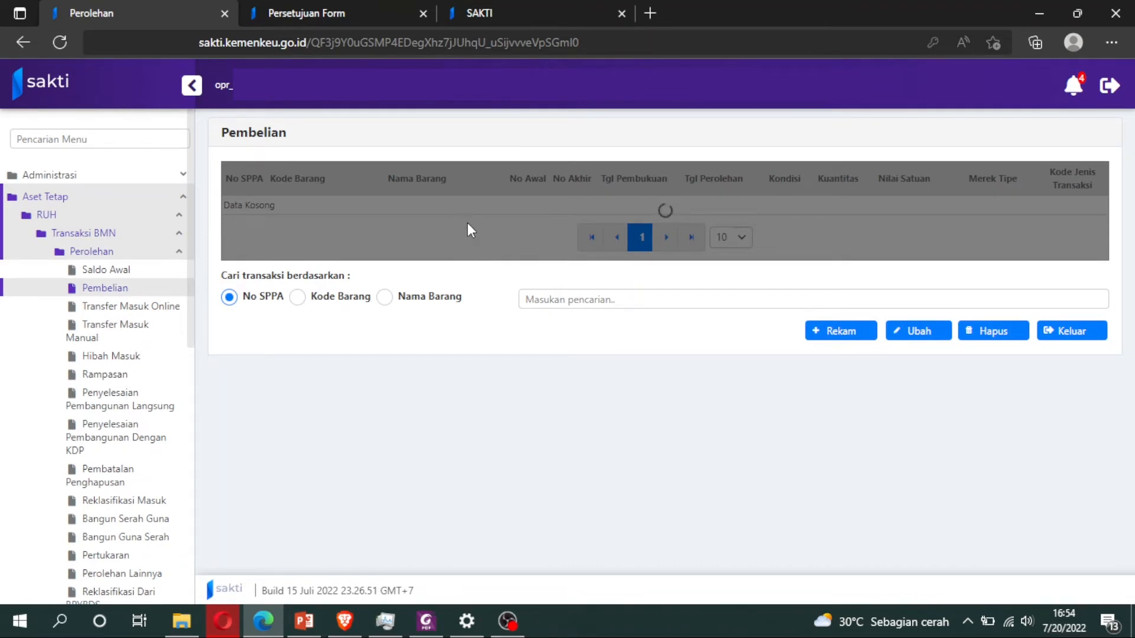
- Edit the Televisi purchase, set its Merk/Type to LG and save the record
left_click(470, 212)
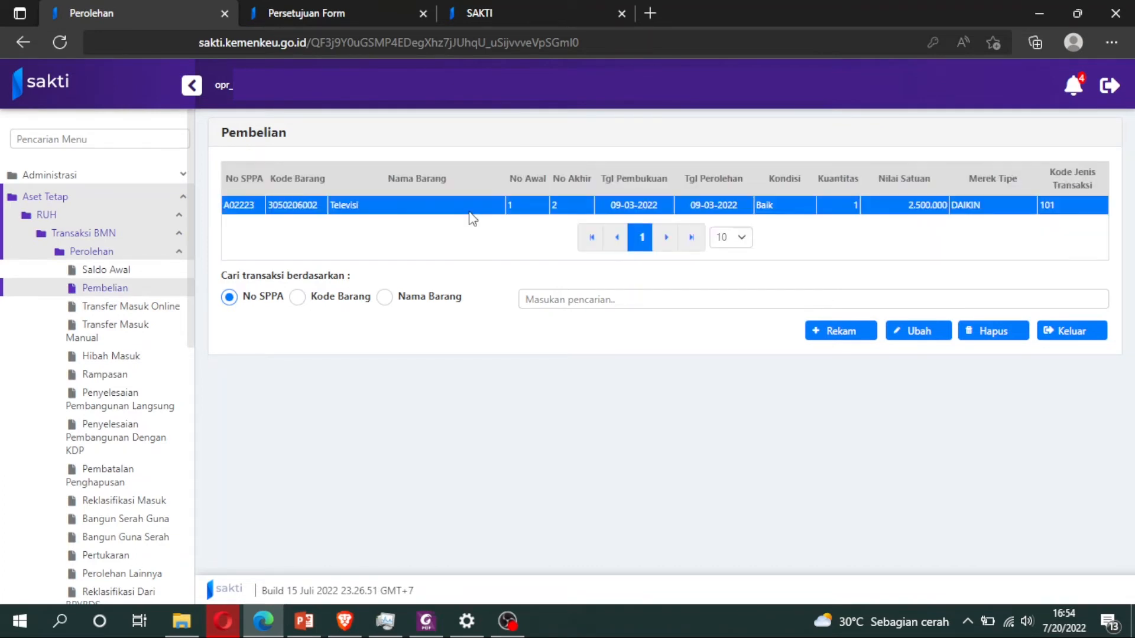
left_click(937, 336)
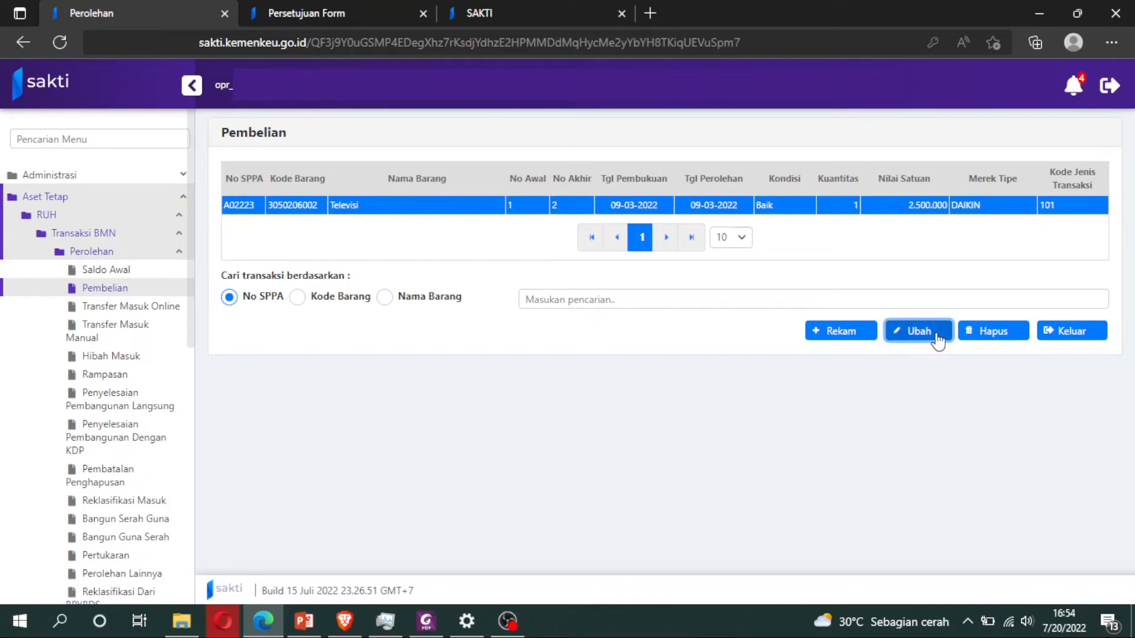
scroll(935, 409, "down", 4)
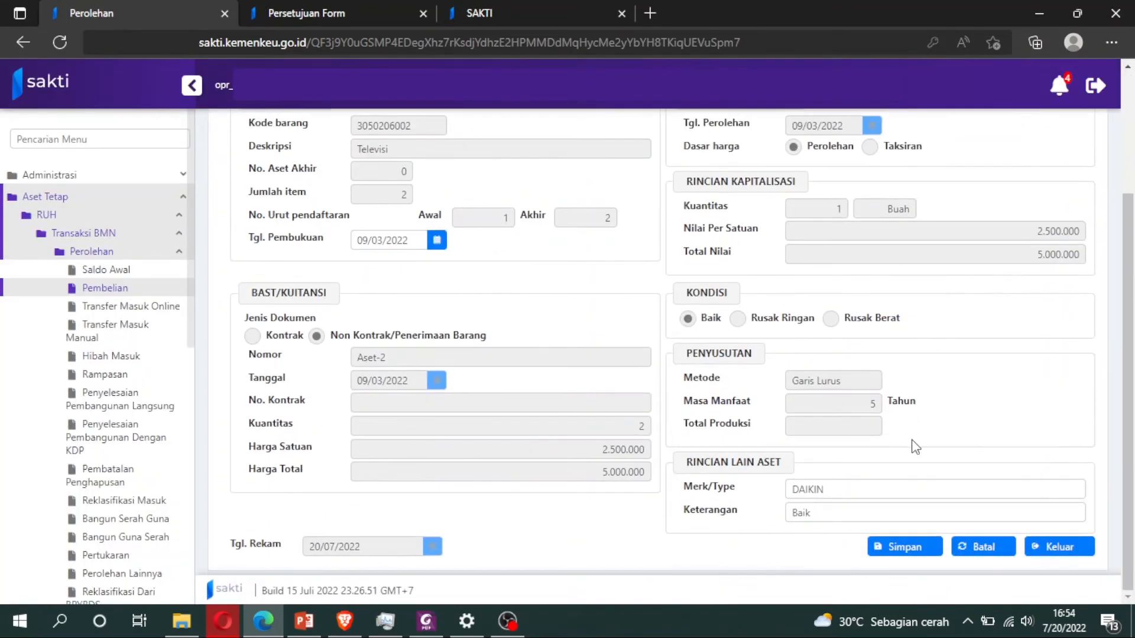
left_click(879, 485)
key("ctrl+a")
key("Caps_Lock")
type("LG")
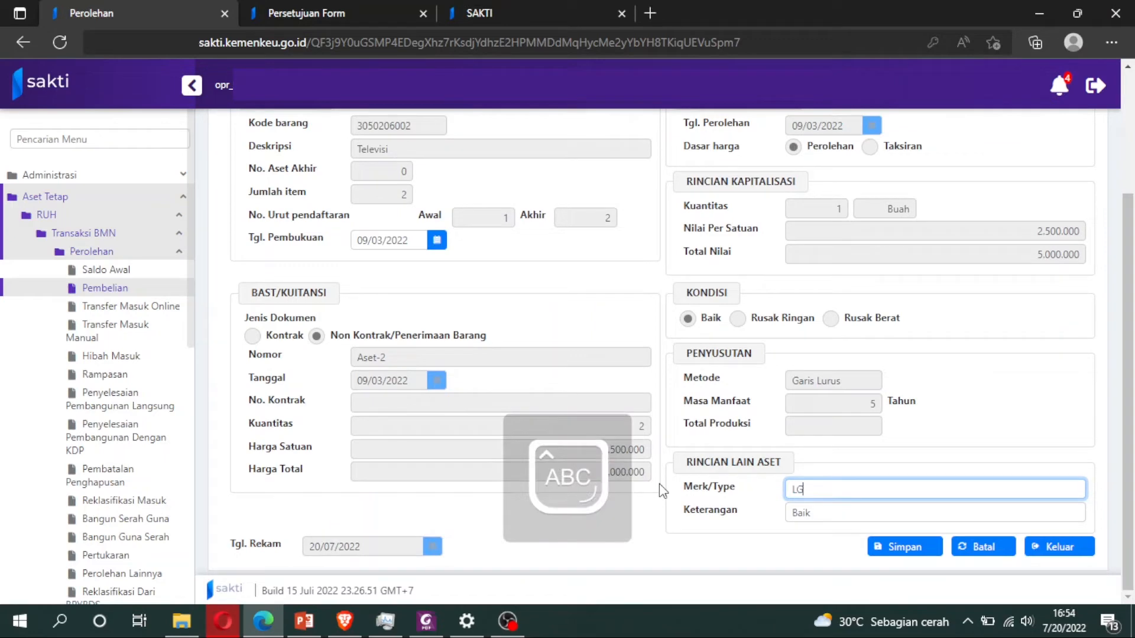
left_click(929, 548)
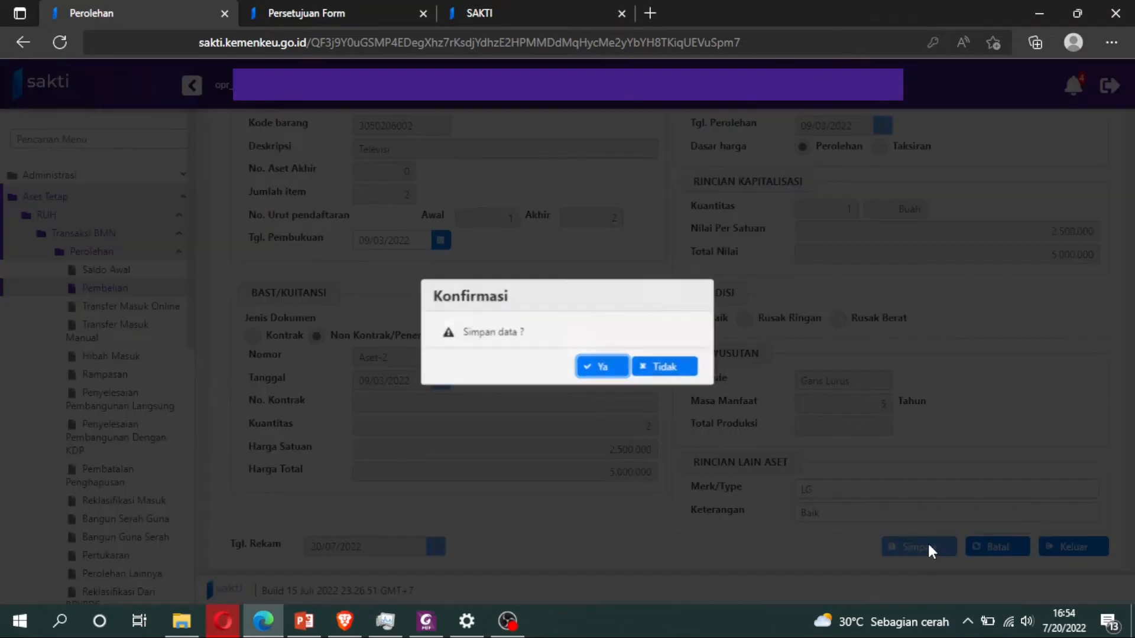
left_click(589, 368)
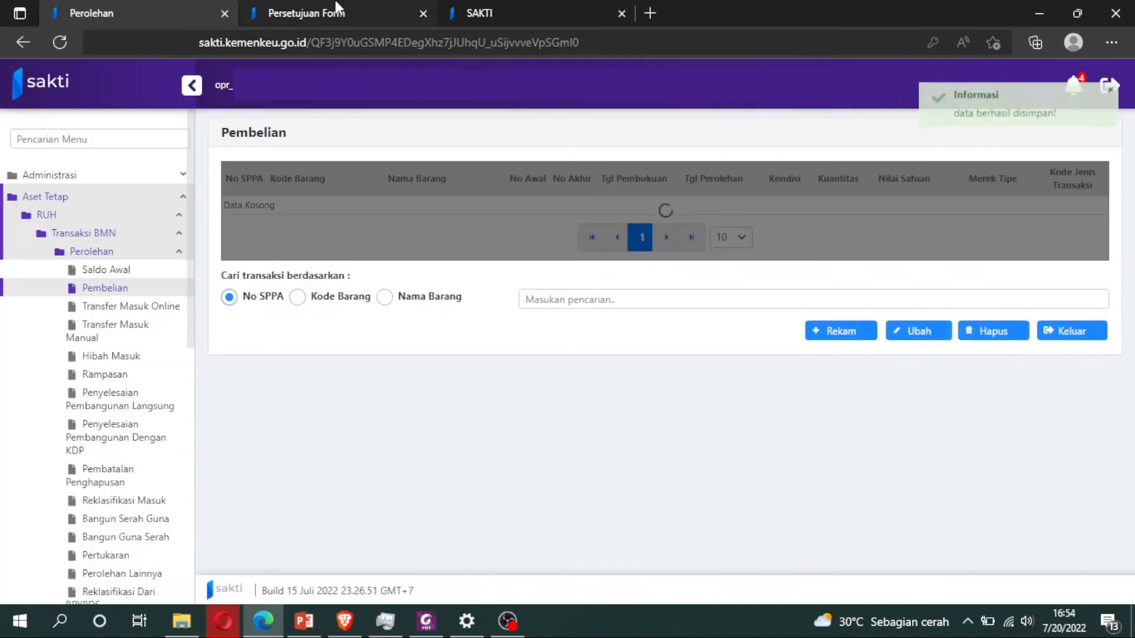
- Return to the validator's session, reload the Validasi list and review the Televisi record's details down to Merk/Type
left_click(308, 13)
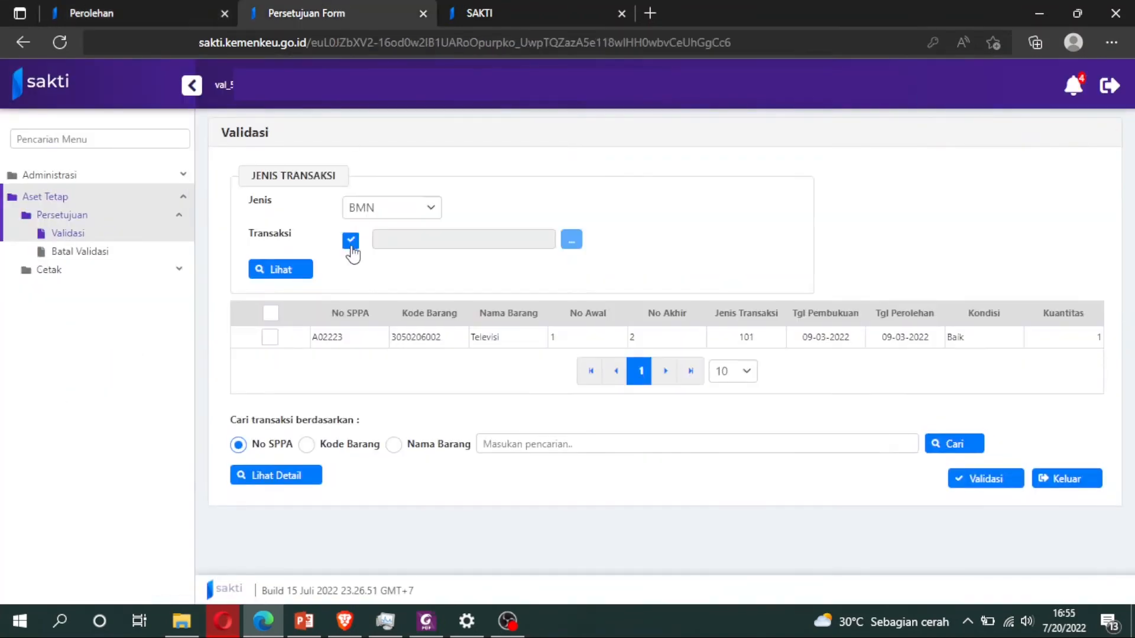
left_click(290, 275)
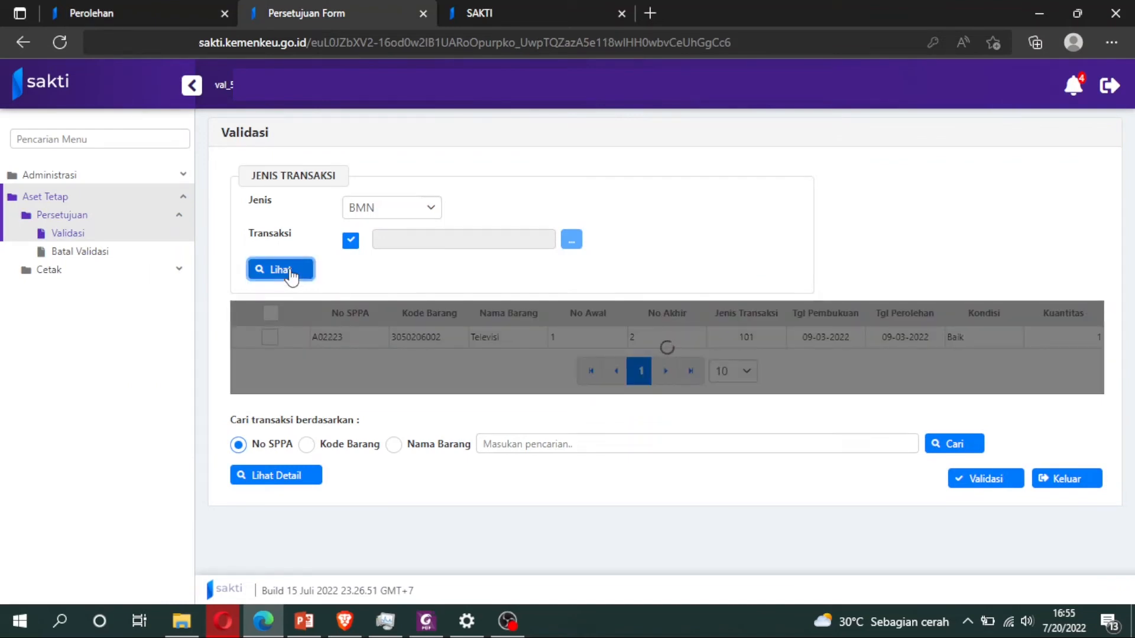
left_click(270, 337)
left_click(270, 476)
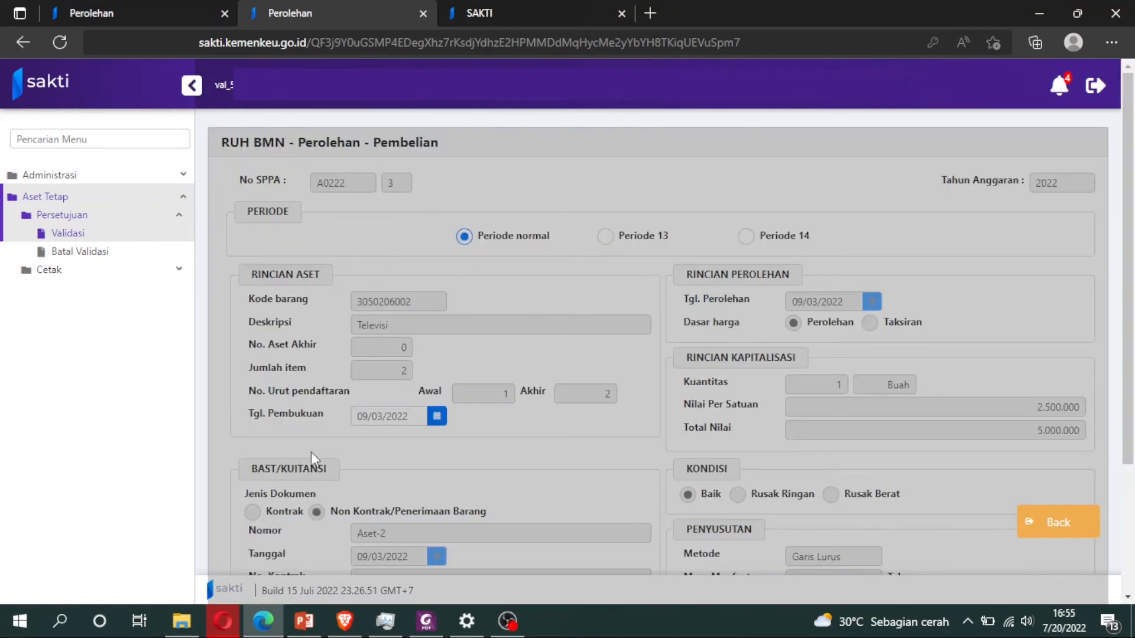
scroll(334, 426, "down", 3)
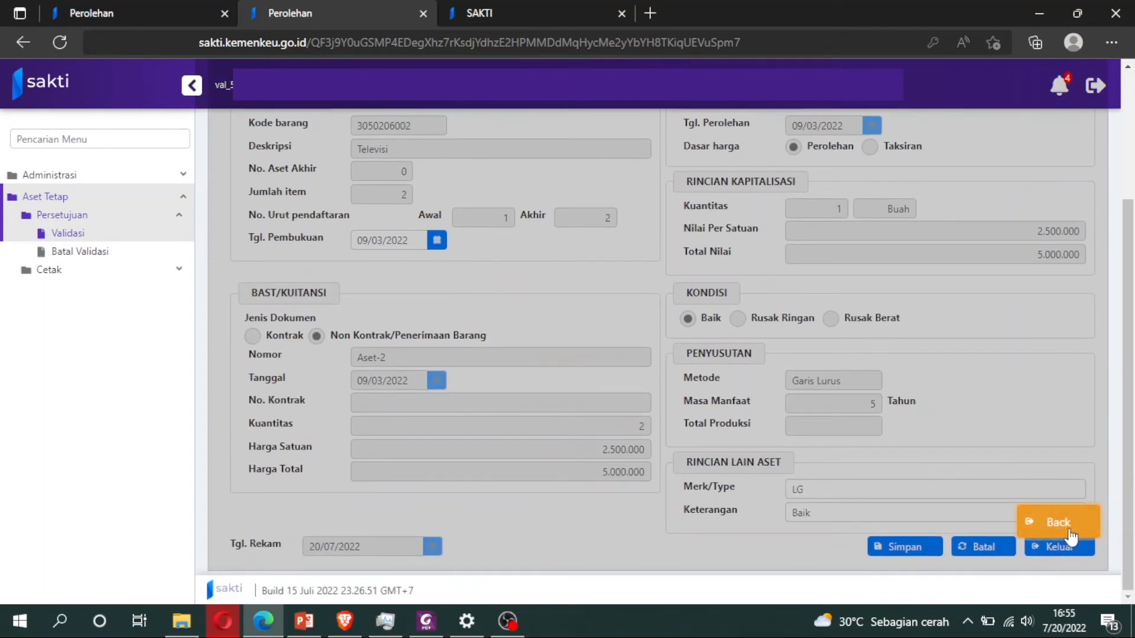
- Go back to the Validasi list, select the Televisi transaction and validate it
left_click(1066, 545)
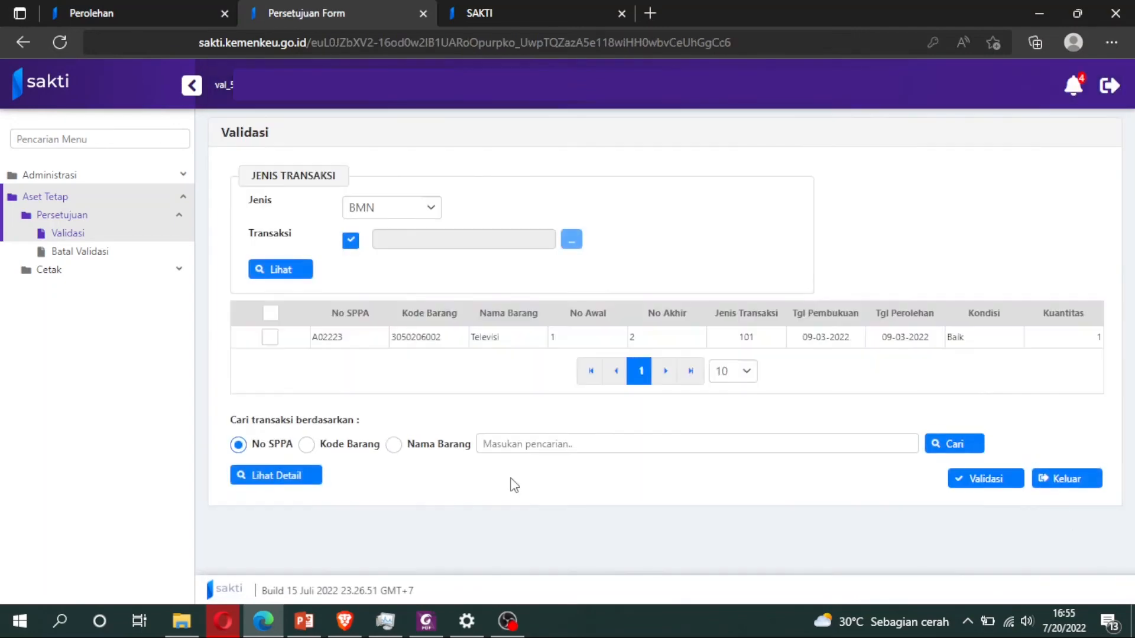
left_click(269, 337)
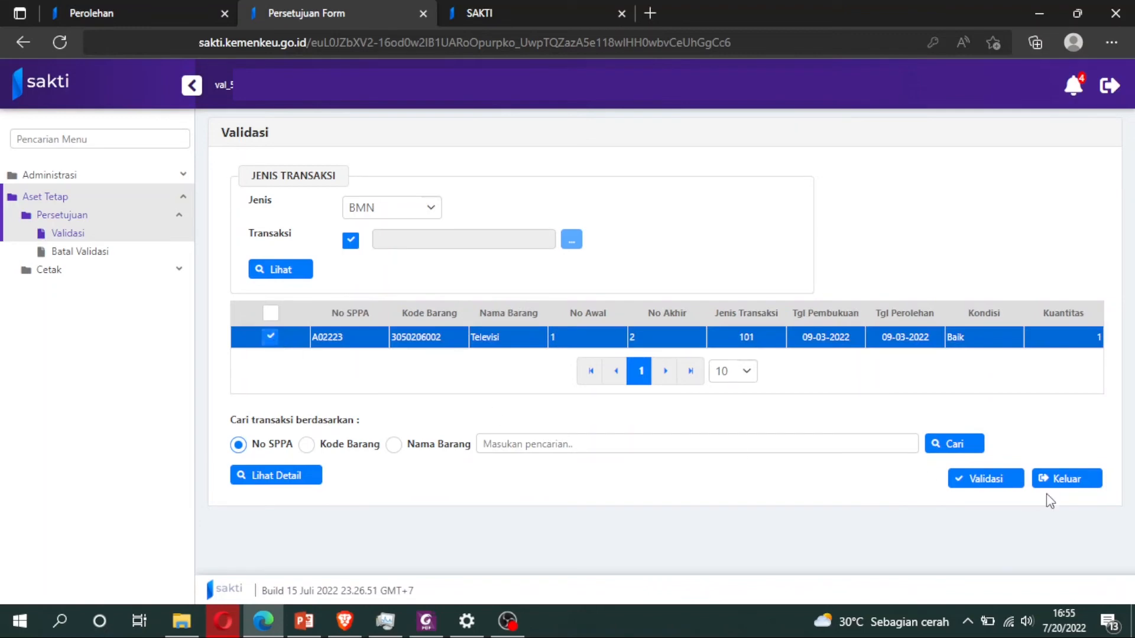
left_click(987, 486)
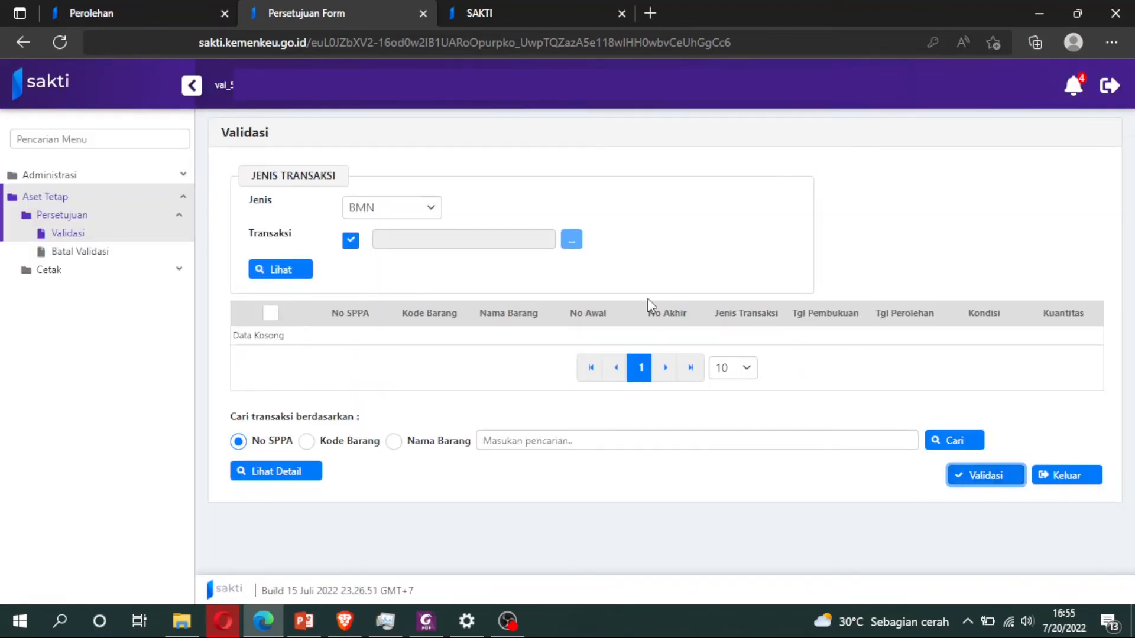
- Switch to the approver's SAKTI session and check the approver account's APPROVER ASET authority in Pengelolaan Pengguna
left_click(517, 8)
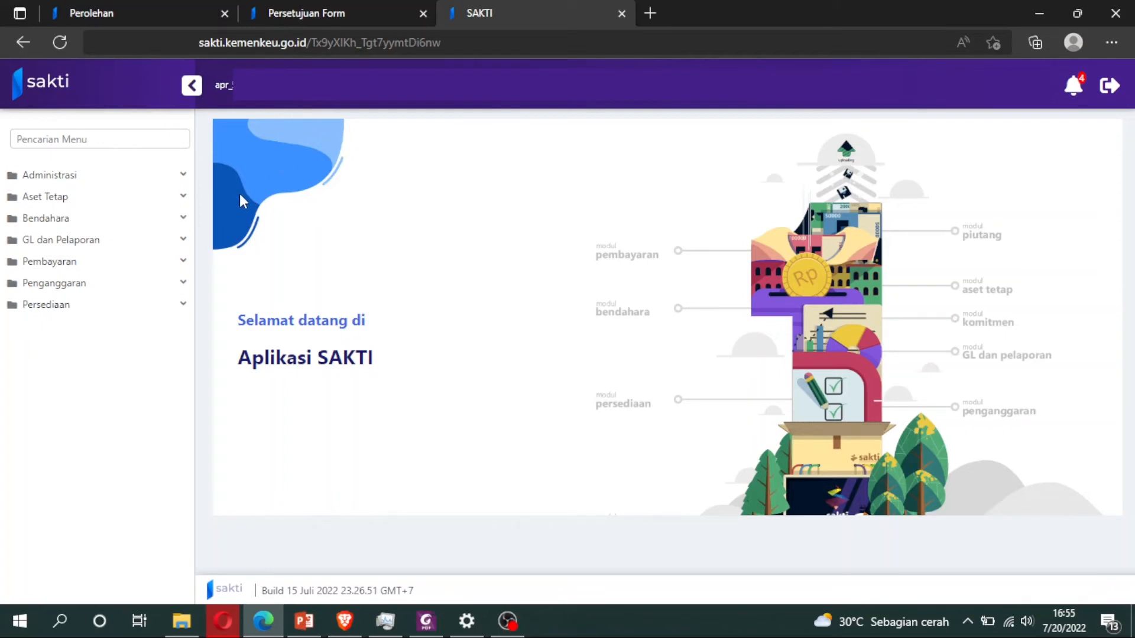
left_click(181, 177)
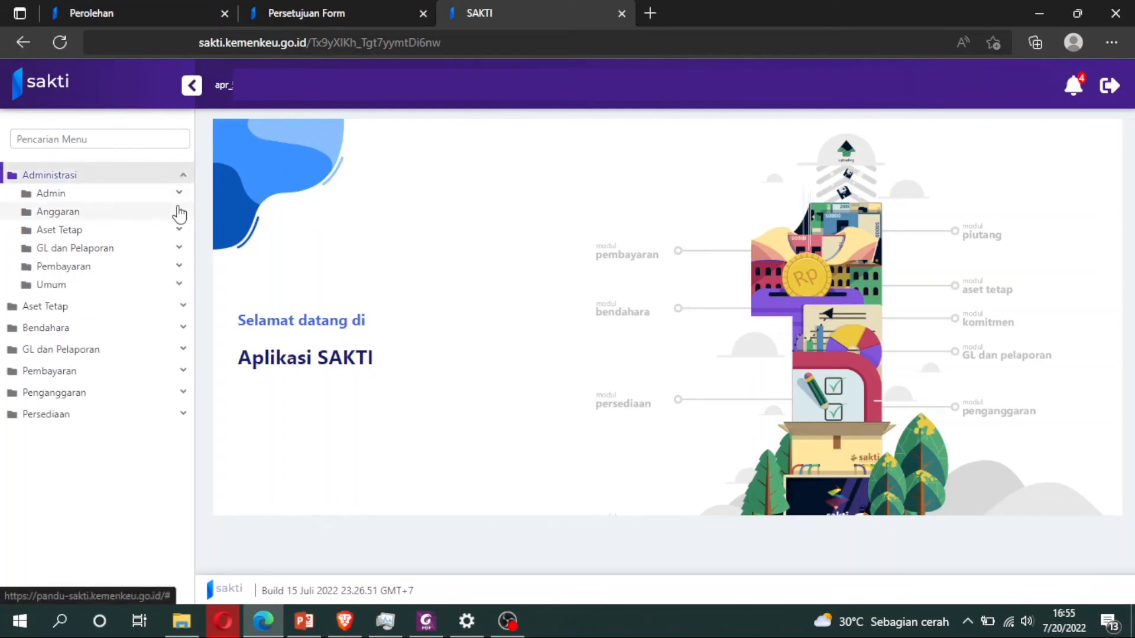
left_click(179, 195)
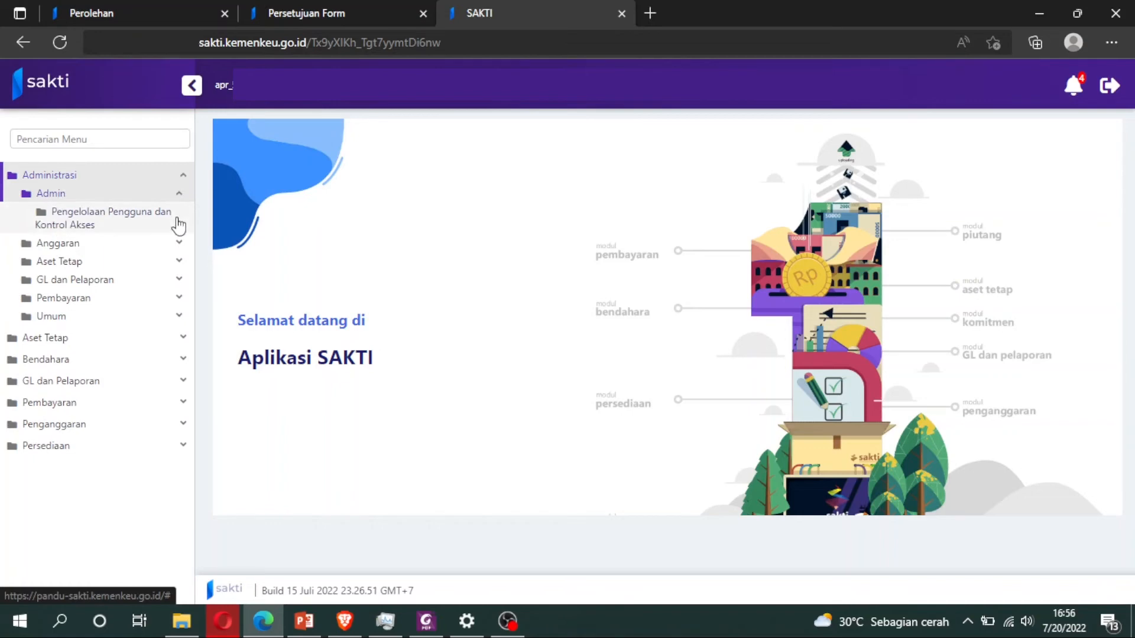
left_click(179, 226)
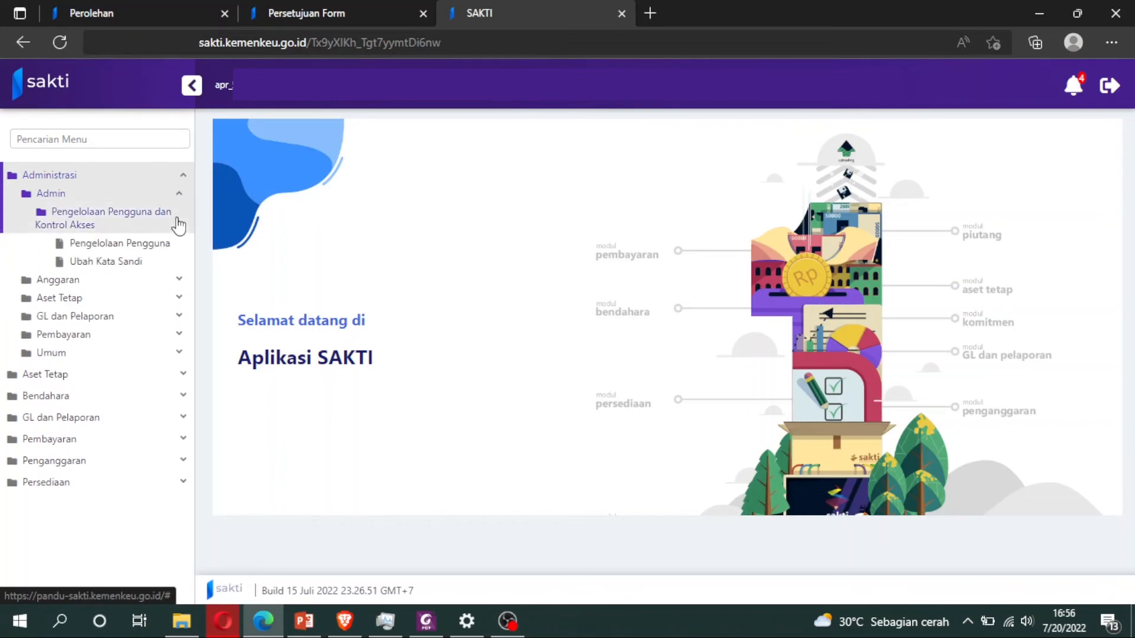
left_click(176, 249)
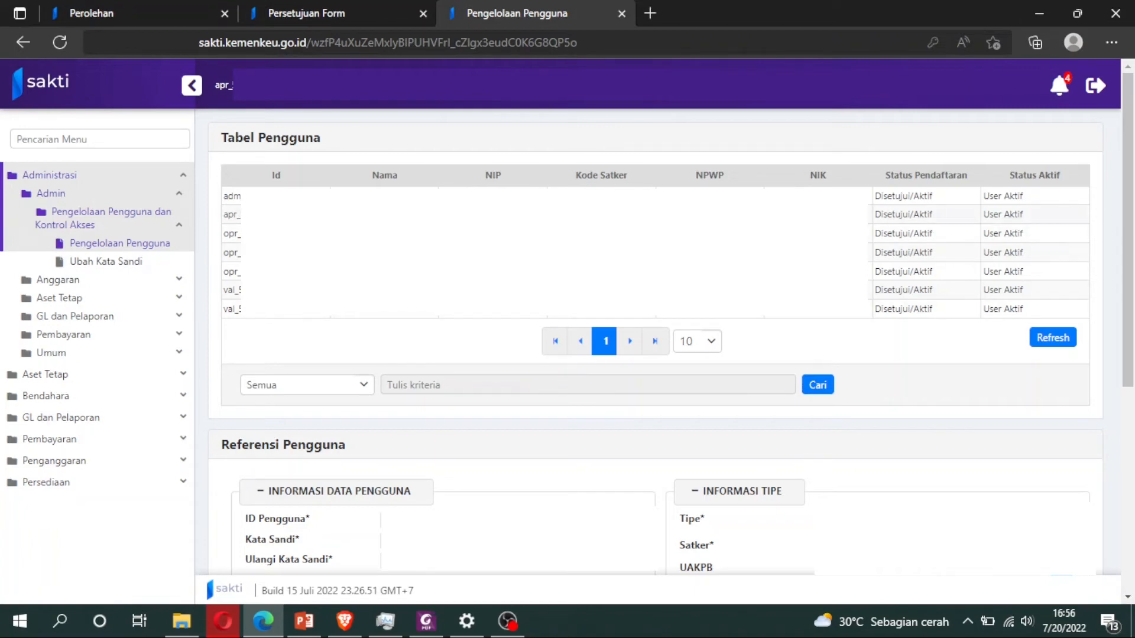
left_click(414, 215)
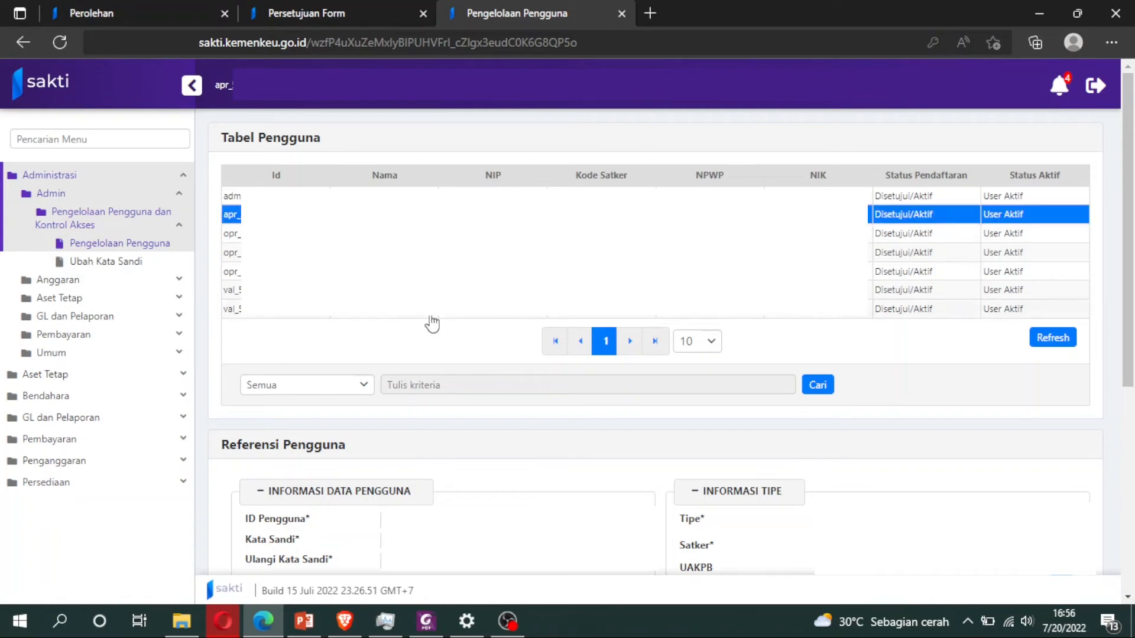
scroll(654, 477, "down", 4)
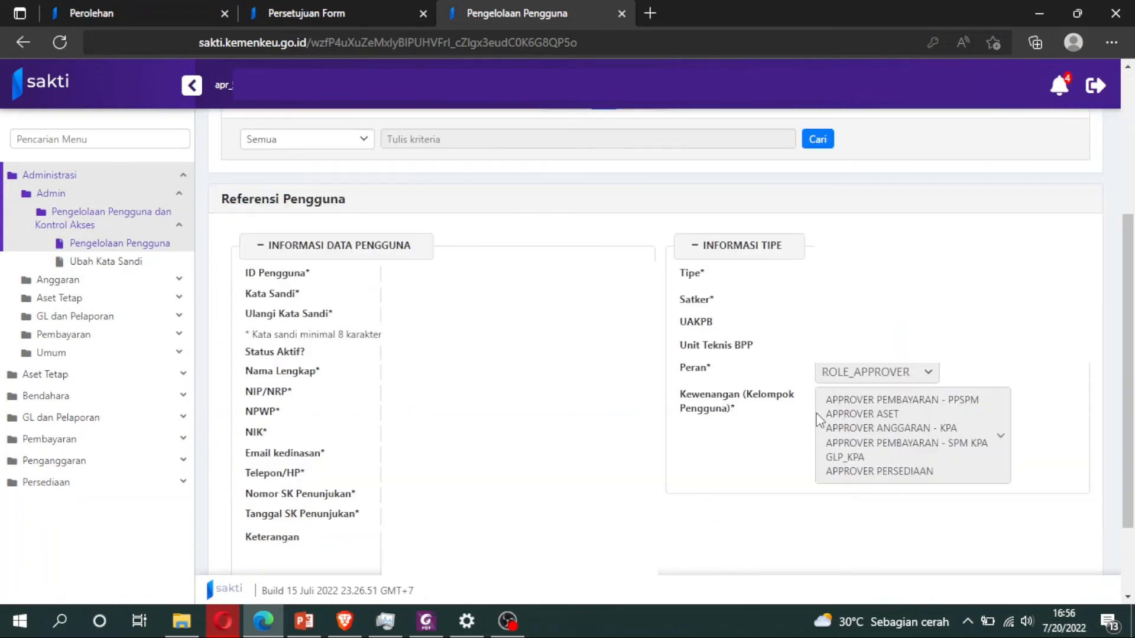
left_click_drag(819, 416, 908, 414)
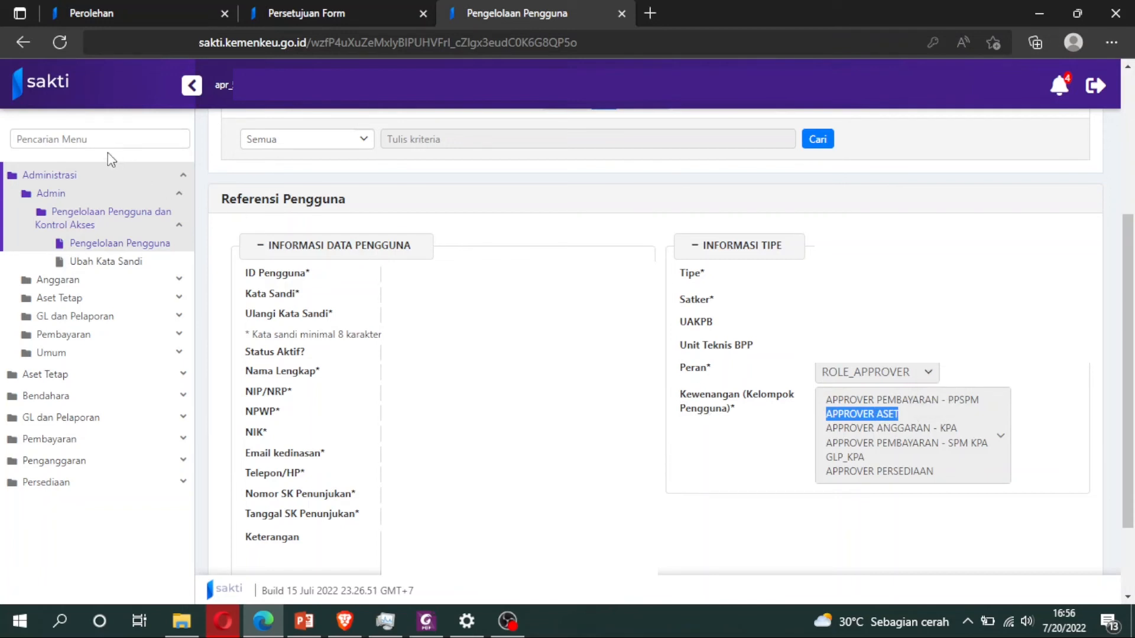
- Open the Persetujuan Transaksi page of Aset Tetap in the approver's session
left_click(124, 176)
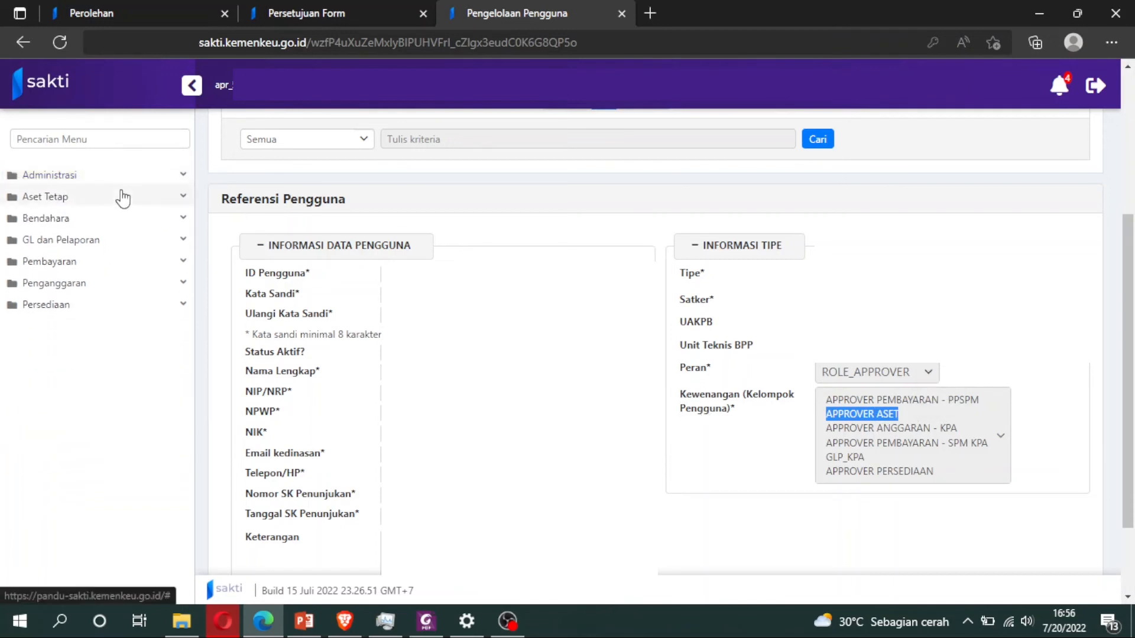
left_click(123, 199)
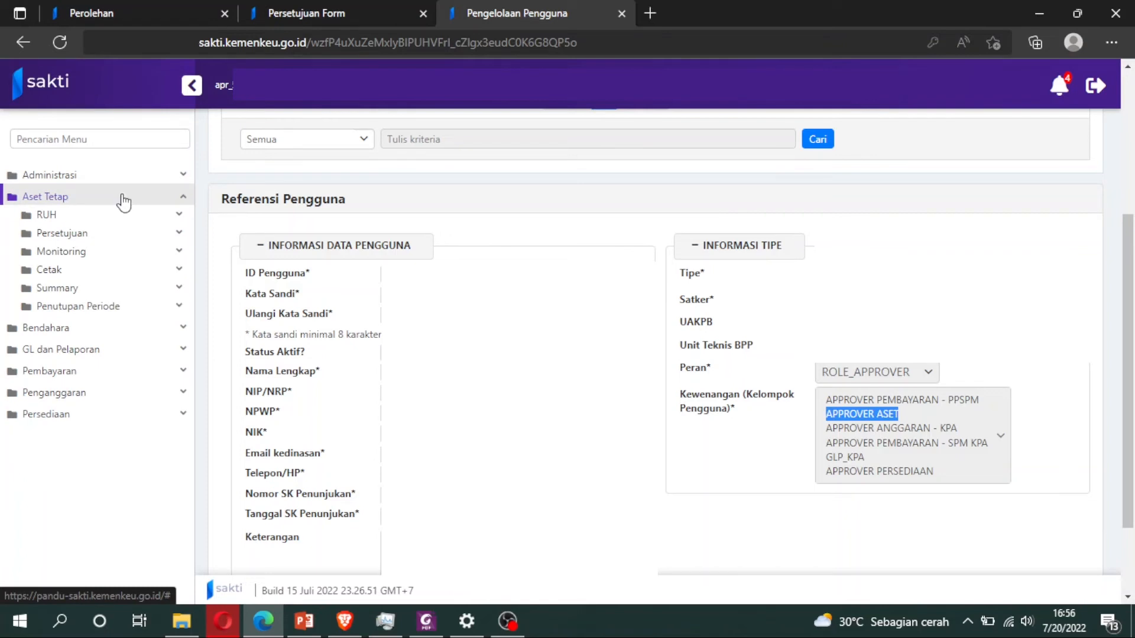
left_click(124, 235)
left_click(135, 255)
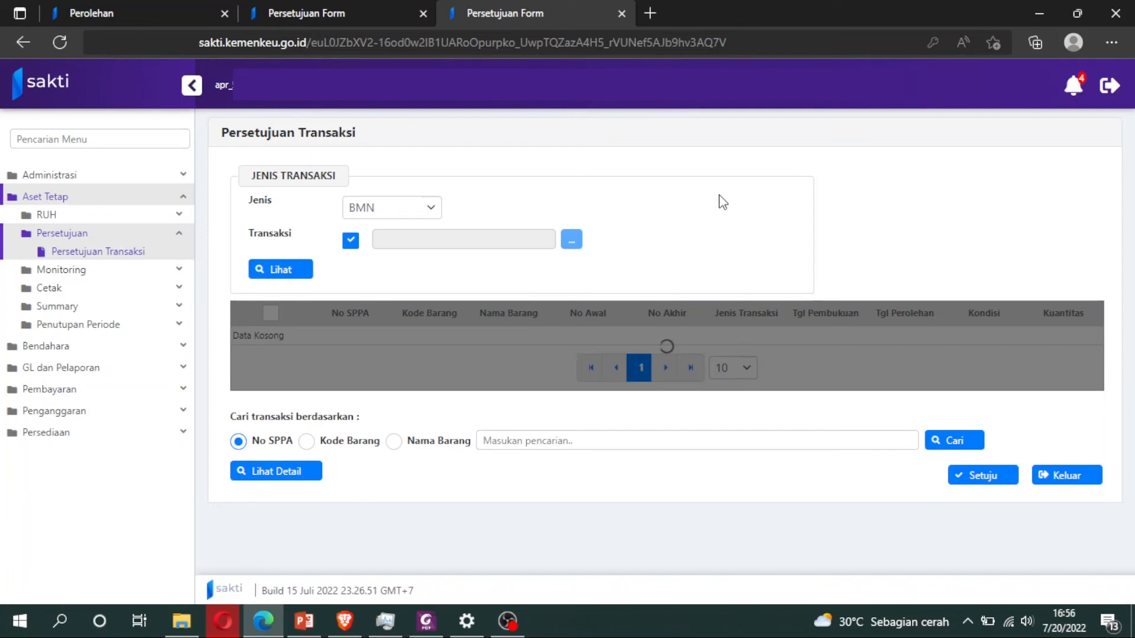
- Return to the validator's session and cancel the validation of the Lap Top transaction through Batal Validasi
left_click(374, 9)
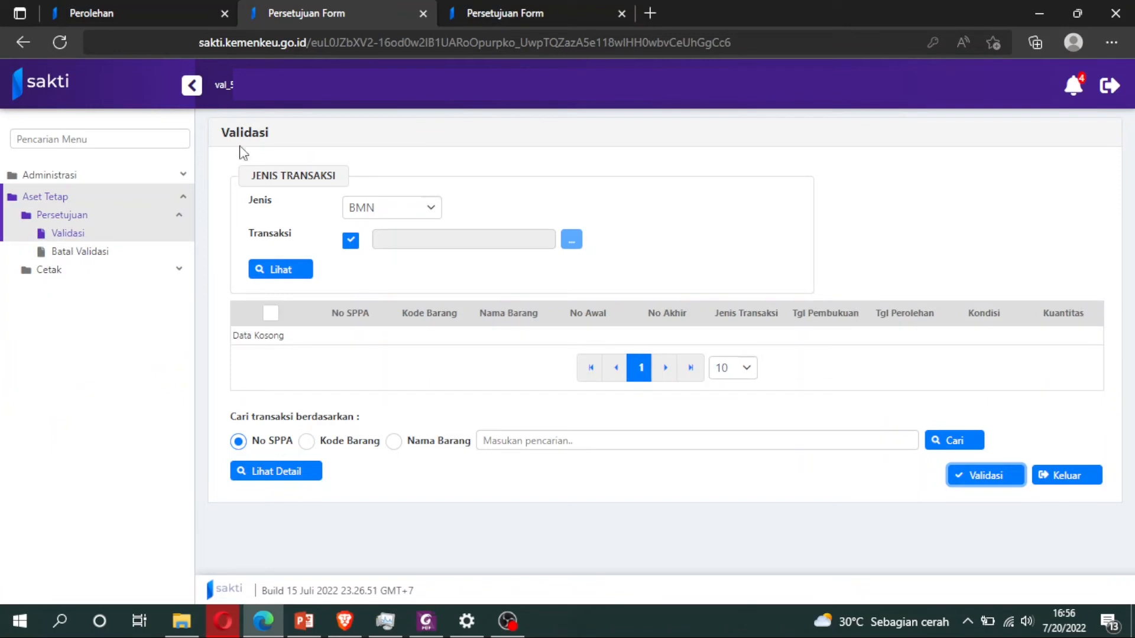
left_click(82, 265)
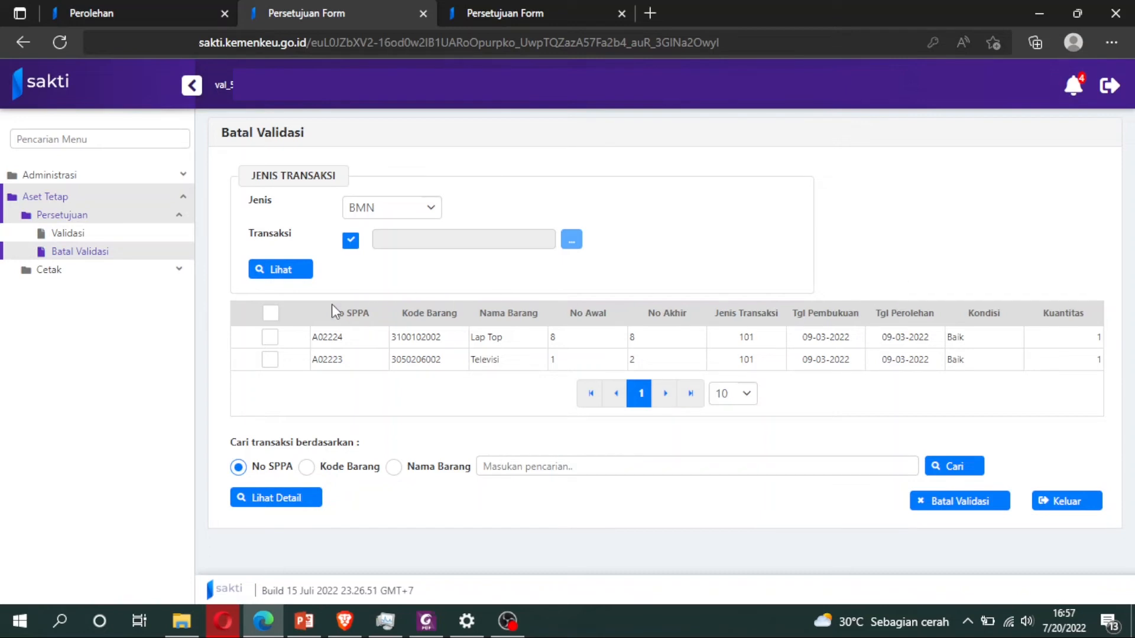
left_click(270, 338)
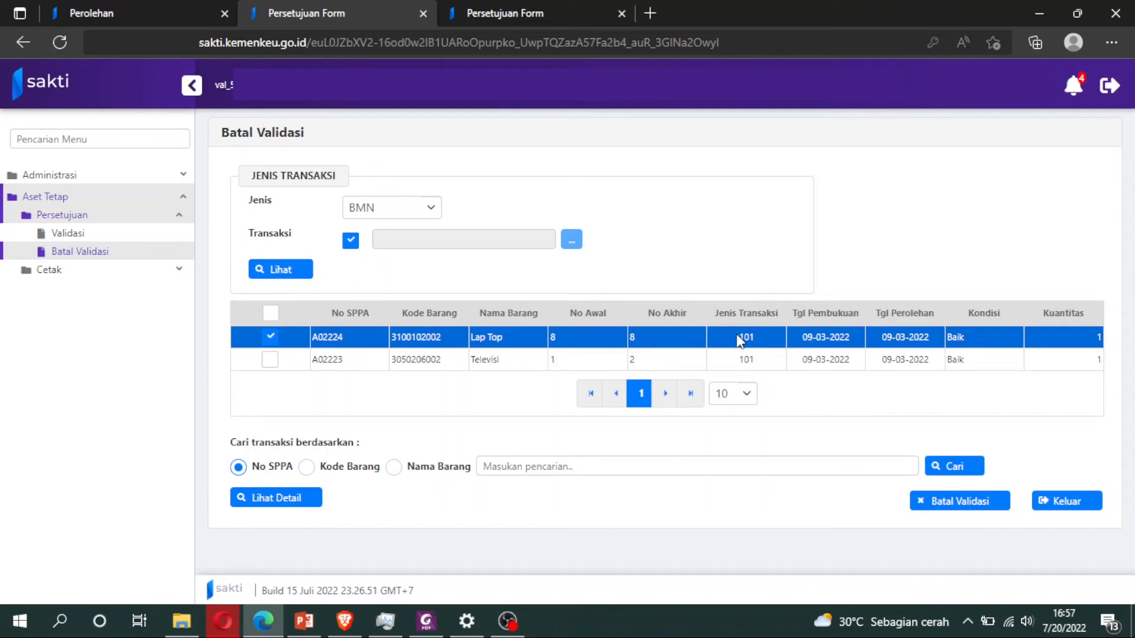
left_click(948, 514)
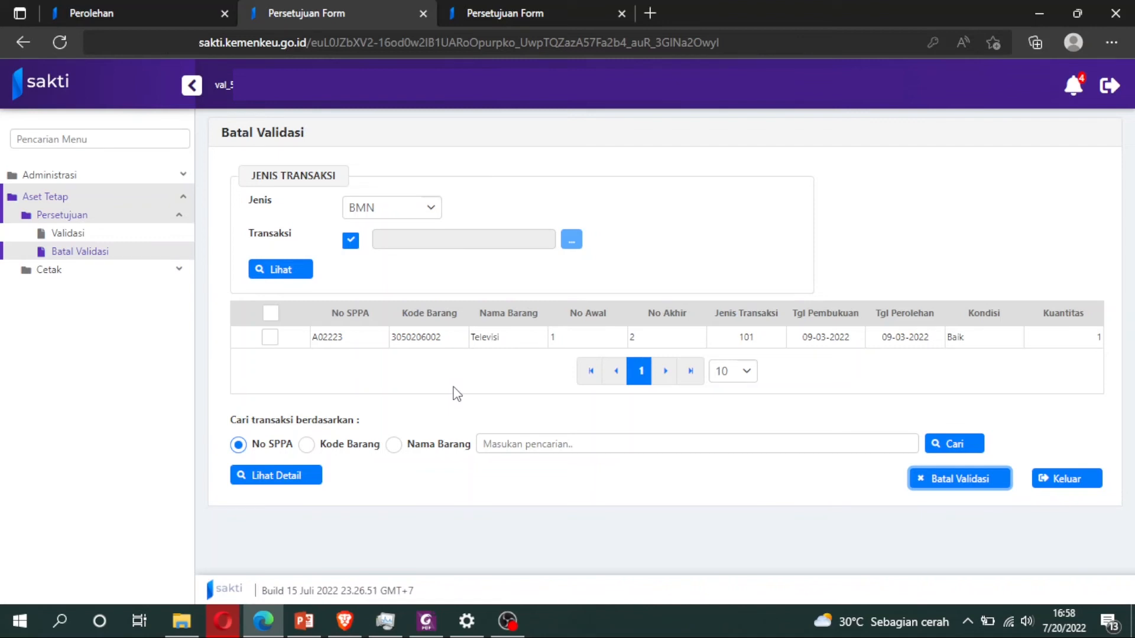
- Return to the operator's SAKTI session, close the Pembelian list and reopen it to refresh its transactions
left_click(109, 11)
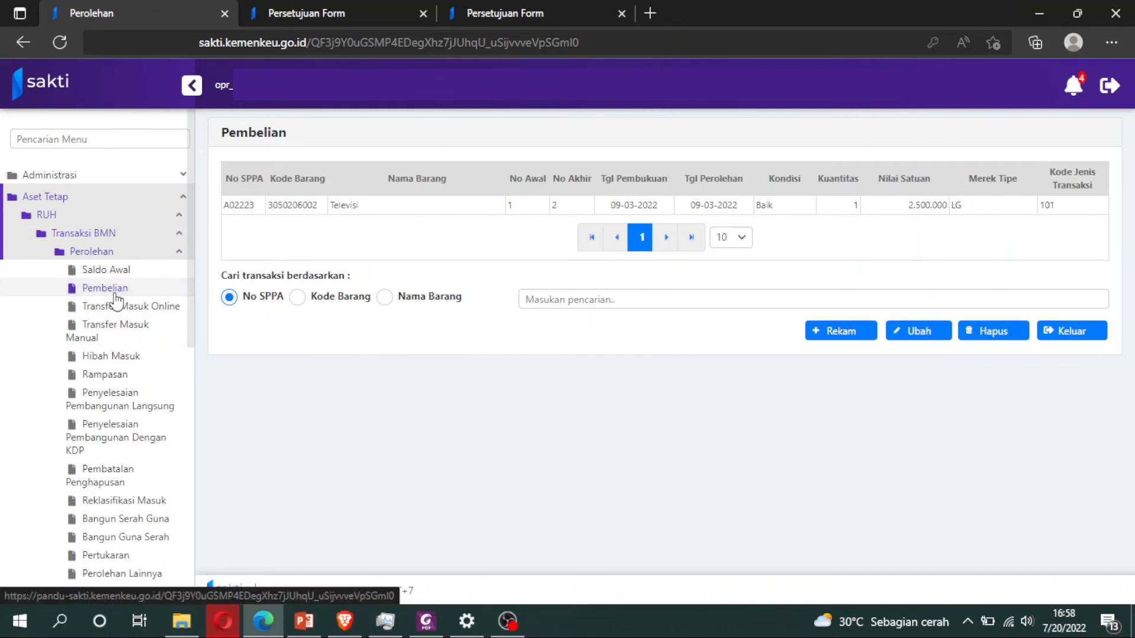
left_click(1080, 337)
left_click(605, 371)
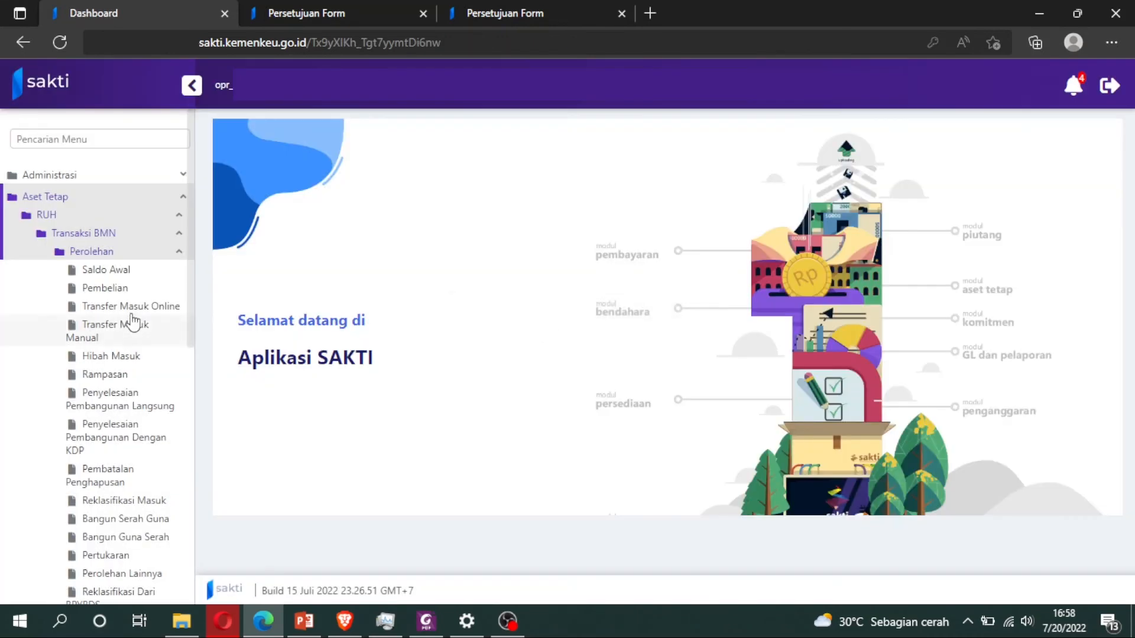
left_click(128, 288)
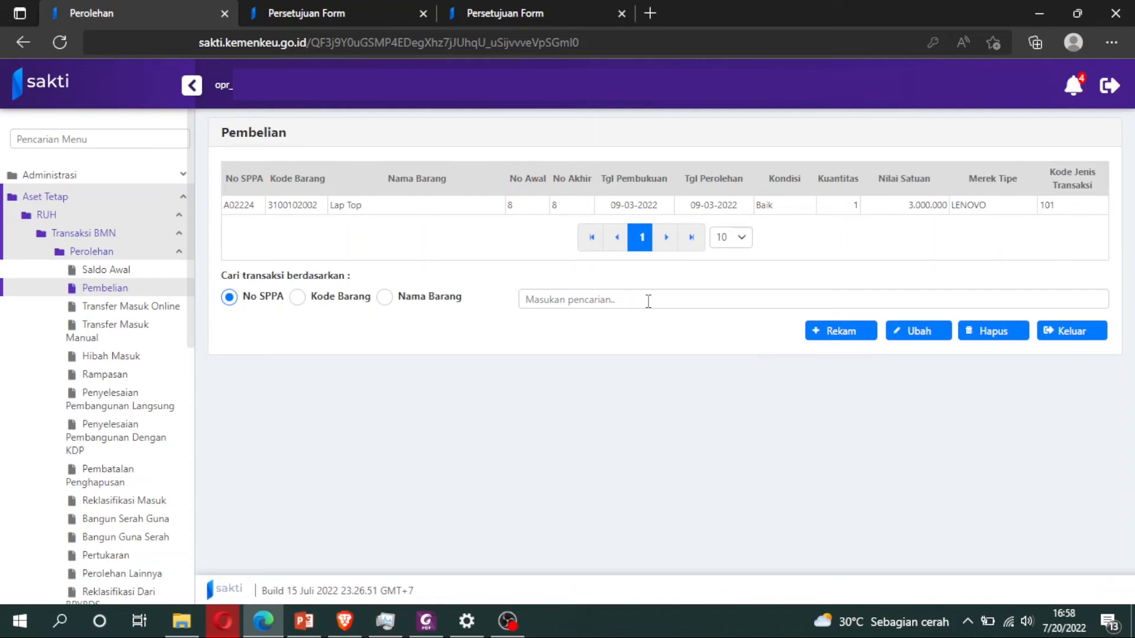
- Edit the Lap Top purchase, set its Tgl. Pembukuan to 10/03/2022 and save the change
left_click(461, 207)
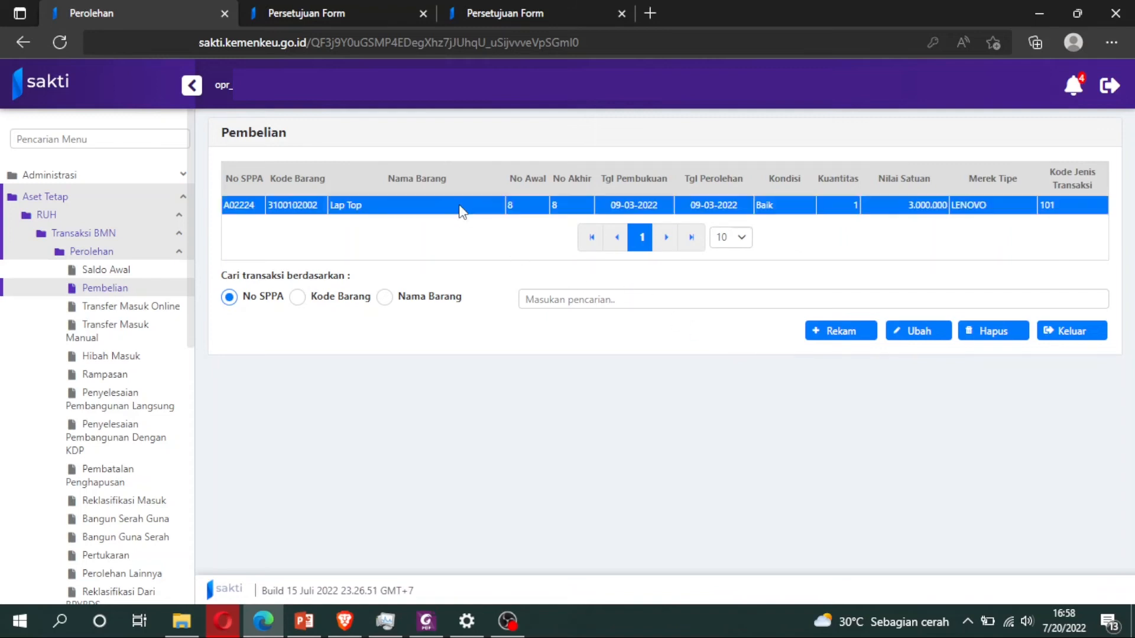
left_click(914, 335)
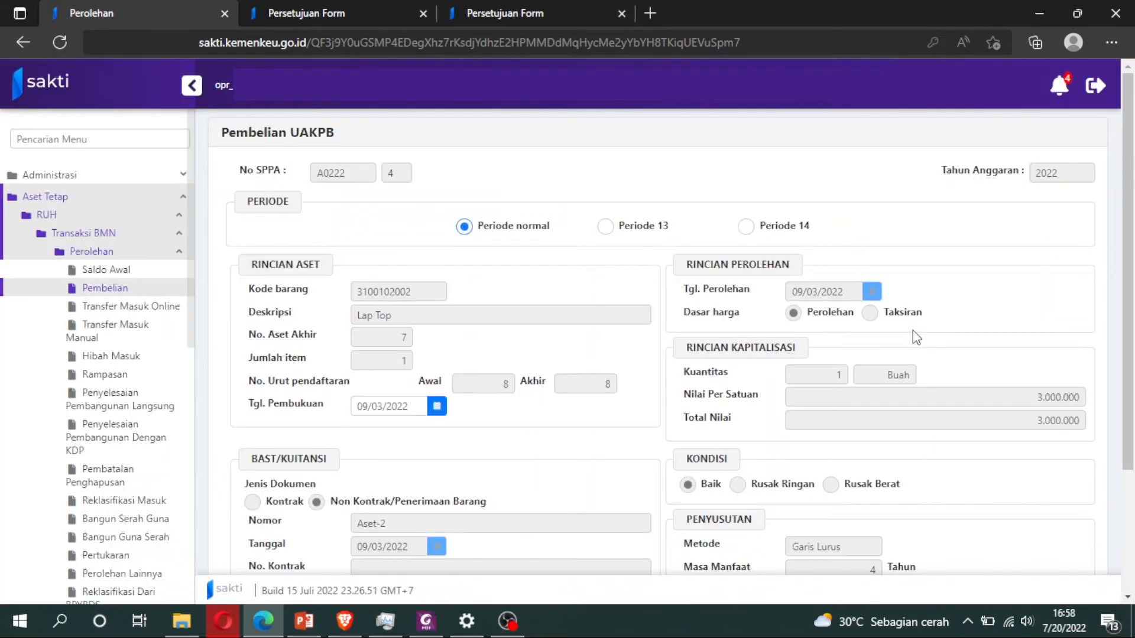
left_click(405, 414)
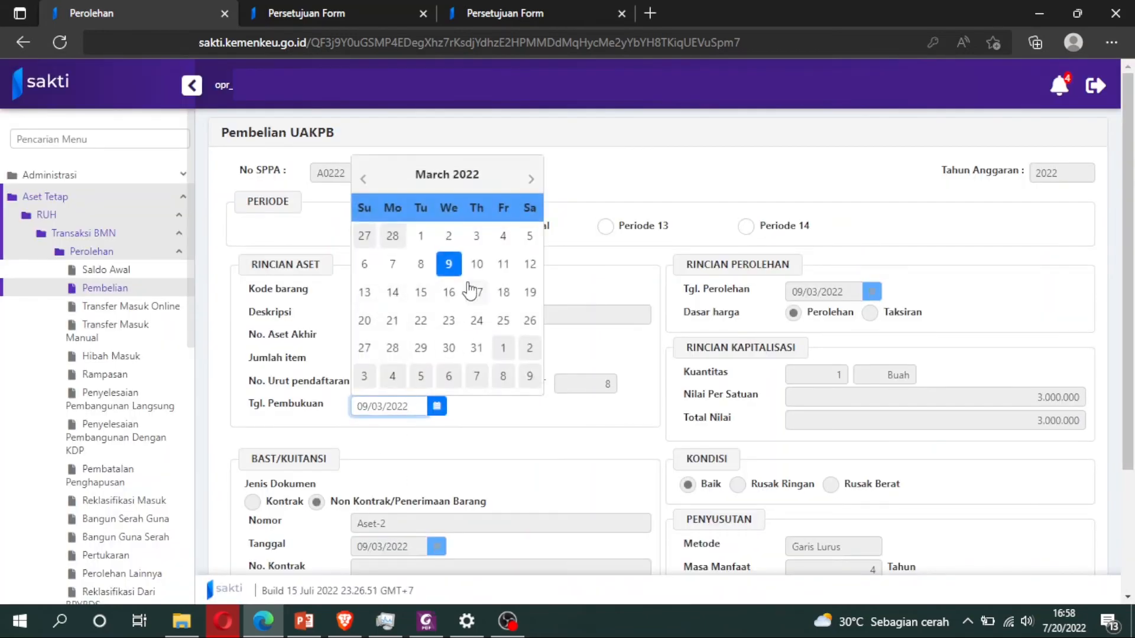
left_click(474, 262)
scroll(549, 456, "down", 3)
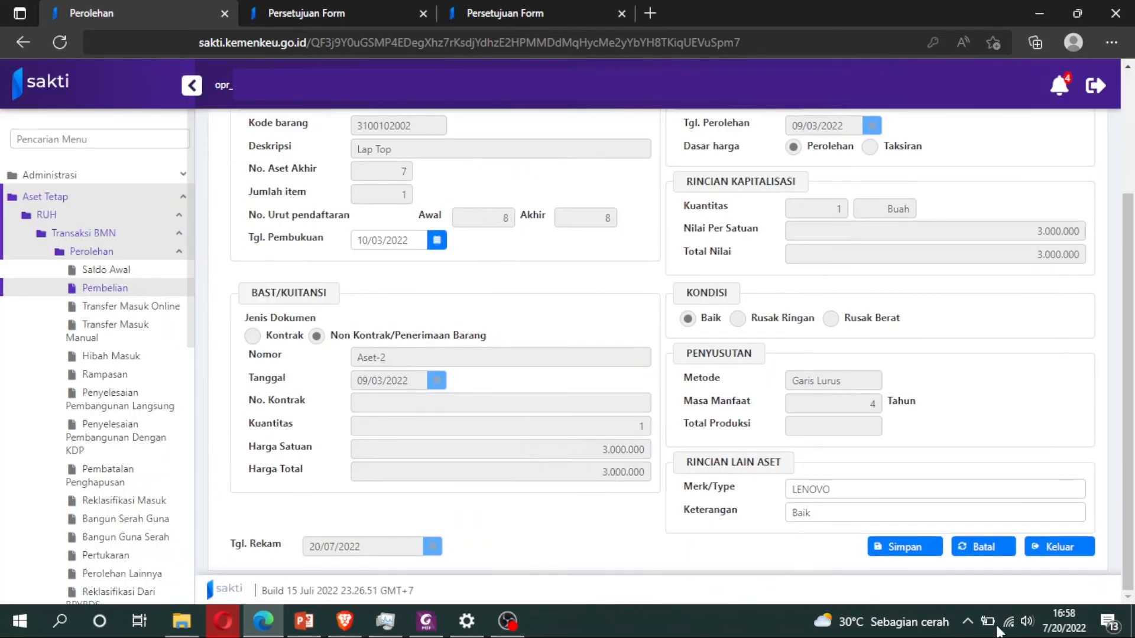
left_click(913, 547)
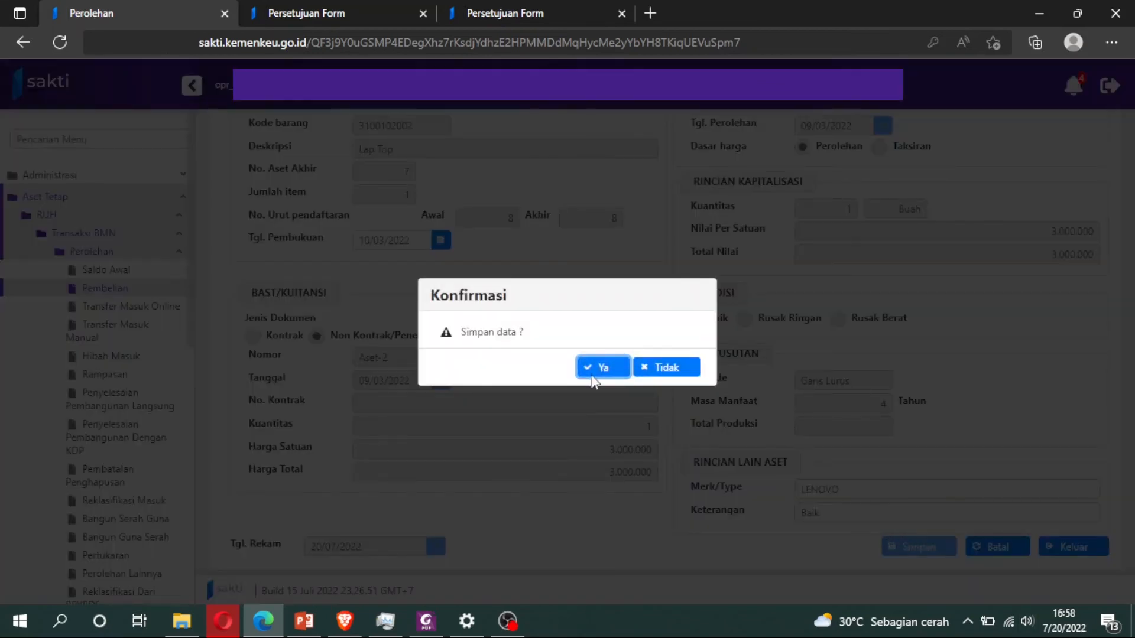
left_click(609, 373)
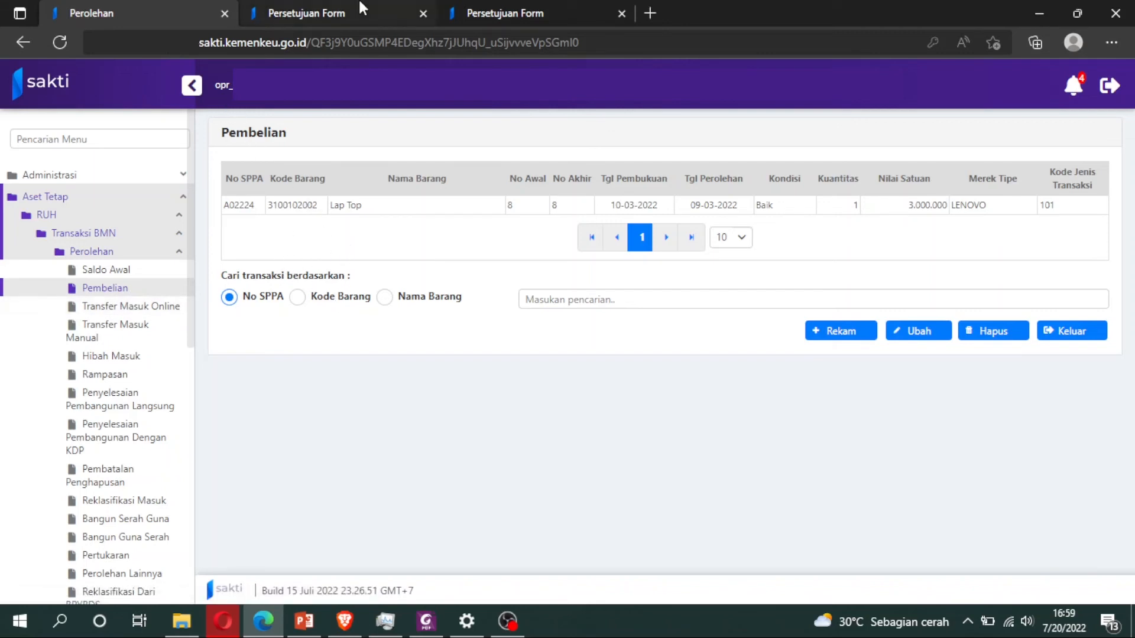
- Switch to the validator's session, open the Validasi list and validate the Lap Top transaction
left_click(326, 10)
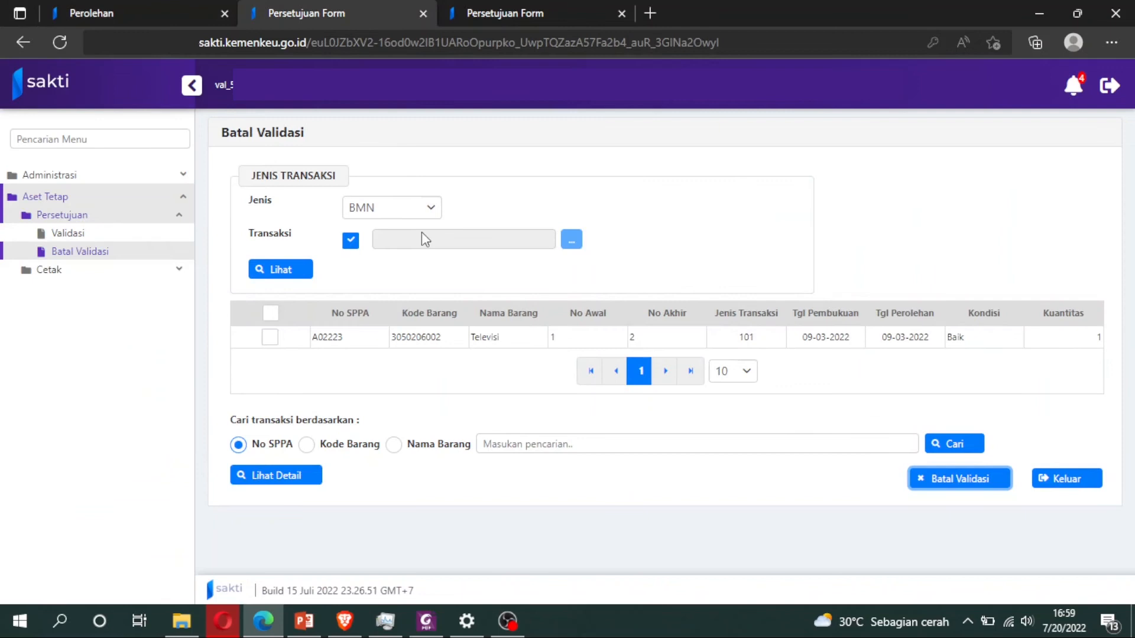
left_click(139, 233)
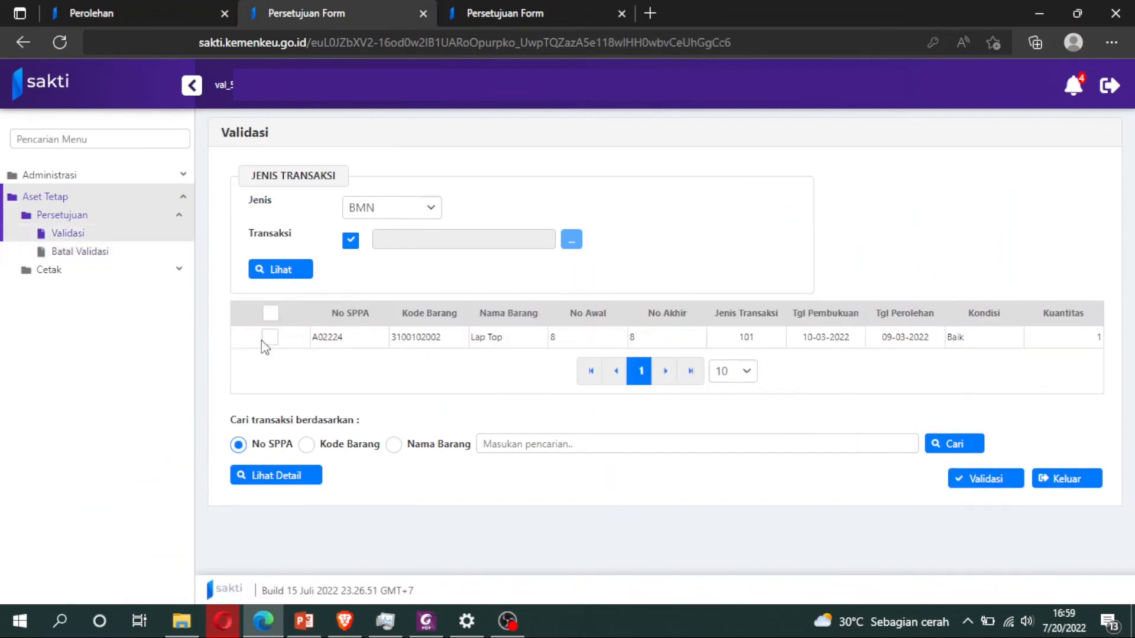
left_click(269, 338)
left_click(978, 478)
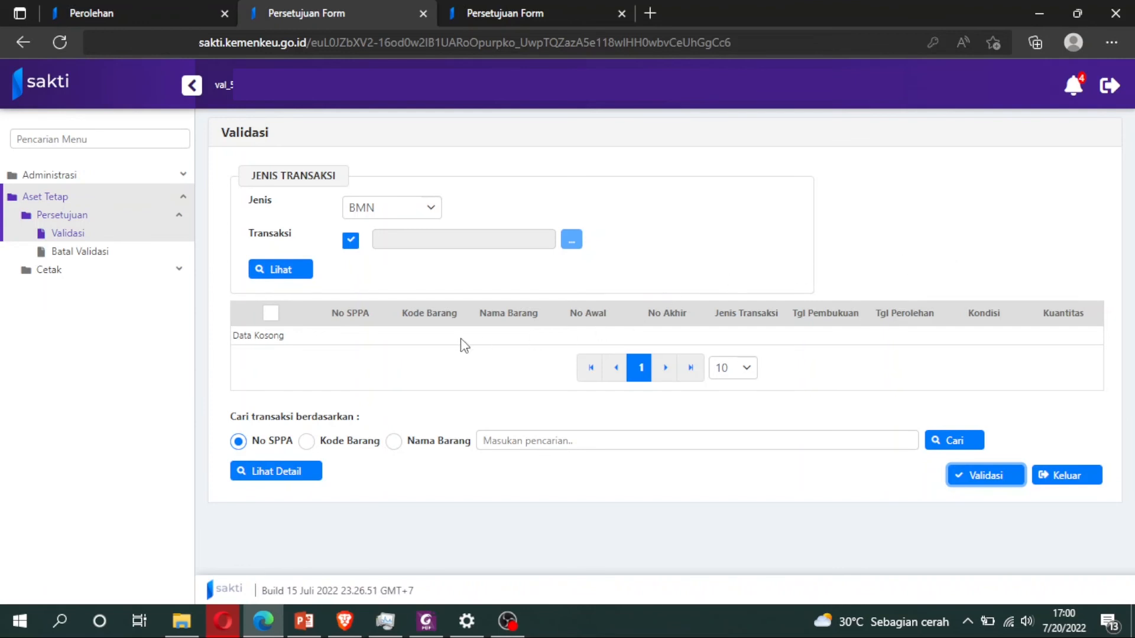
- Switch to the approver's session, review the Lap Top transaction's details and return to the Persetujuan Transaksi list
left_click(501, 10)
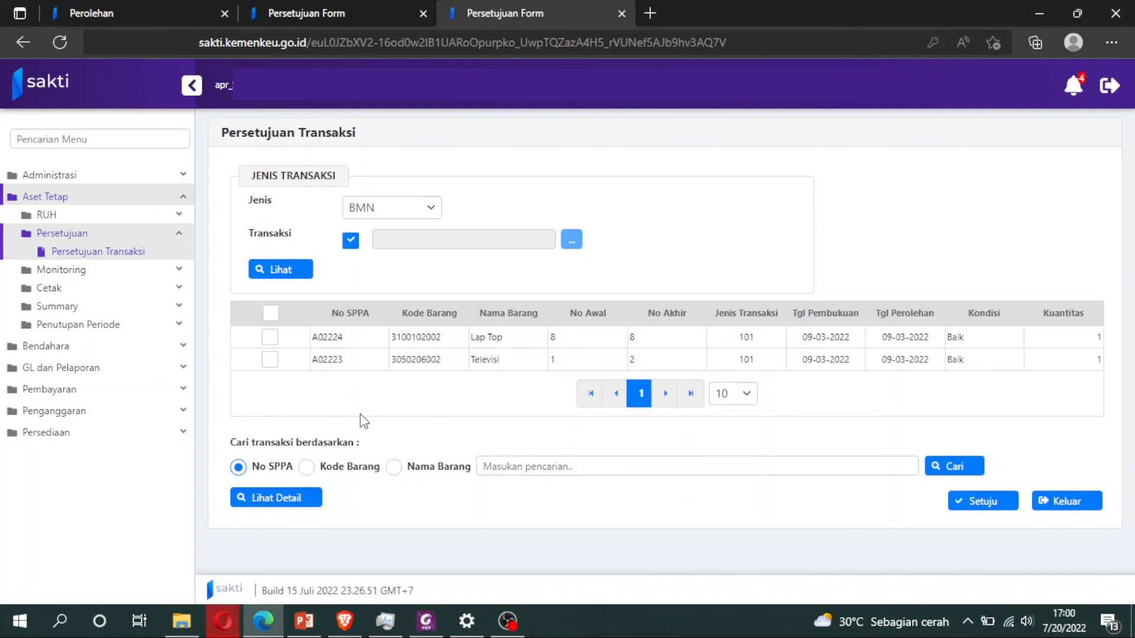
left_click(271, 343)
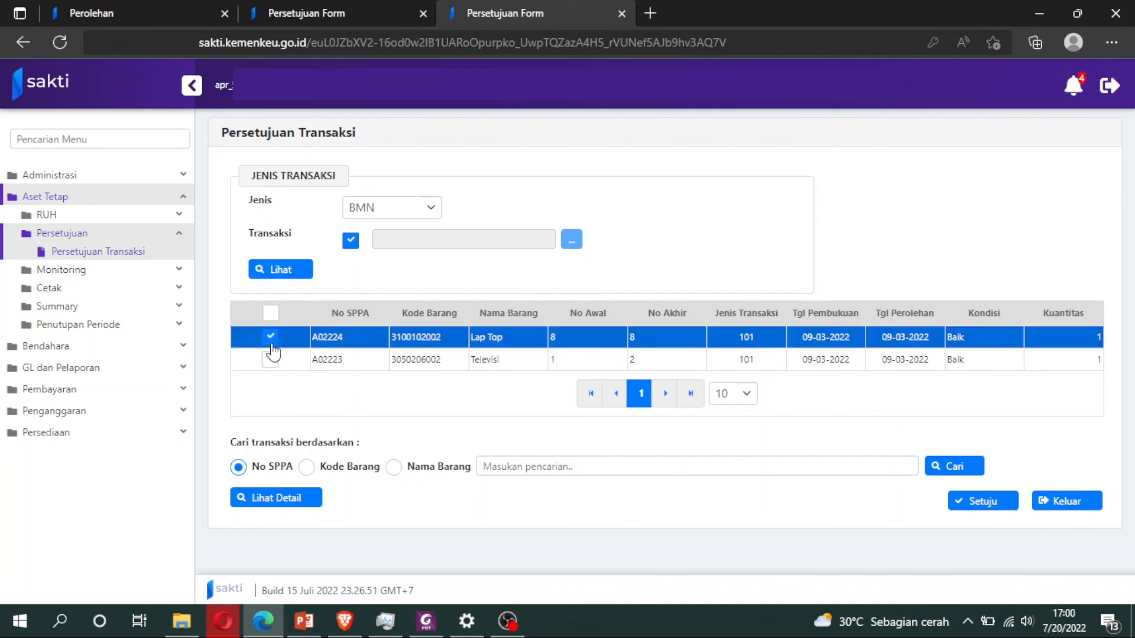
left_click(305, 507)
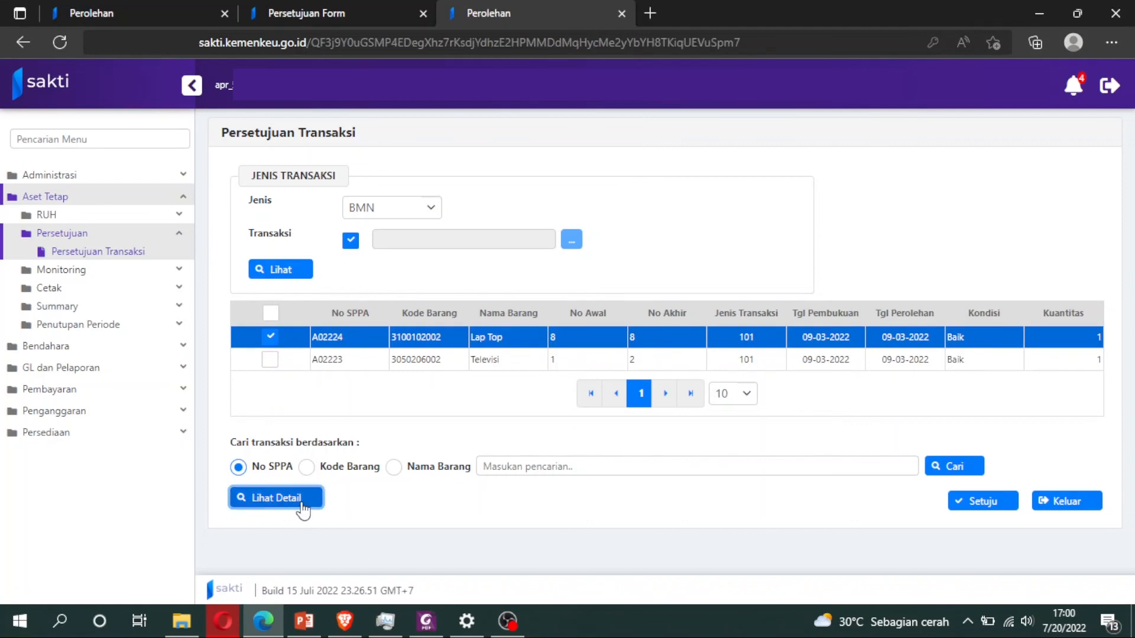
scroll(1029, 490, "down", 3)
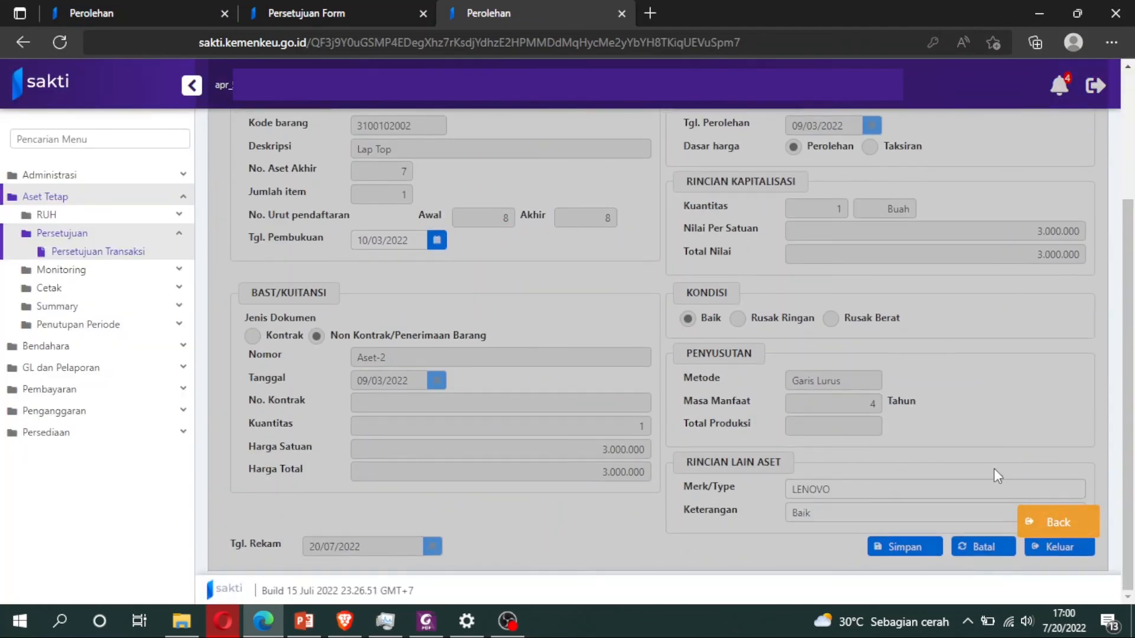
scroll(1029, 503, "up", 3)
left_click(1058, 528)
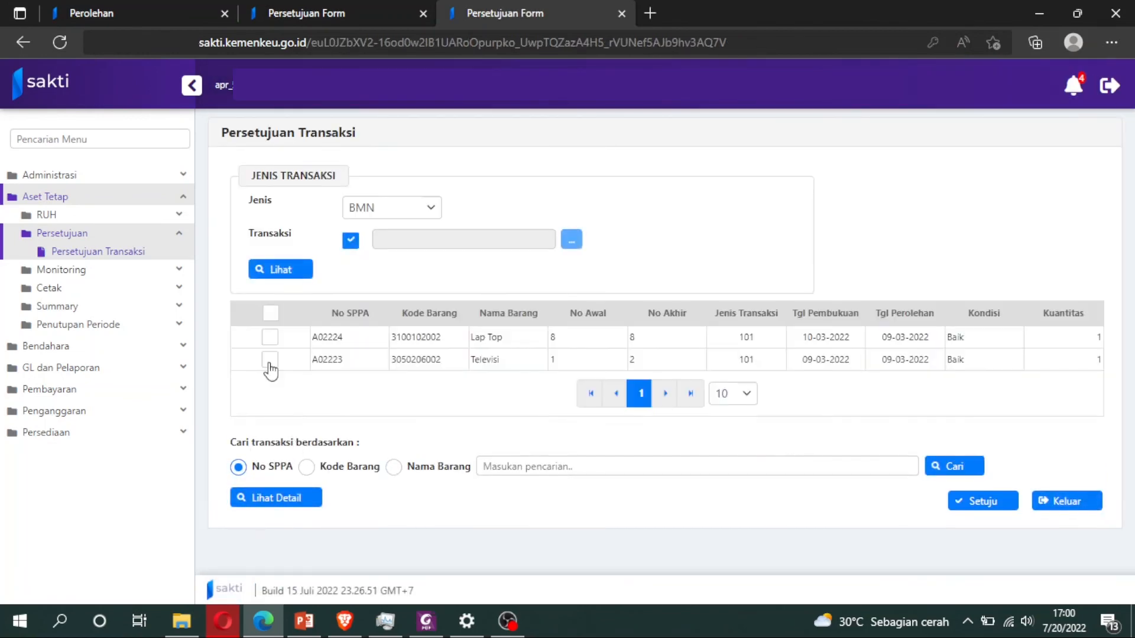
- Review the details of the Televisi transaction and return to the Persetujuan Transaksi list
left_click(270, 361)
left_click(308, 499)
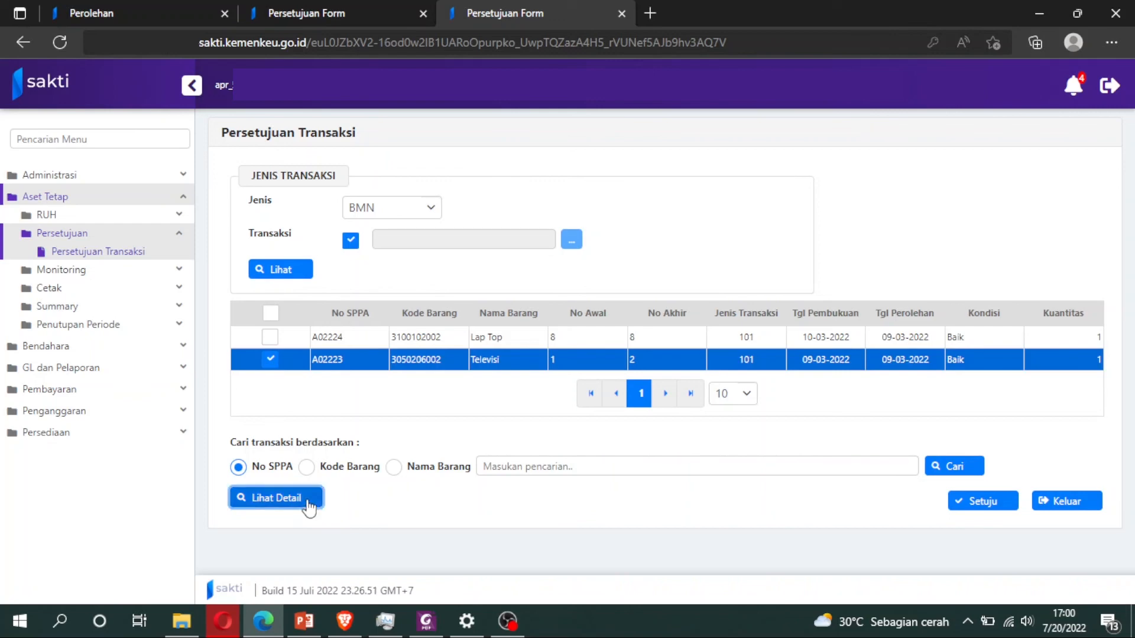
scroll(743, 379, "down", 3)
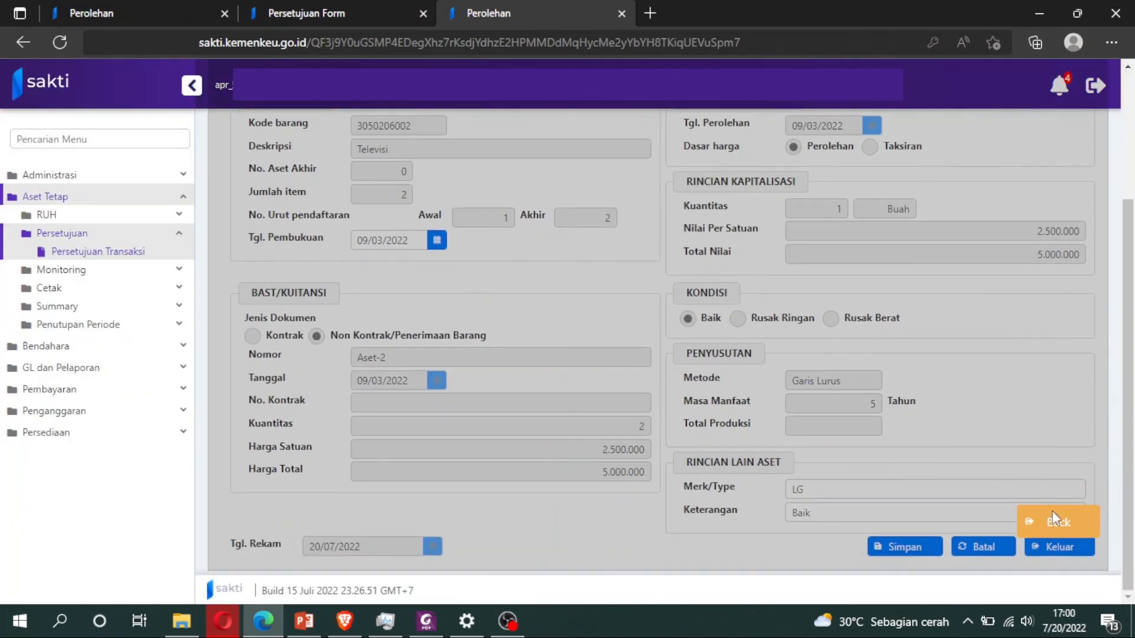
left_click(1053, 531)
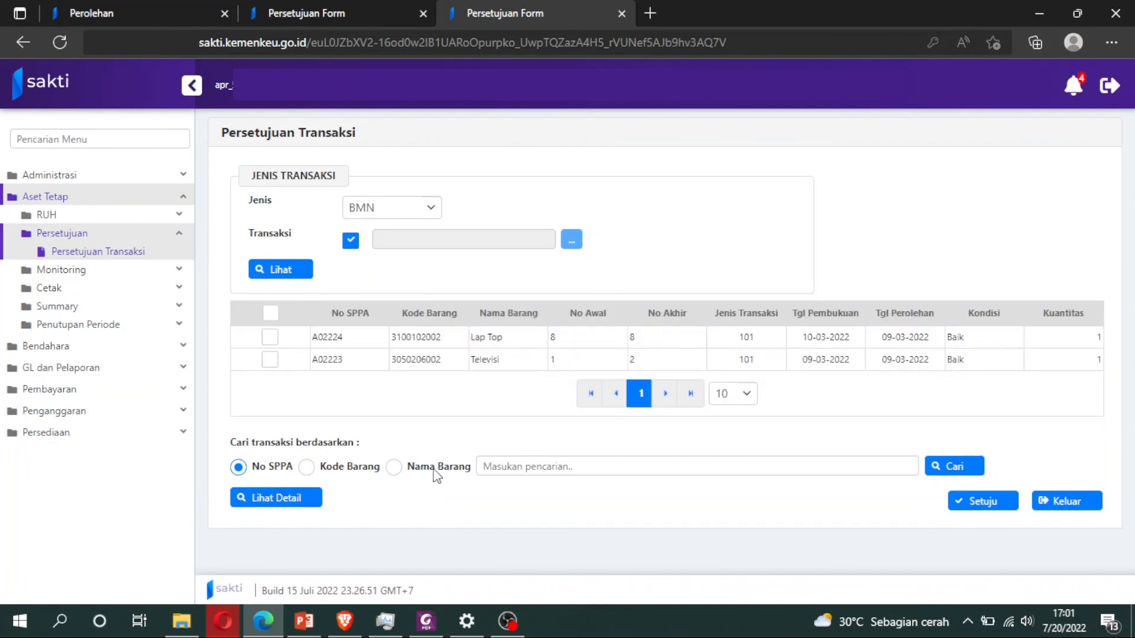
- Select both the Lap Top and Televisi transactions in Persetujuan Transaksi and approve them
left_click(271, 313)
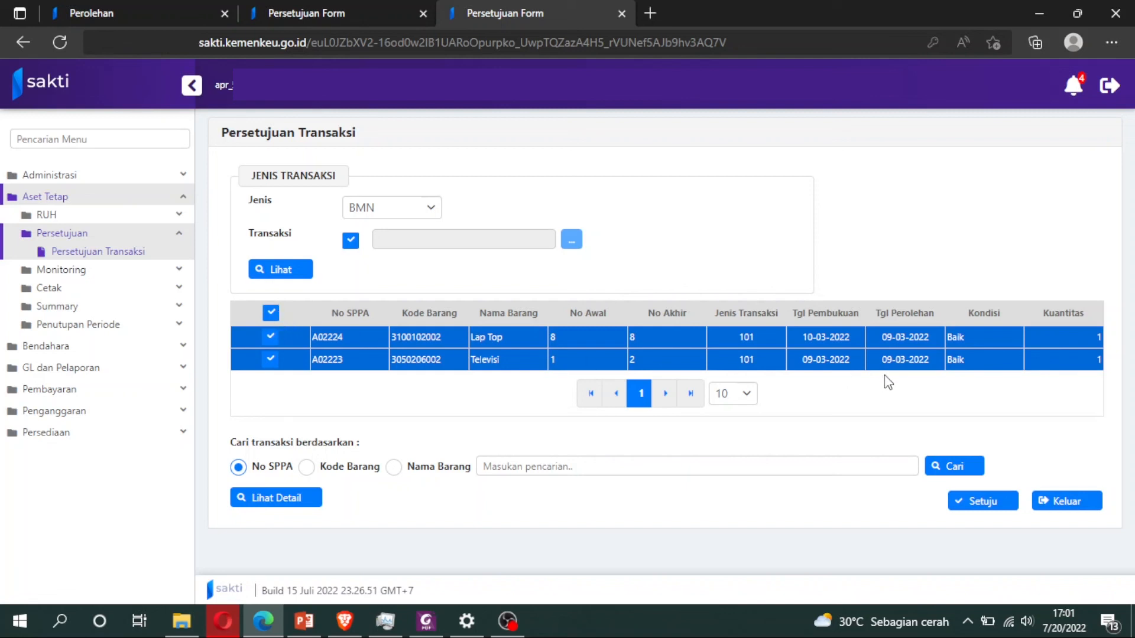
left_click(965, 508)
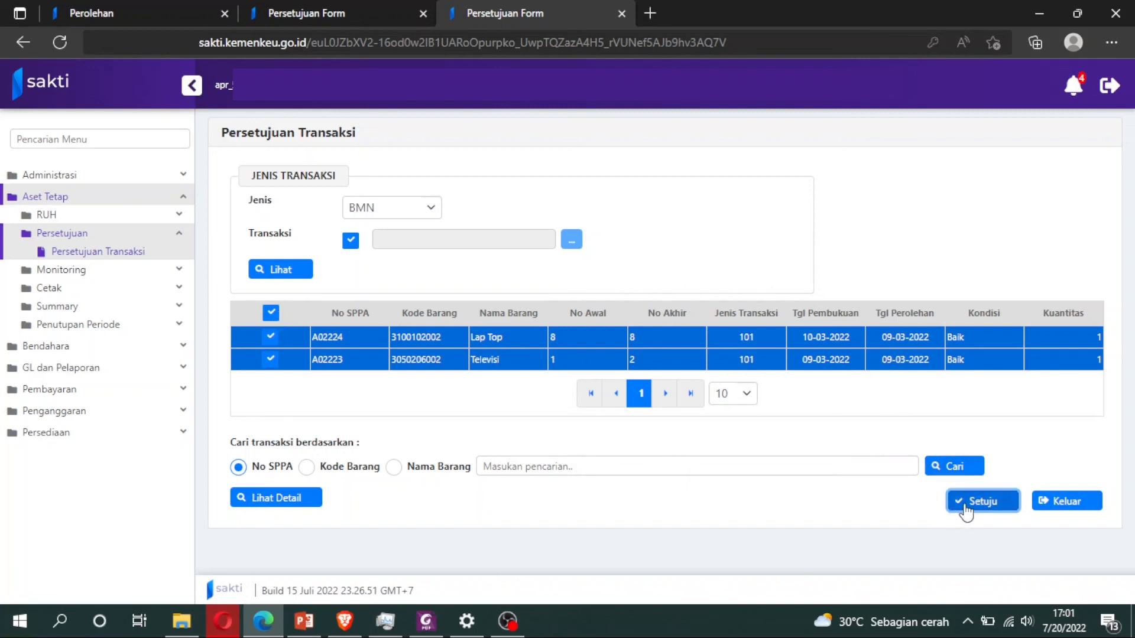